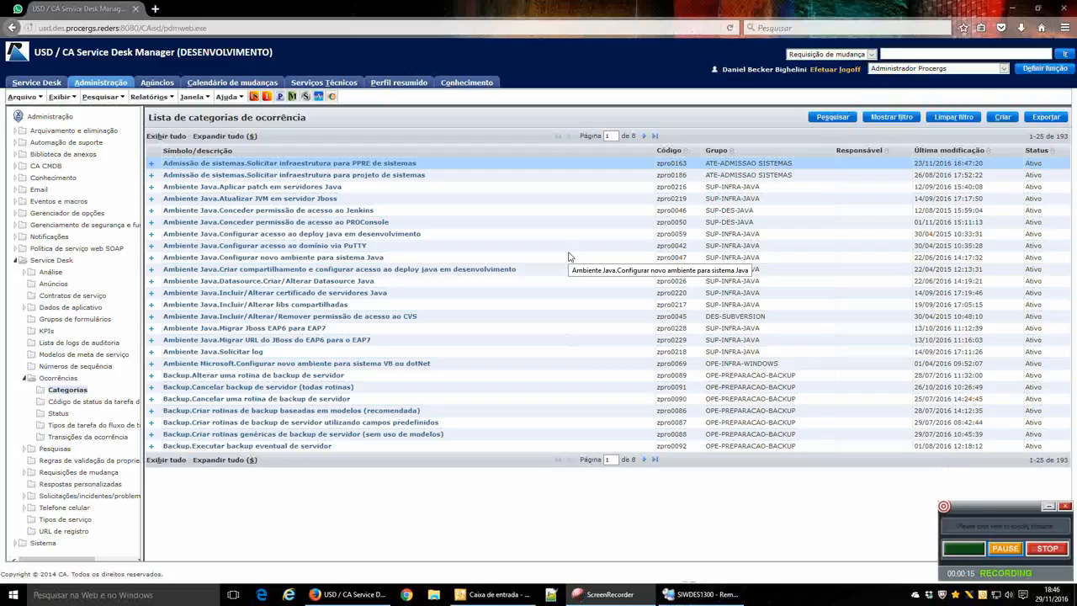
Filter the category list by Símbolo 'daniel'.
click(445, 175)
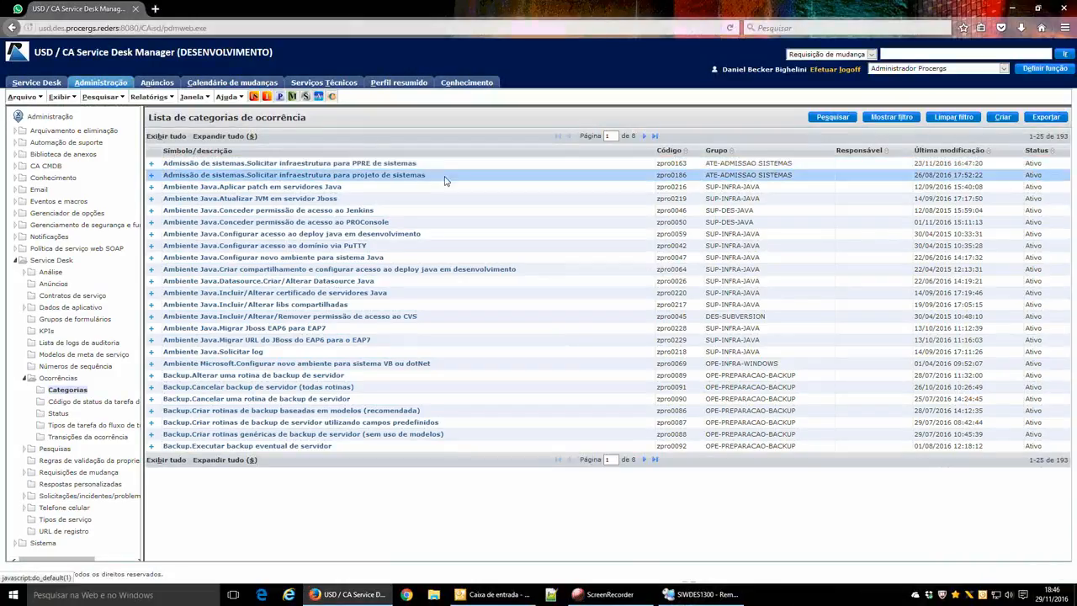
click(437, 165)
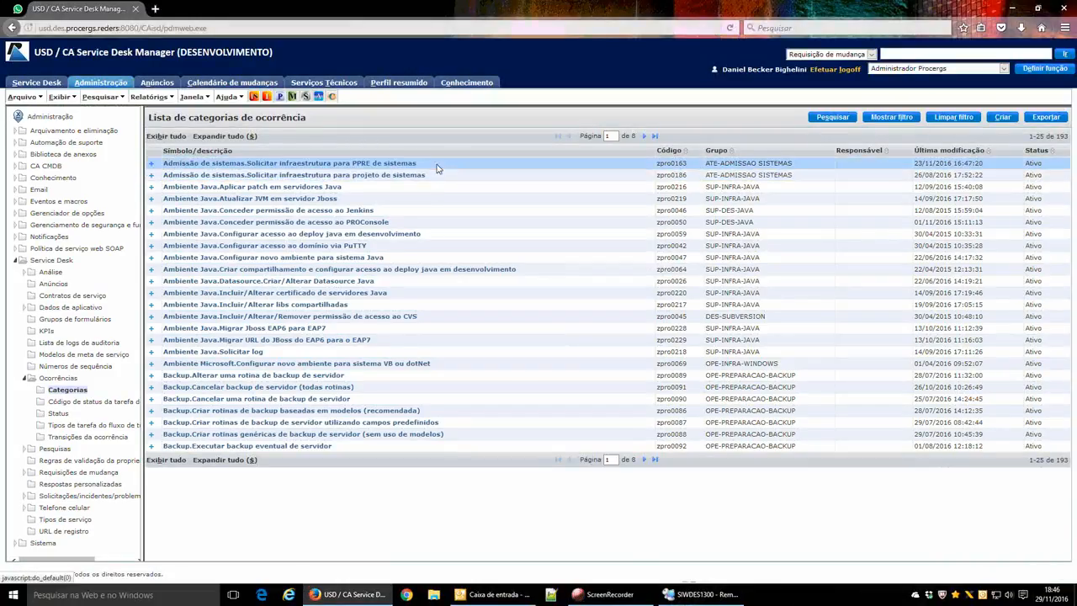
click(891, 117)
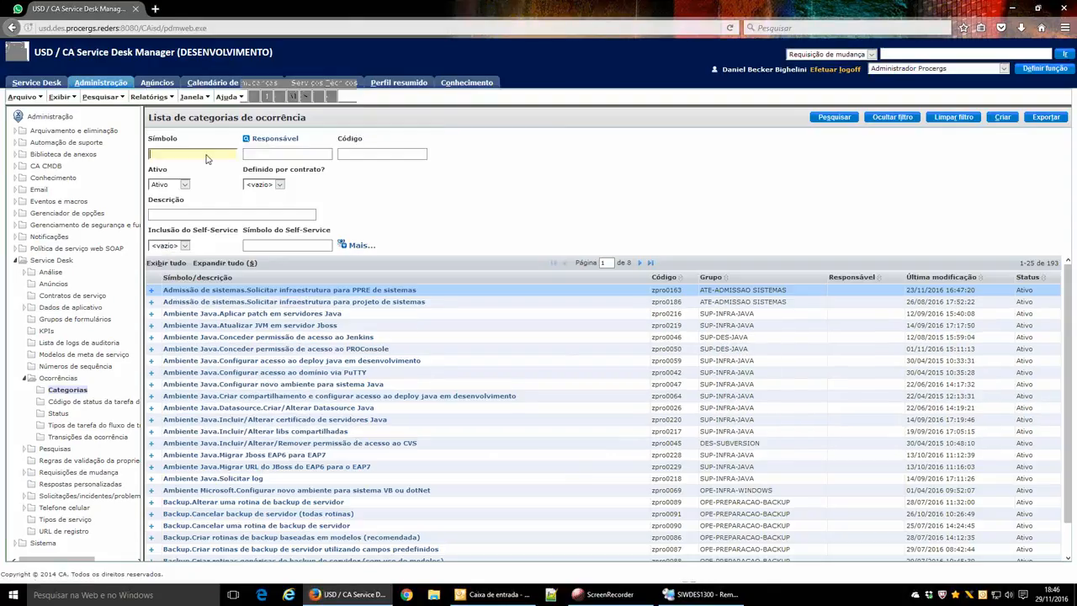
text(daniel)
key(Return)
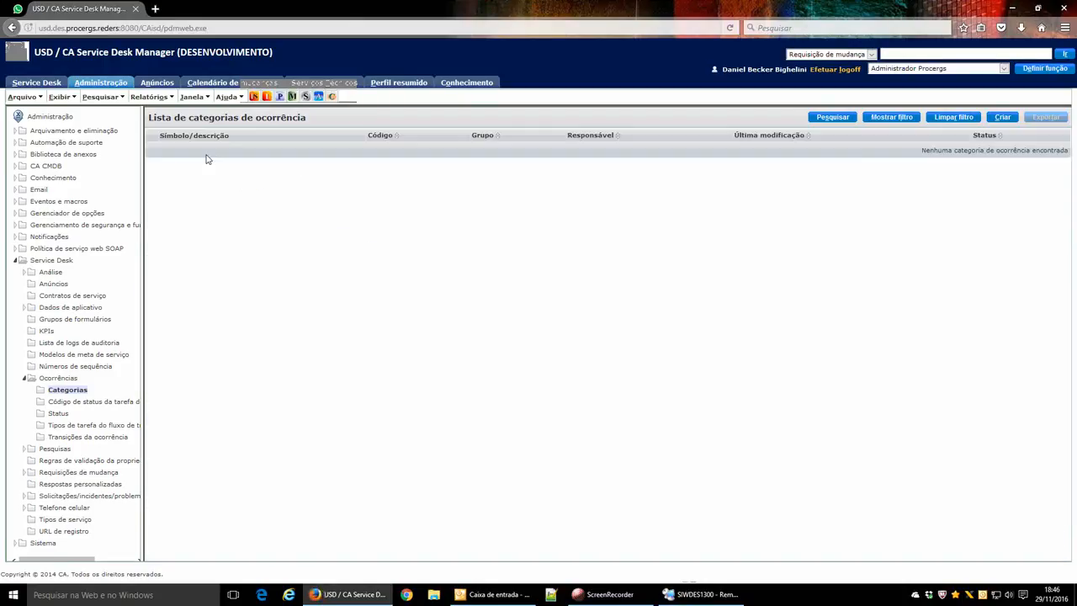
Refine the Símbolo filter to '%daniel%' and open the zzz.Daniel.Teste category.
click(882, 119)
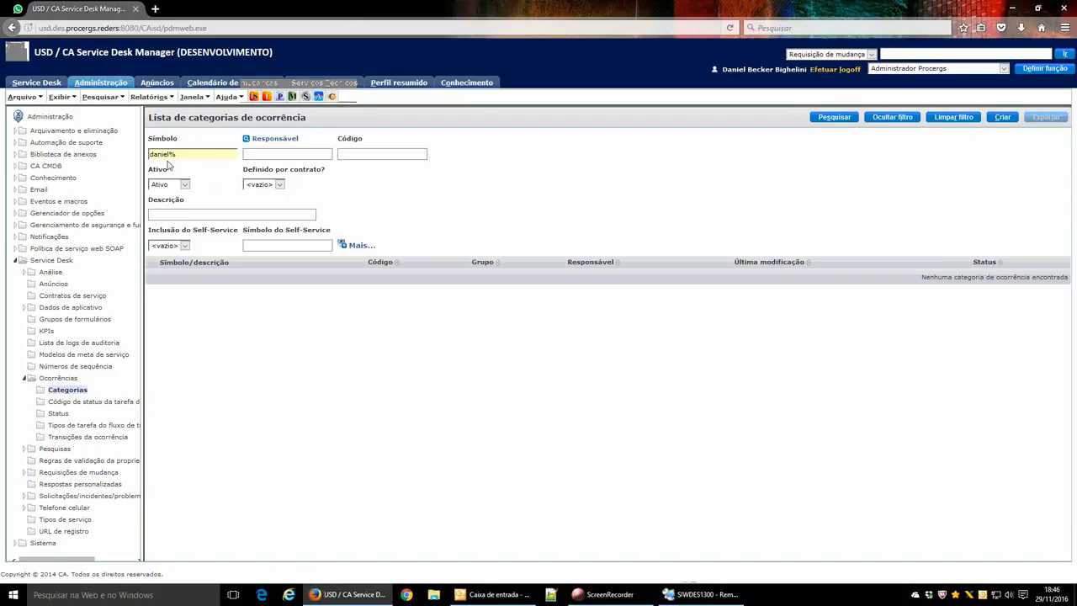
key(Home)
text(%)
key(Return)
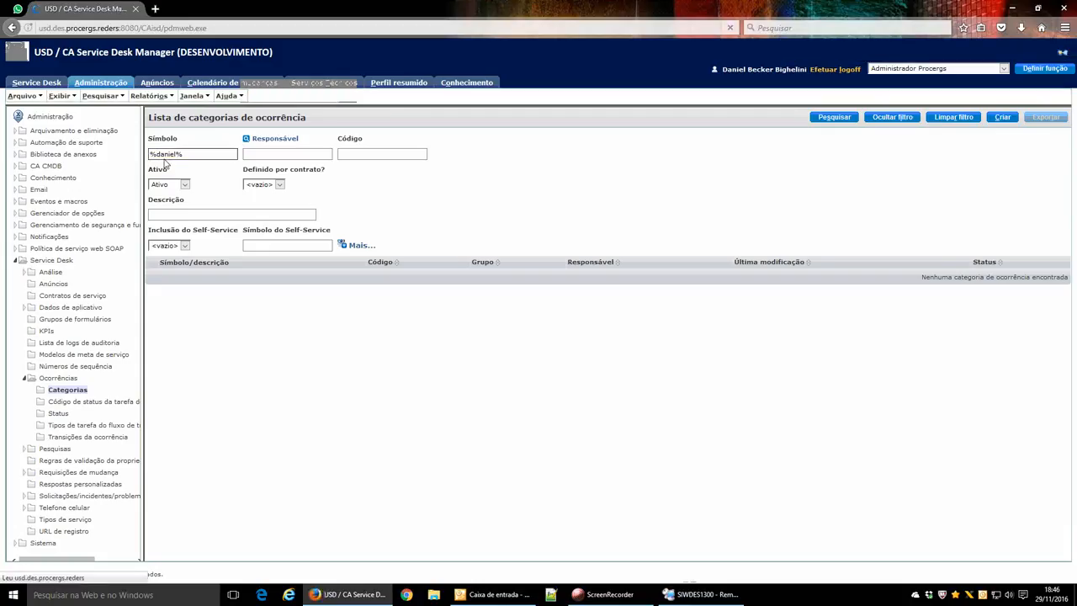
click(199, 164)
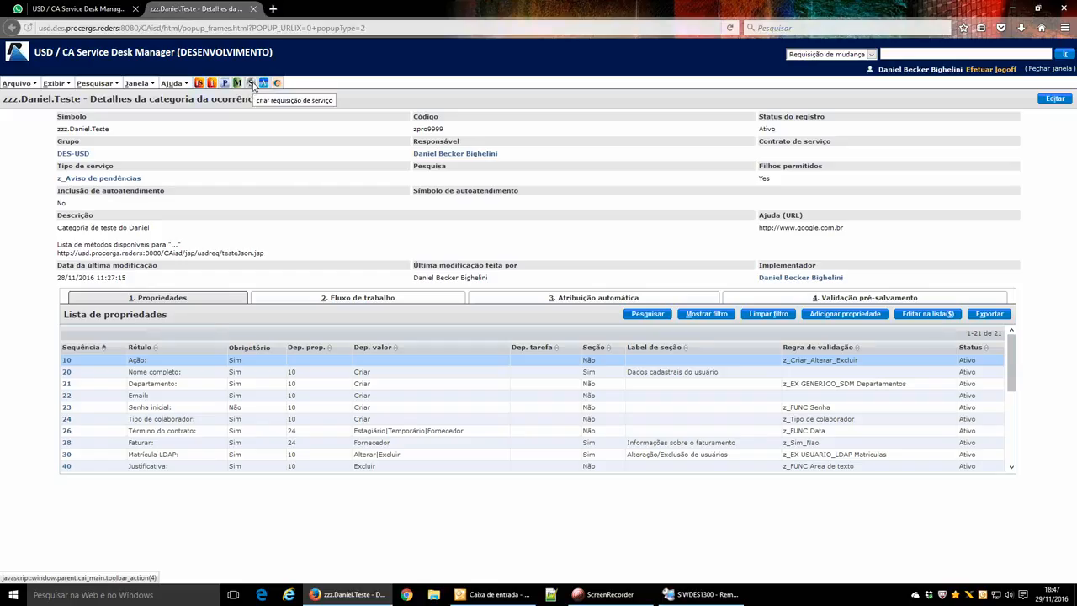
Start a new service request from the zzz.Daniel.Teste category page.
click(250, 84)
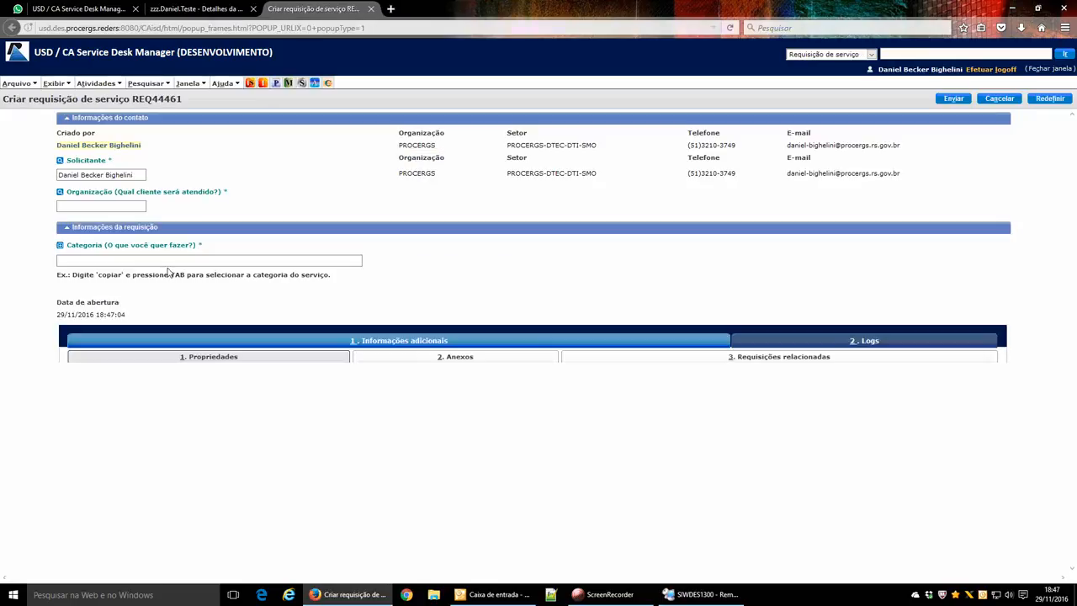
Set REQ44461's category to zzz.Daniel.Teste so its required Ação property appears.
click(125, 263)
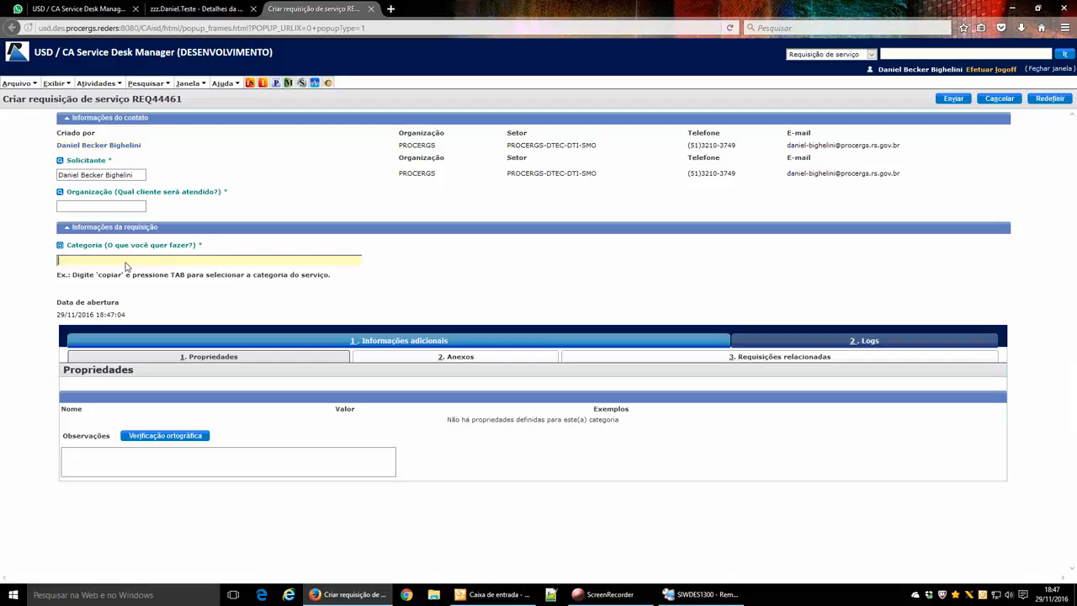
text(zzz.Daniel.Teste)
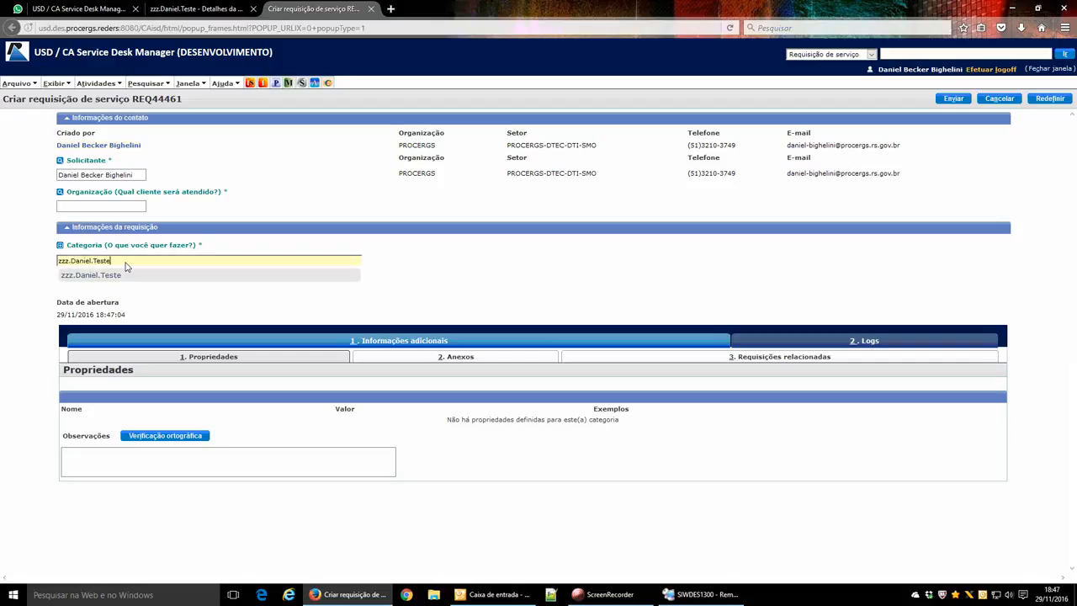
key(Tab)
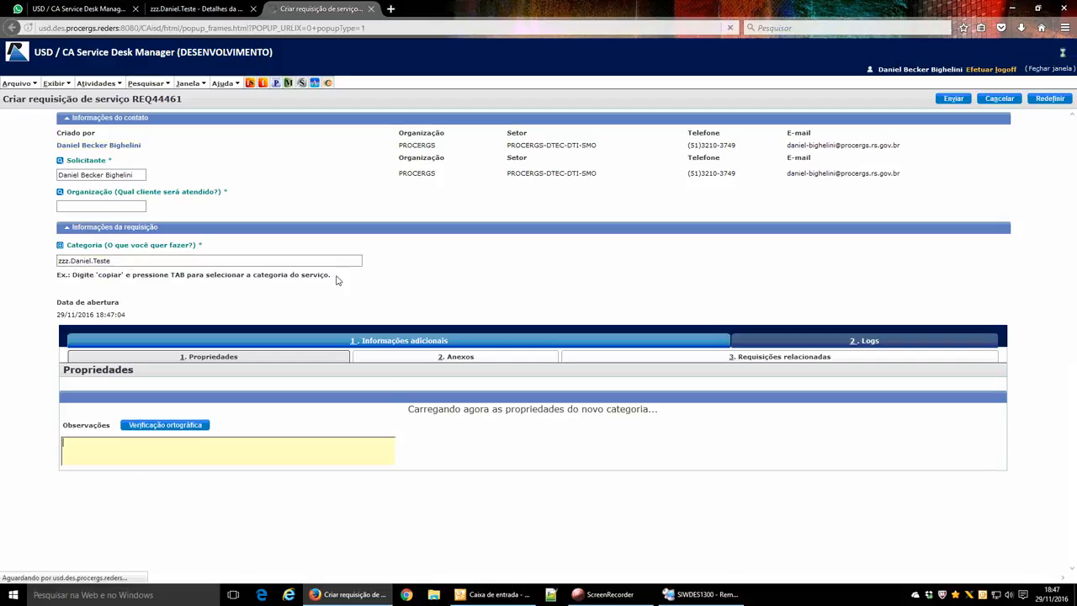
click(367, 420)
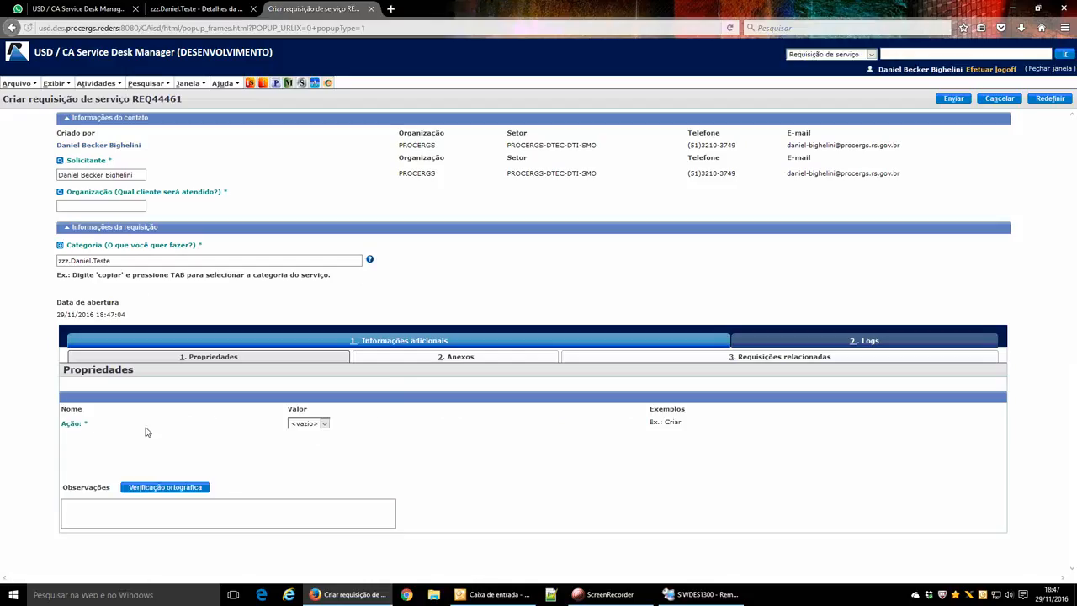
click(313, 426)
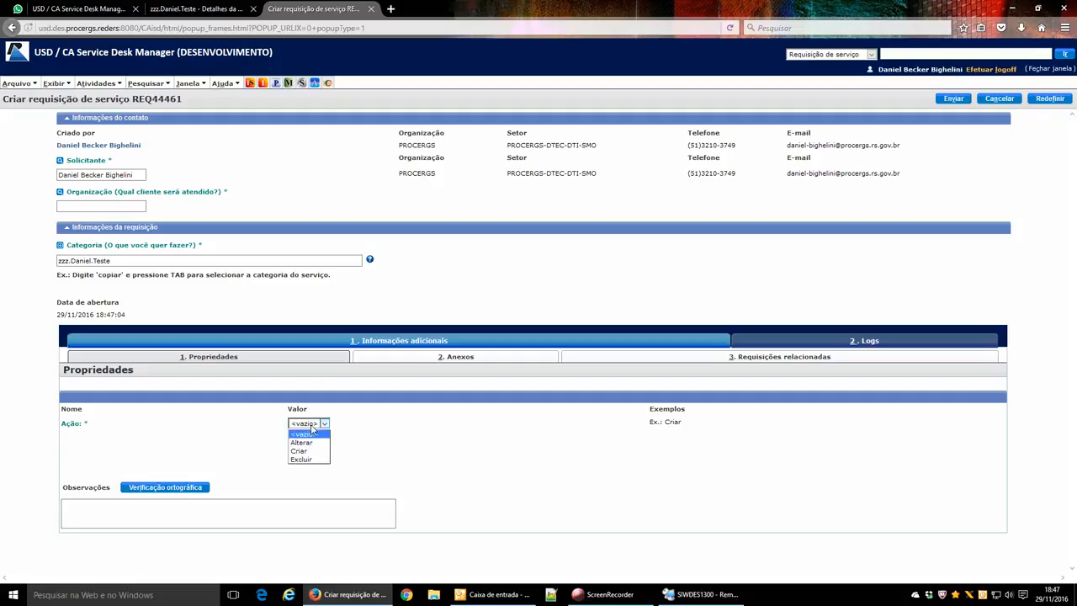
Cycle Ação through Criar, Alterar and Excluir, ending back on Criar to show user-data fields.
click(306, 452)
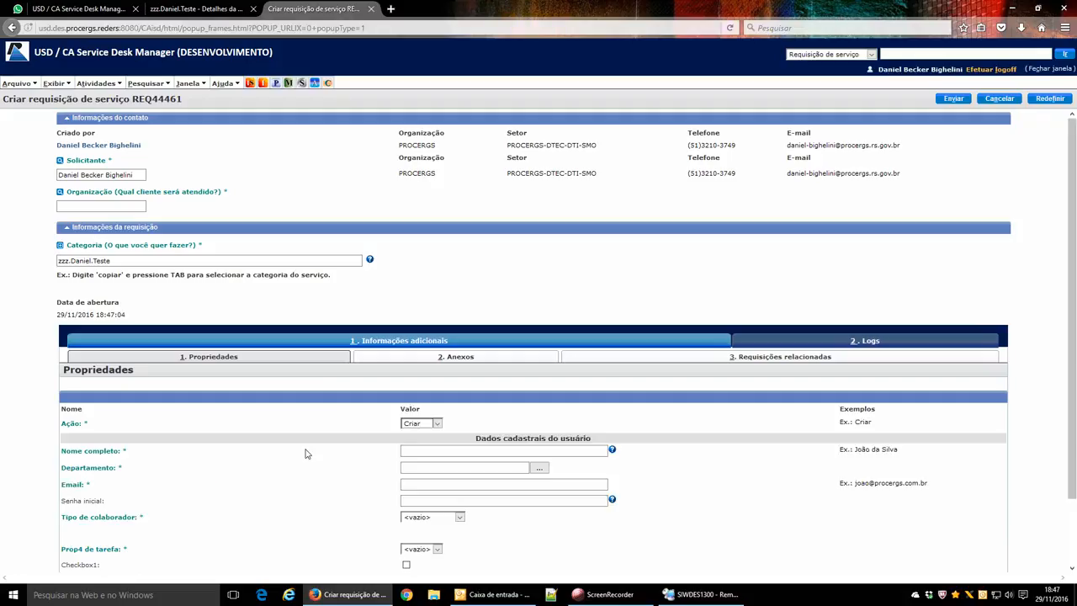
click(416, 425)
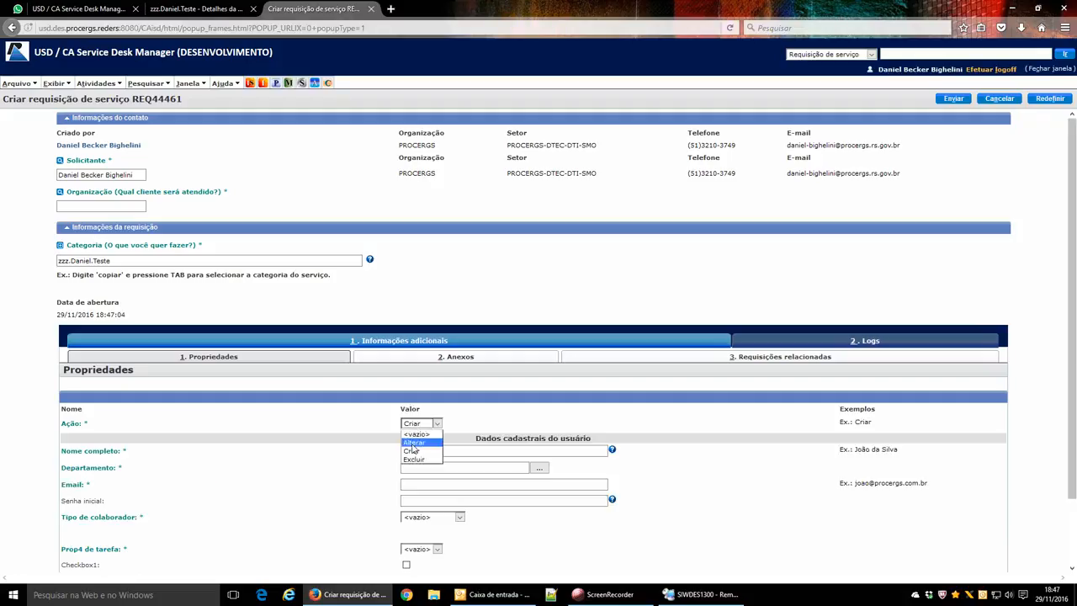
click(413, 448)
click(545, 425)
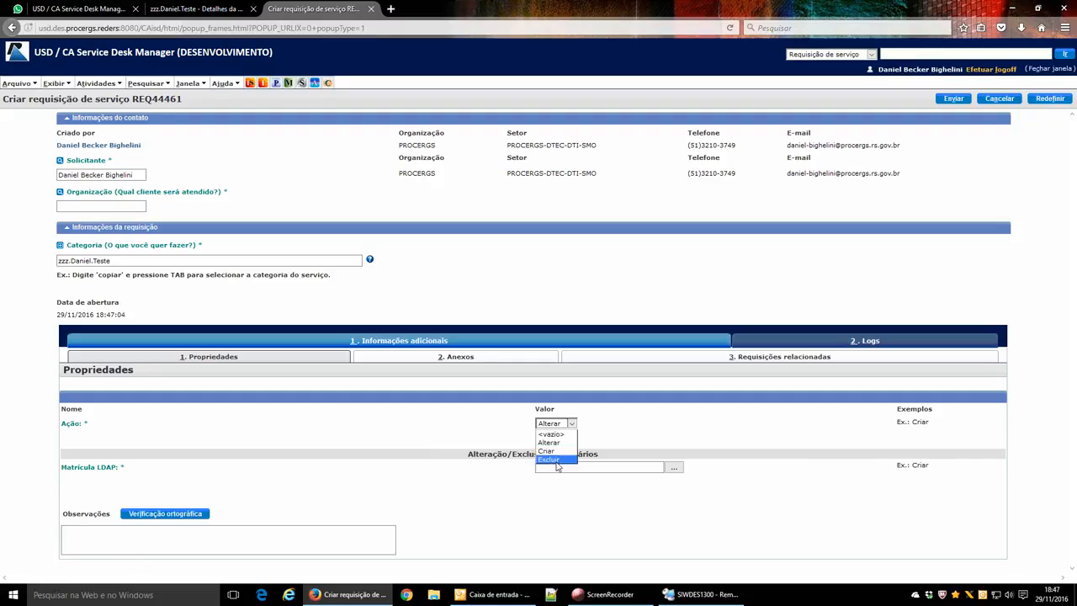
click(555, 463)
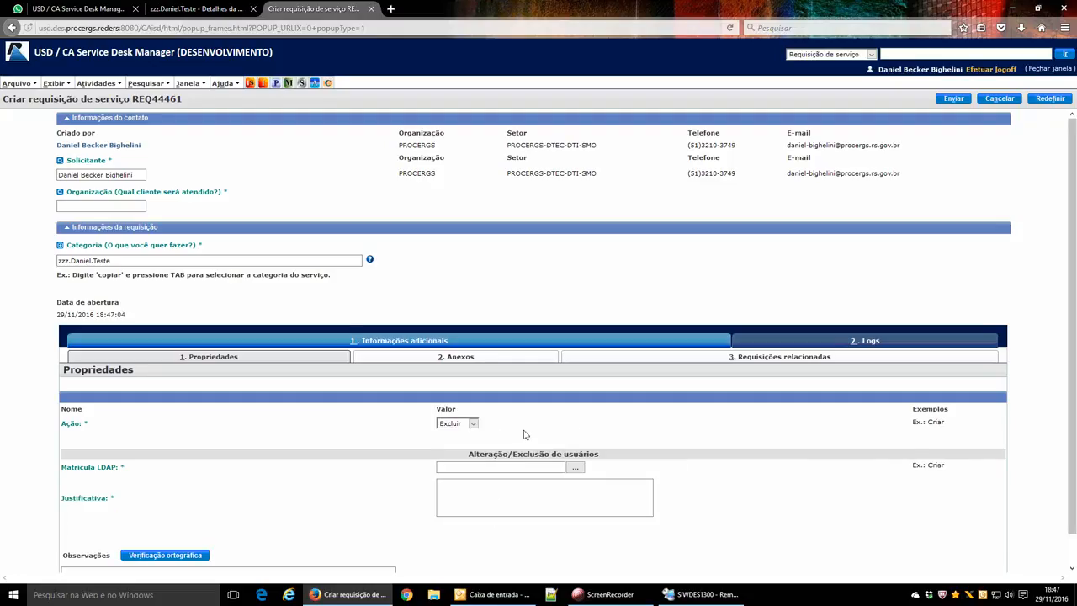
click(461, 425)
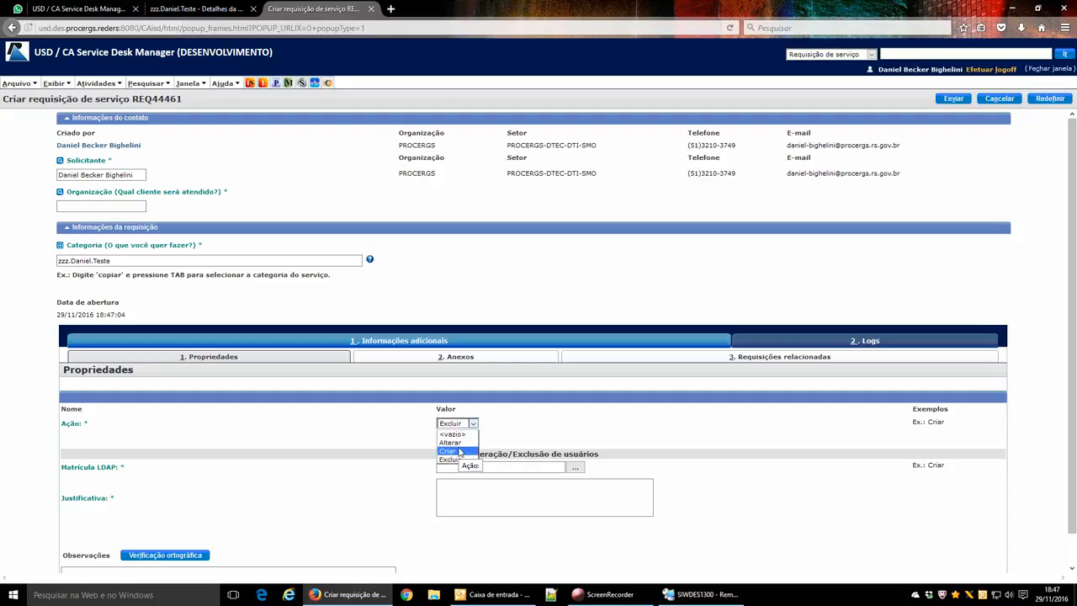
click(460, 452)
scroll(541, 444, down, 2)
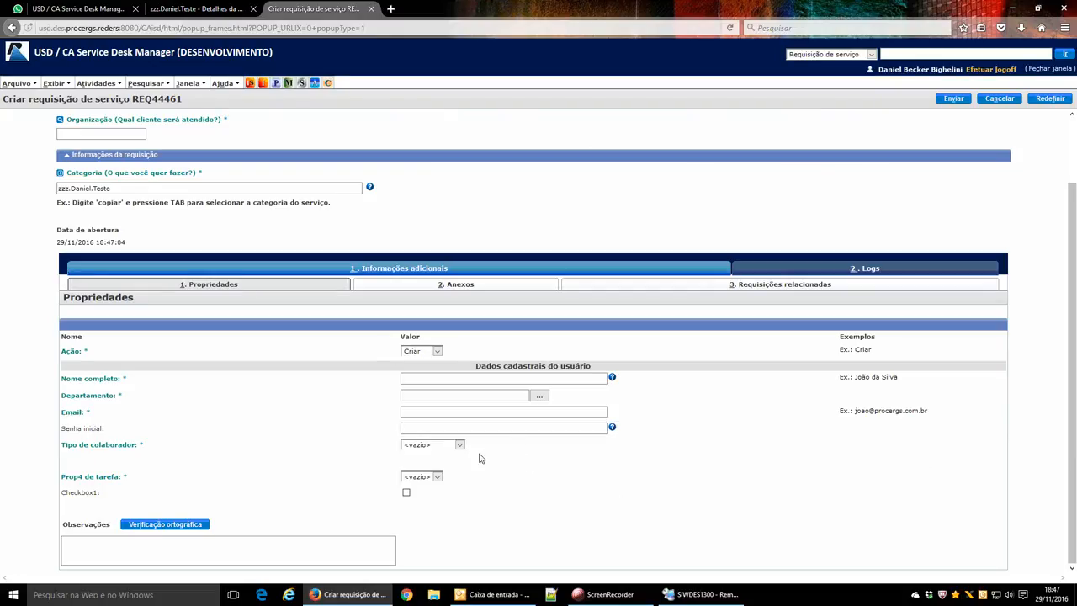
click(432, 448)
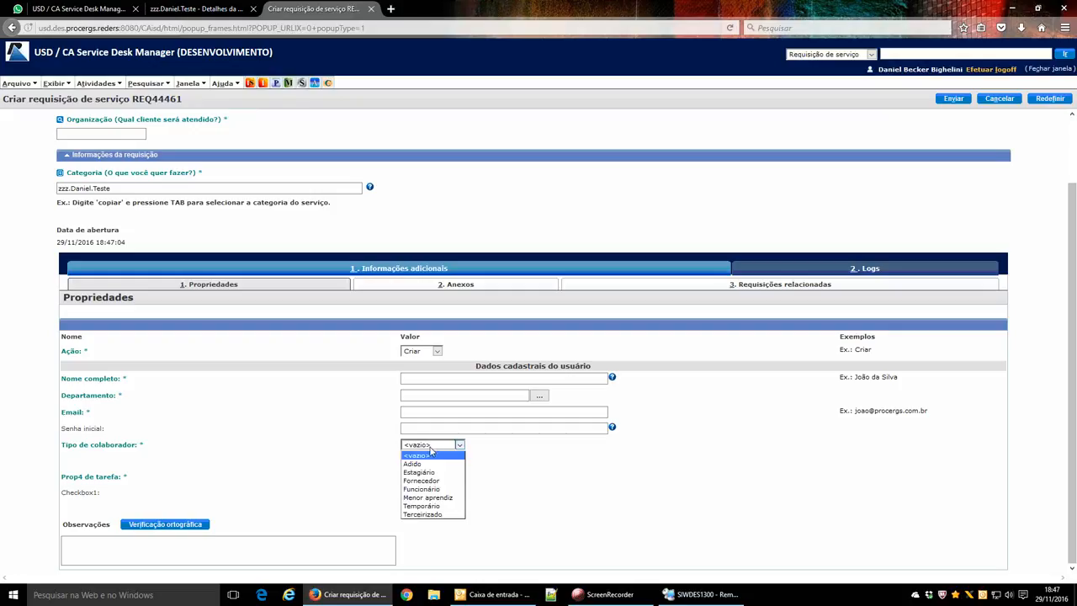
click(446, 451)
click(506, 467)
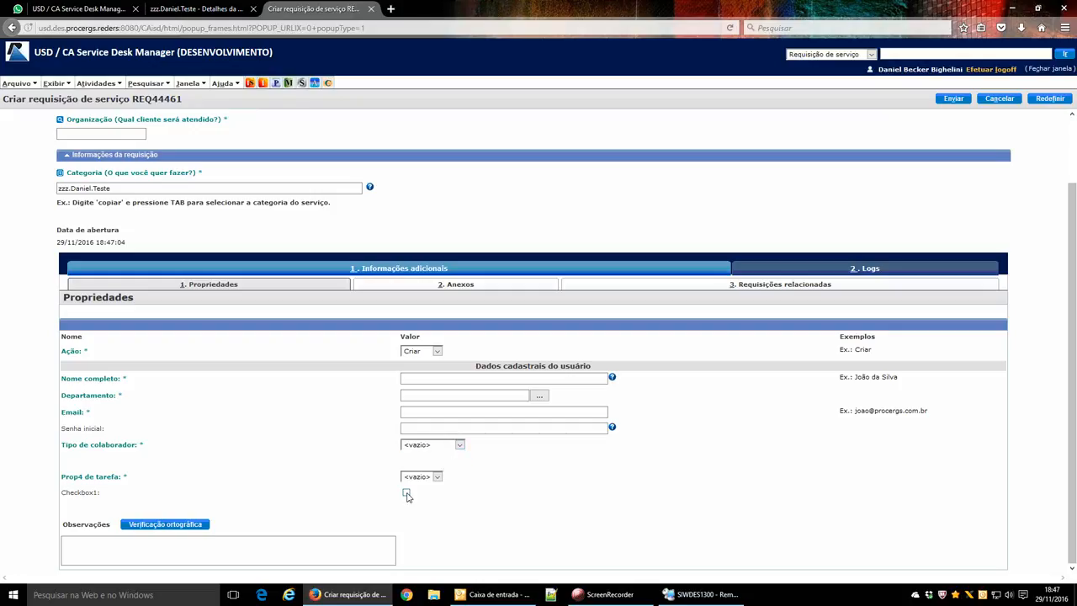
click(407, 494)
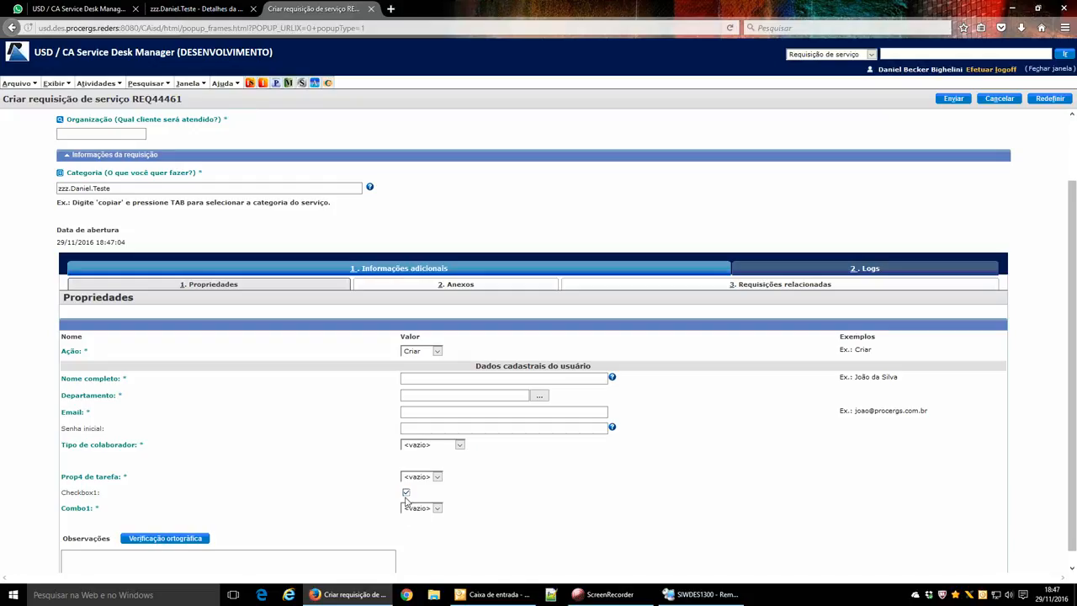
click(417, 509)
click(411, 535)
click(425, 525)
click(418, 561)
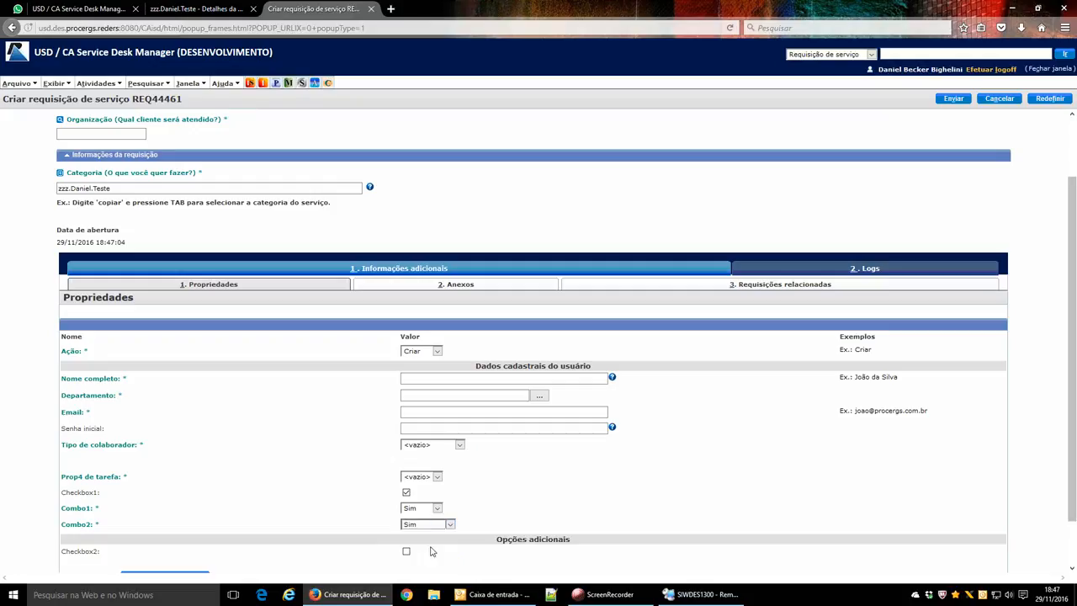
click(406, 551)
scroll(444, 553, down, 1)
scroll(444, 554, down, 2)
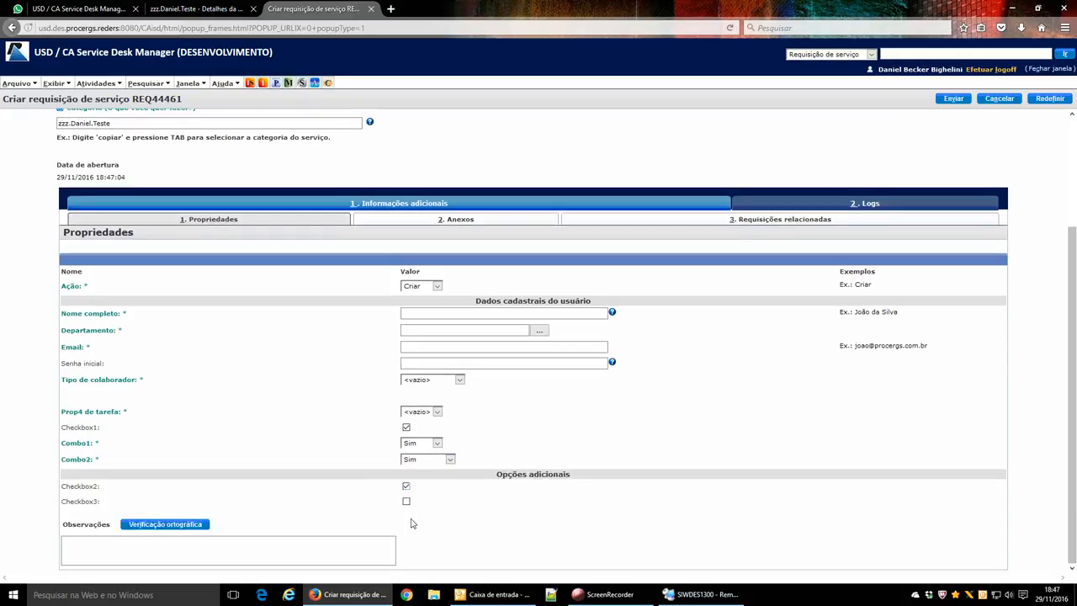
click(406, 501)
click(406, 518)
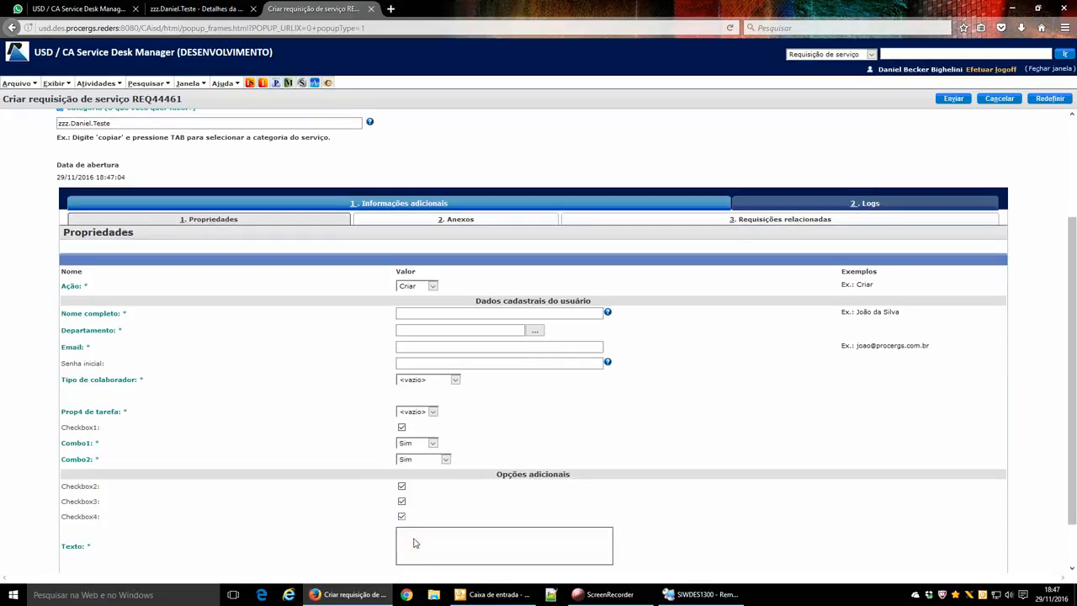
click(413, 541)
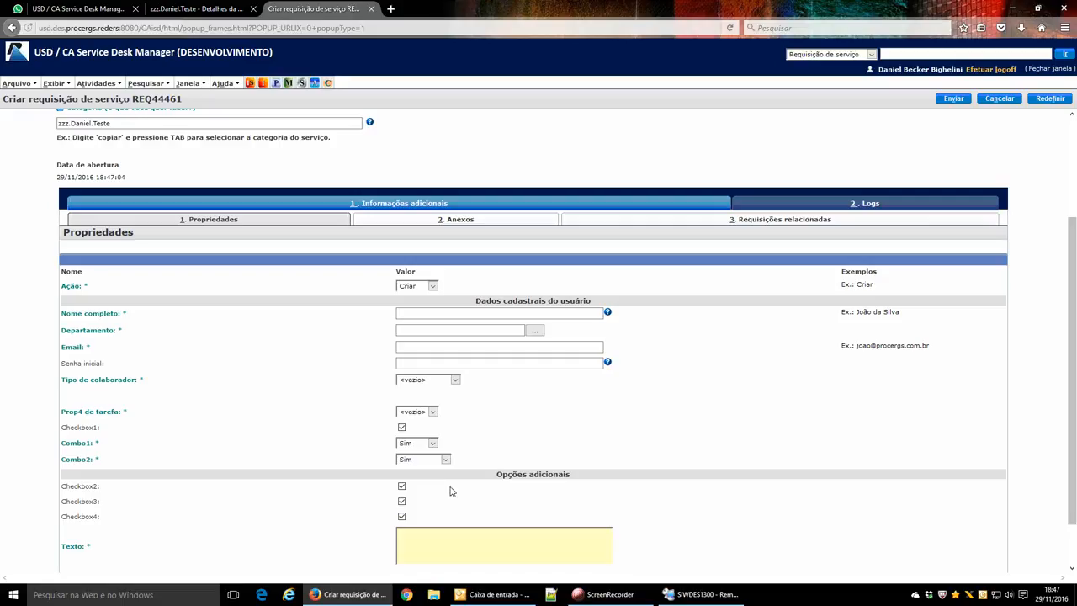
click(402, 428)
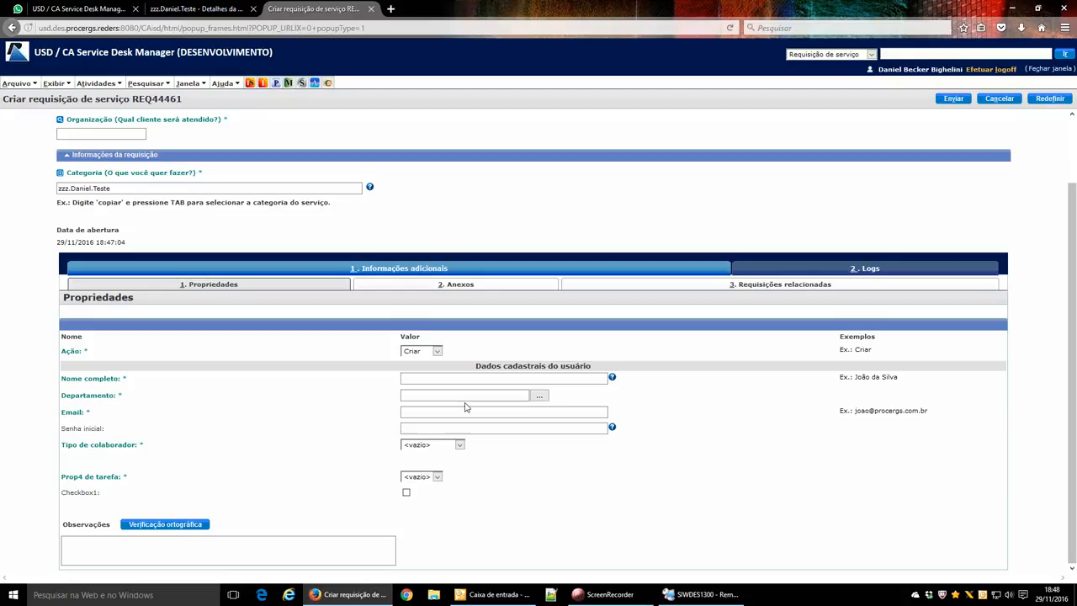
click(460, 398)
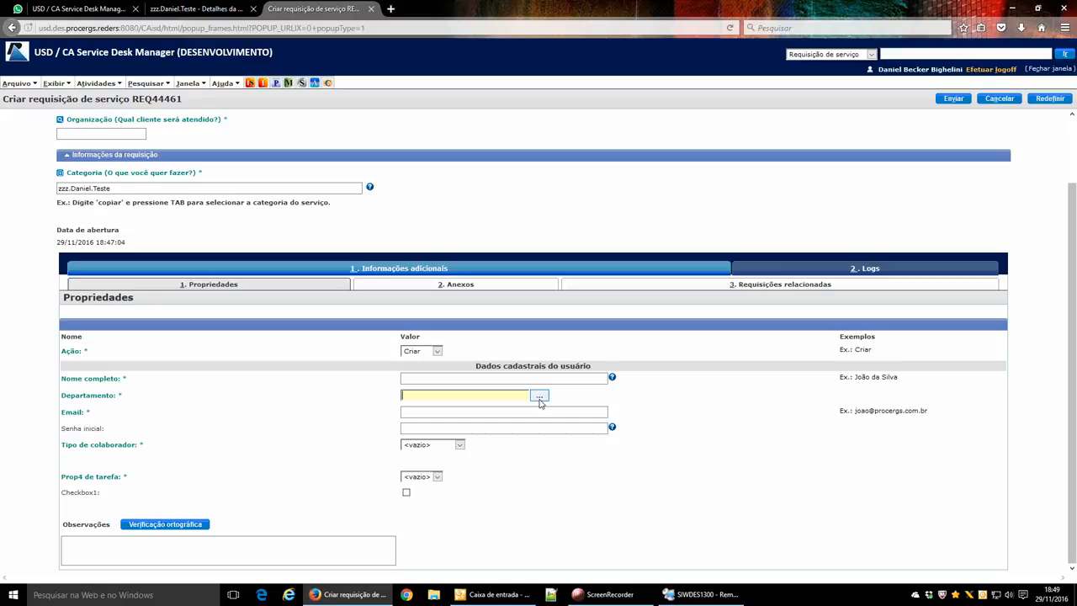
Pick PROCERGS-DAF-DGA-SCP from the Departamento lookup list.
click(539, 396)
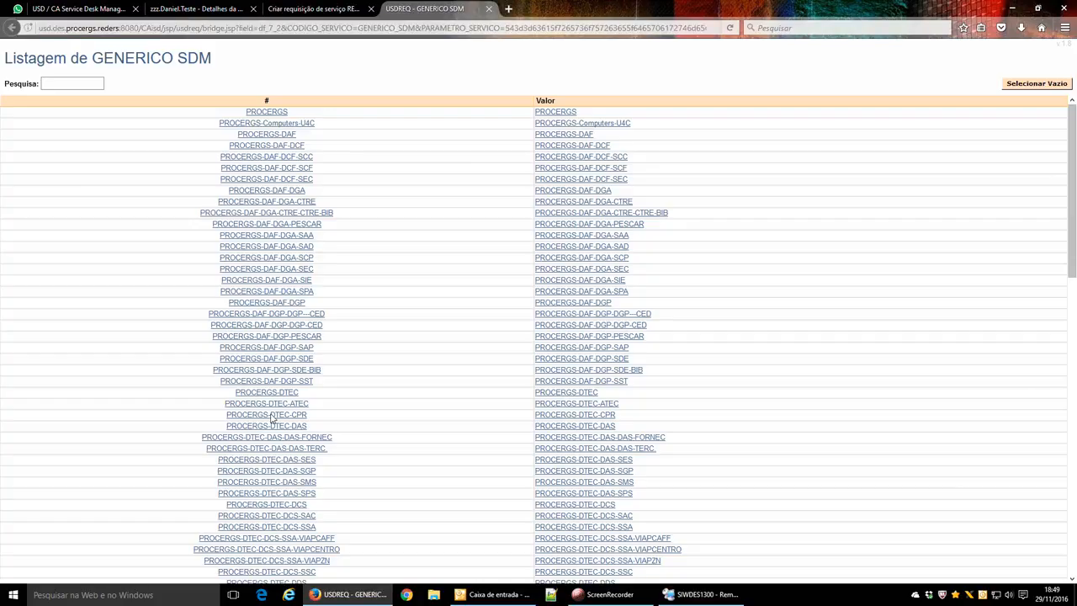
click(270, 258)
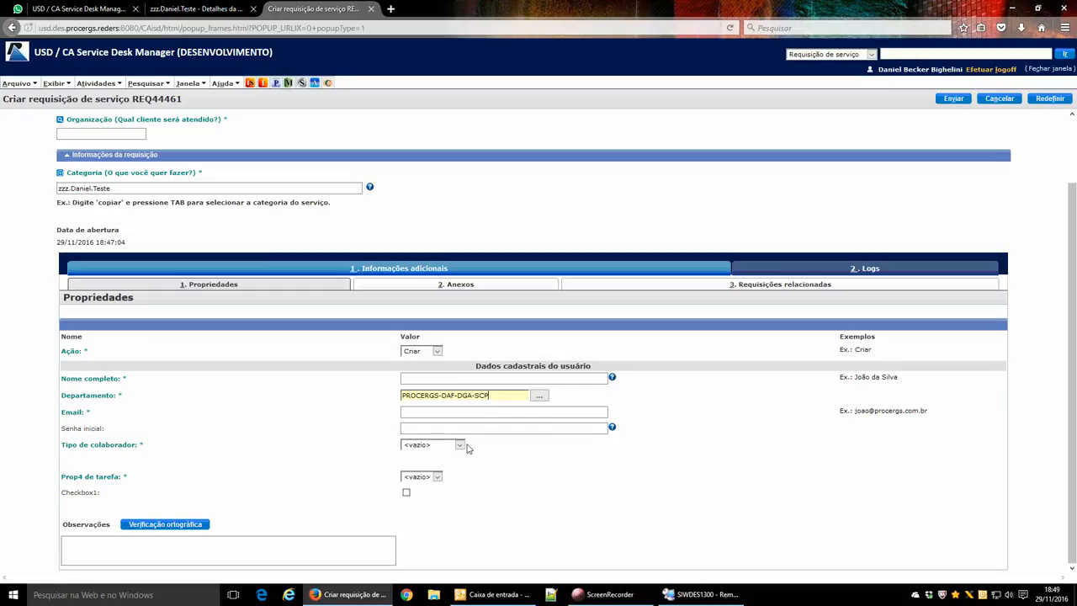
click(430, 445)
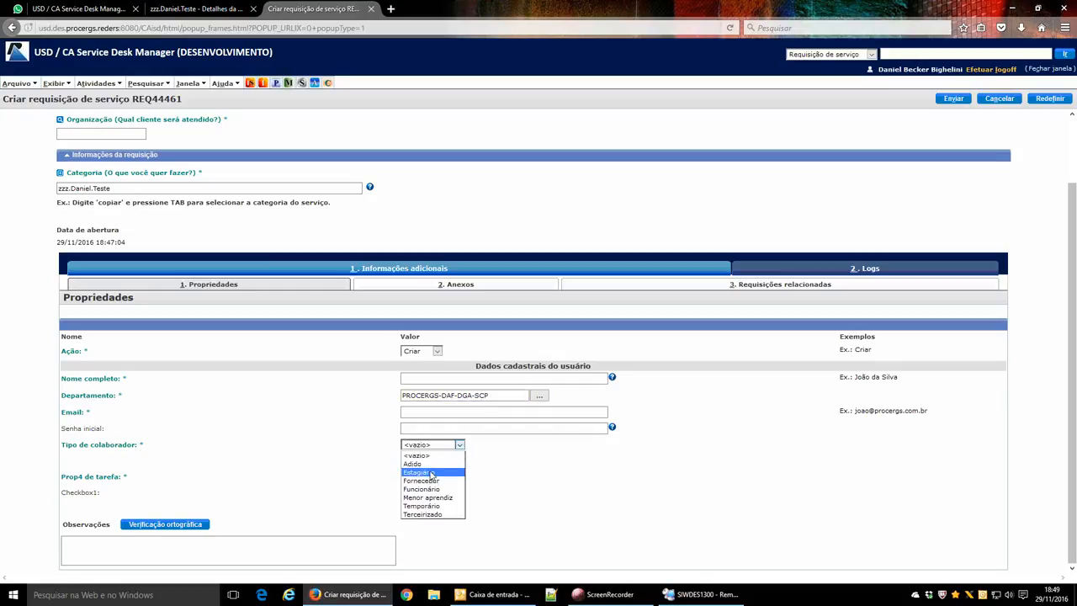
Set Tipo de colaborador to Estagiário and Término do contrato to 30/11/2016.
click(432, 474)
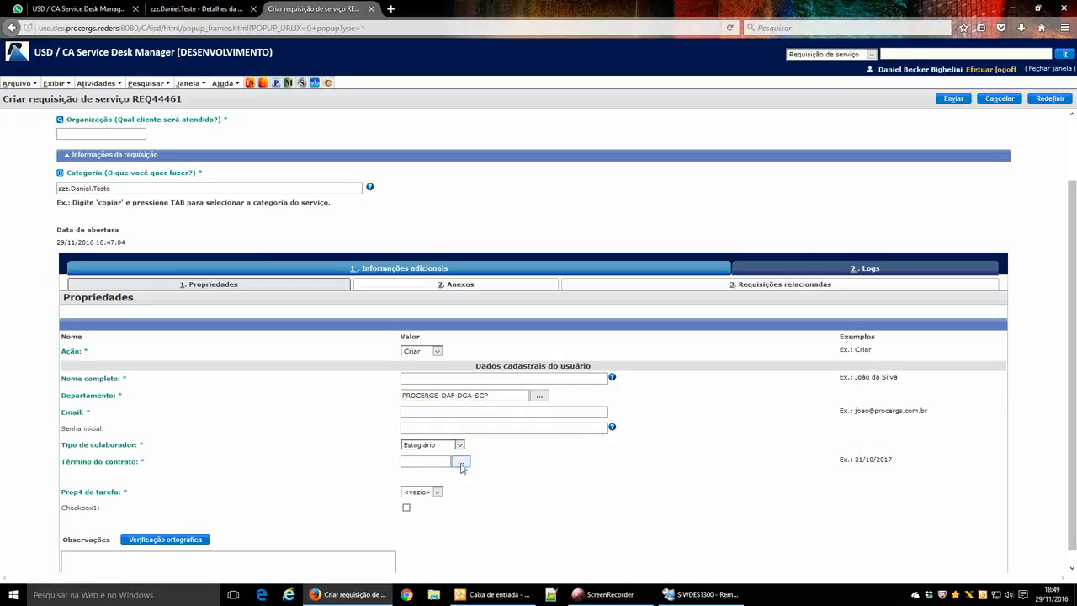
click(461, 463)
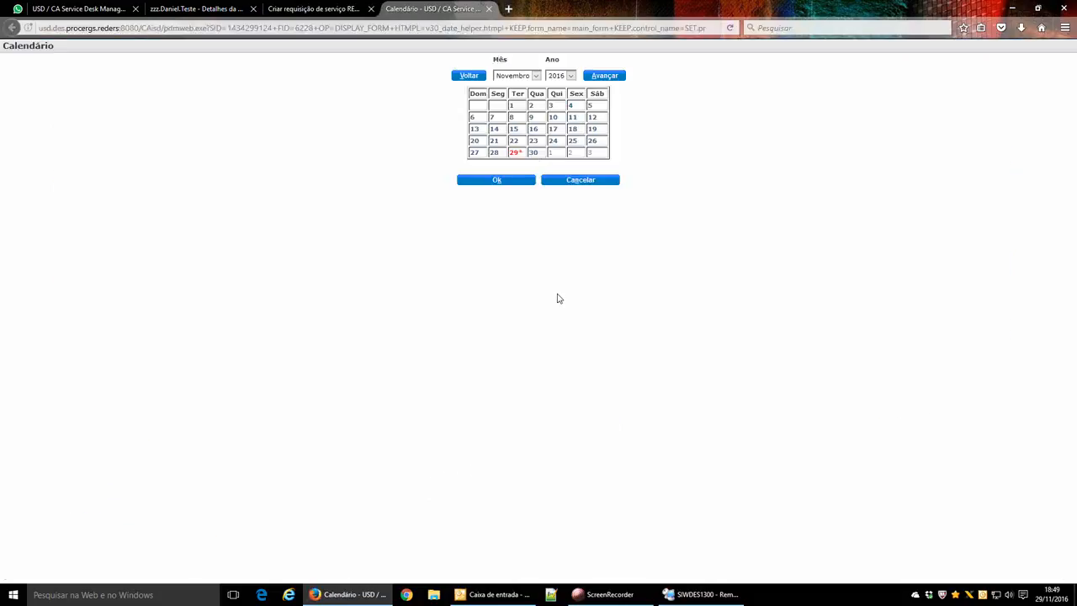
click(533, 152)
click(528, 179)
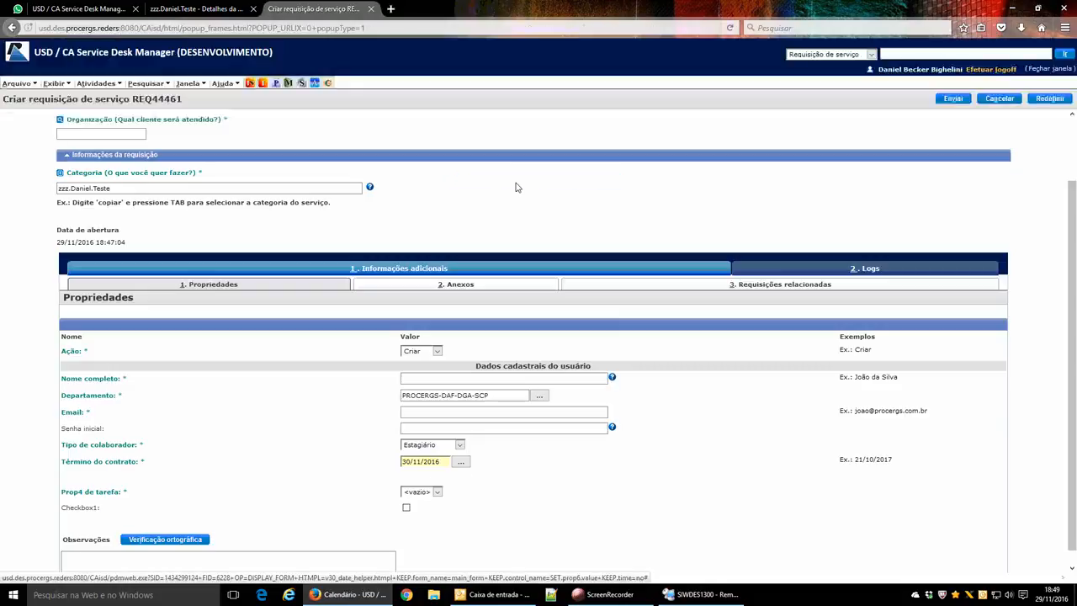
click(461, 464)
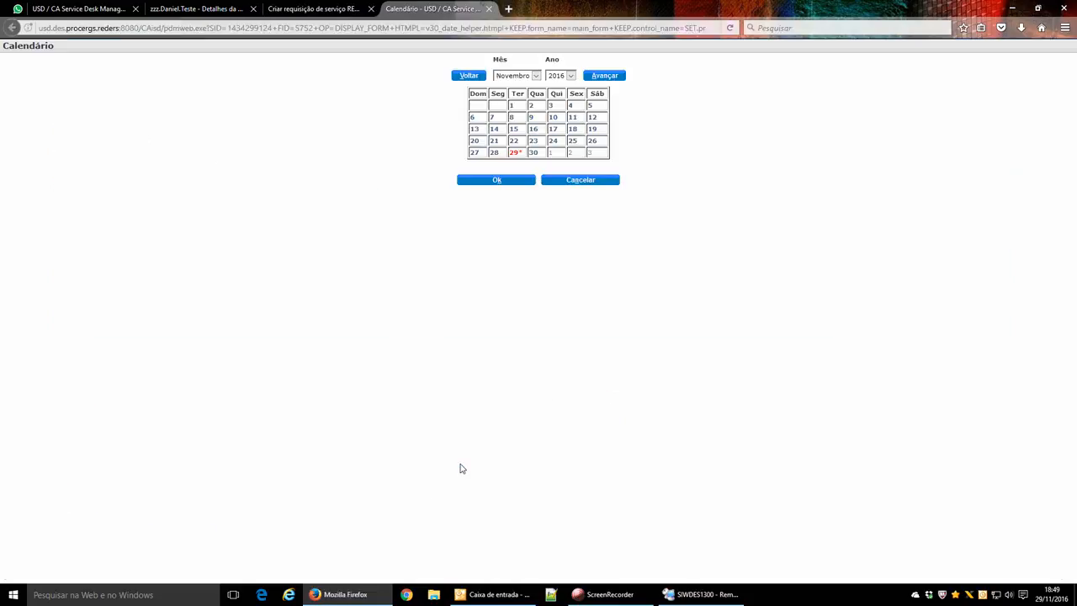
click(533, 153)
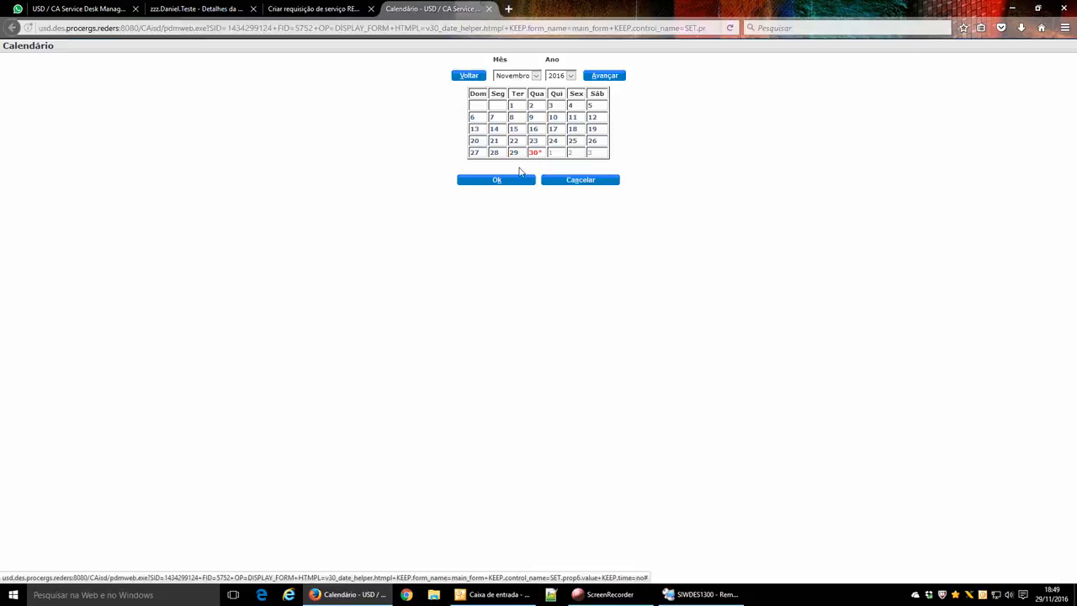
click(505, 180)
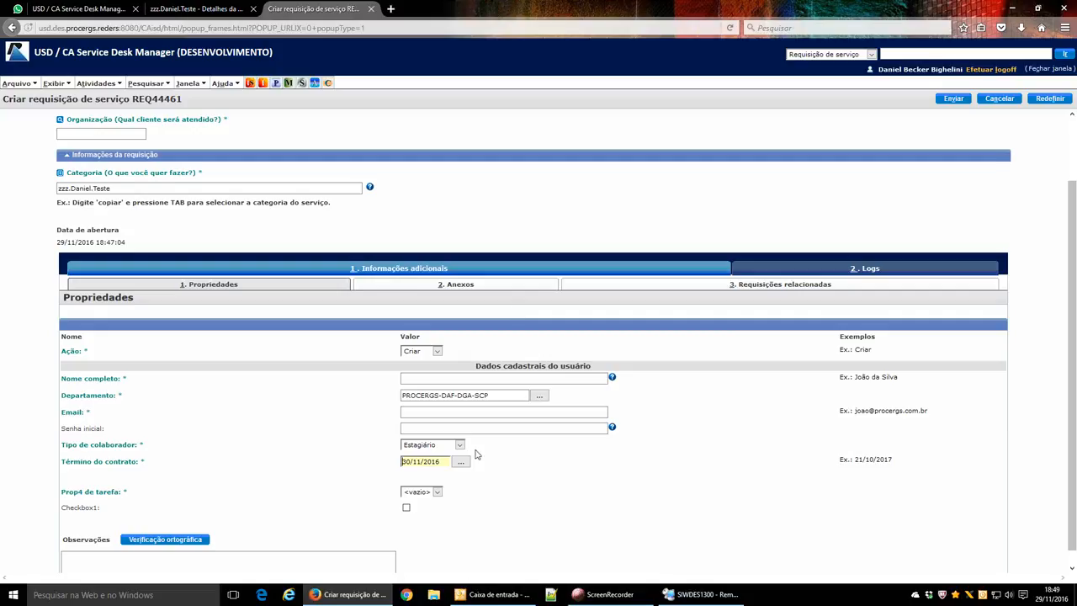
click(417, 381)
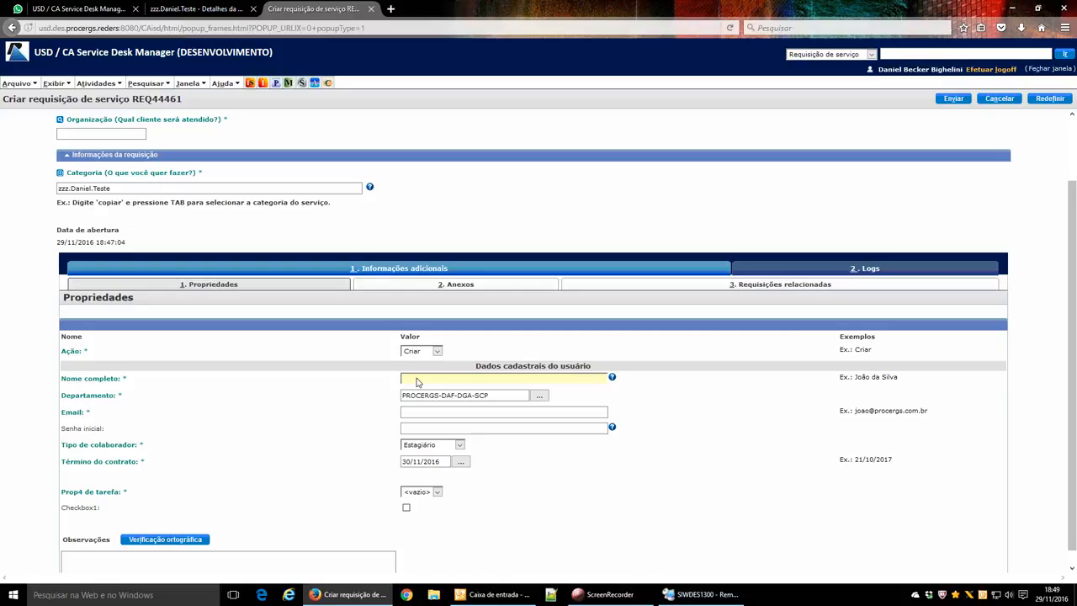
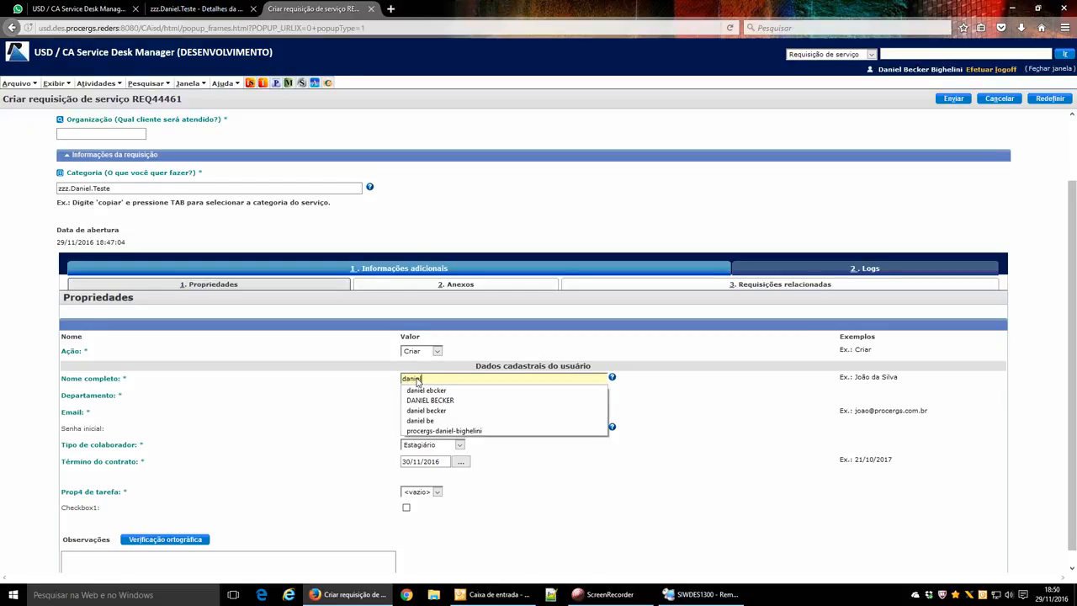
Enter the user's first name, dismiss the surname alert, then add the surname in Nome completo.
key(Tab)
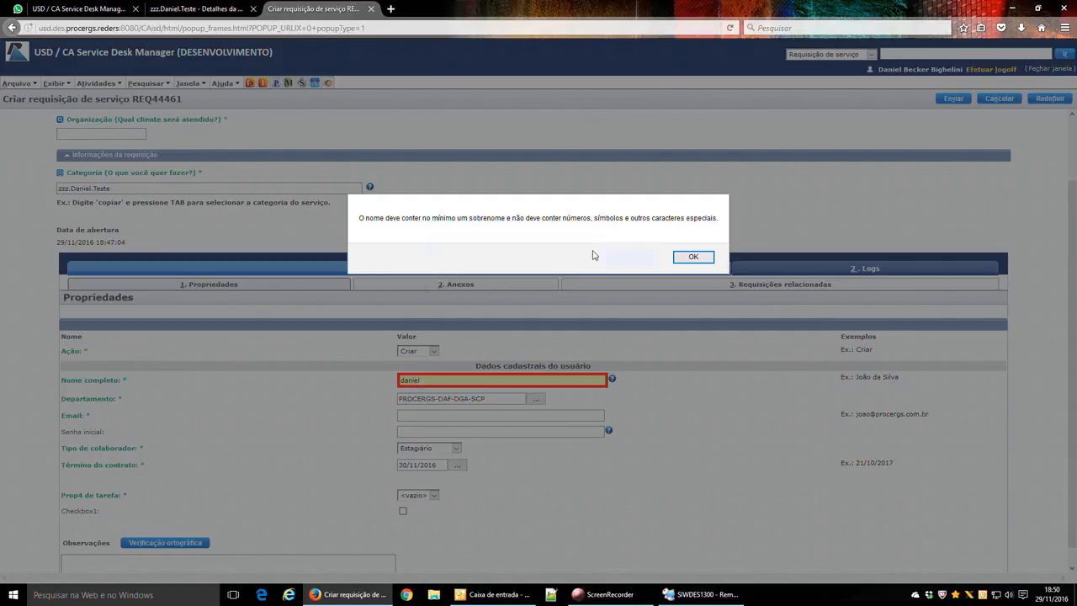
click(694, 257)
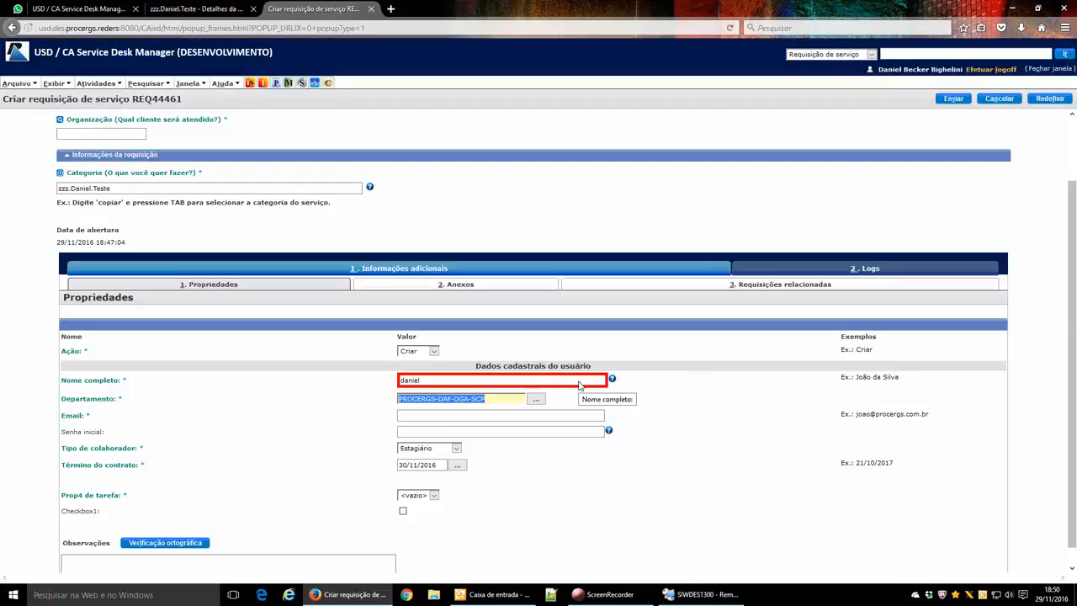
click(579, 384)
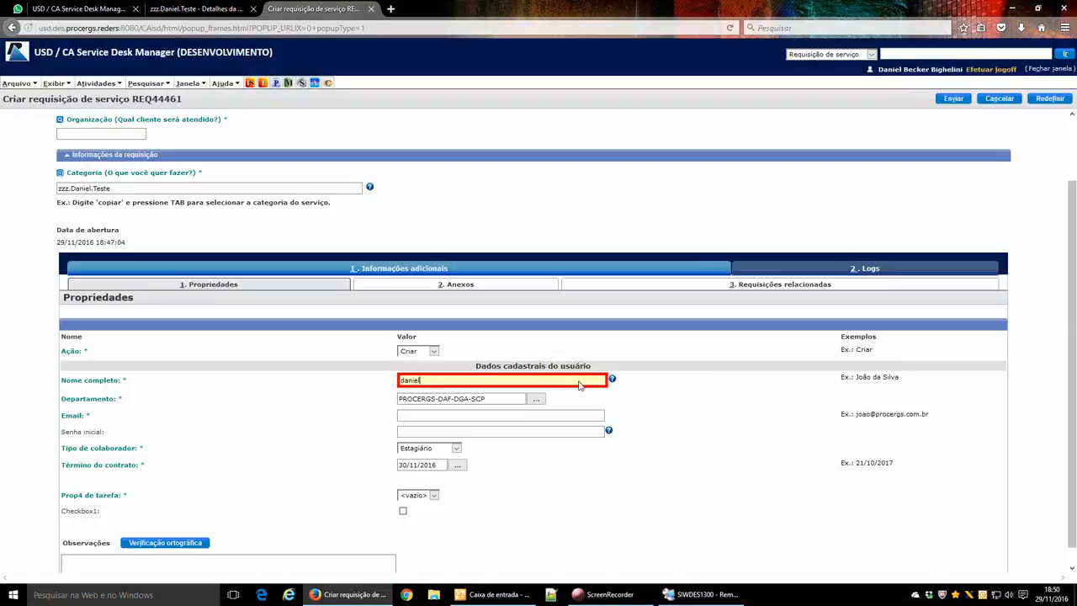
click(579, 384)
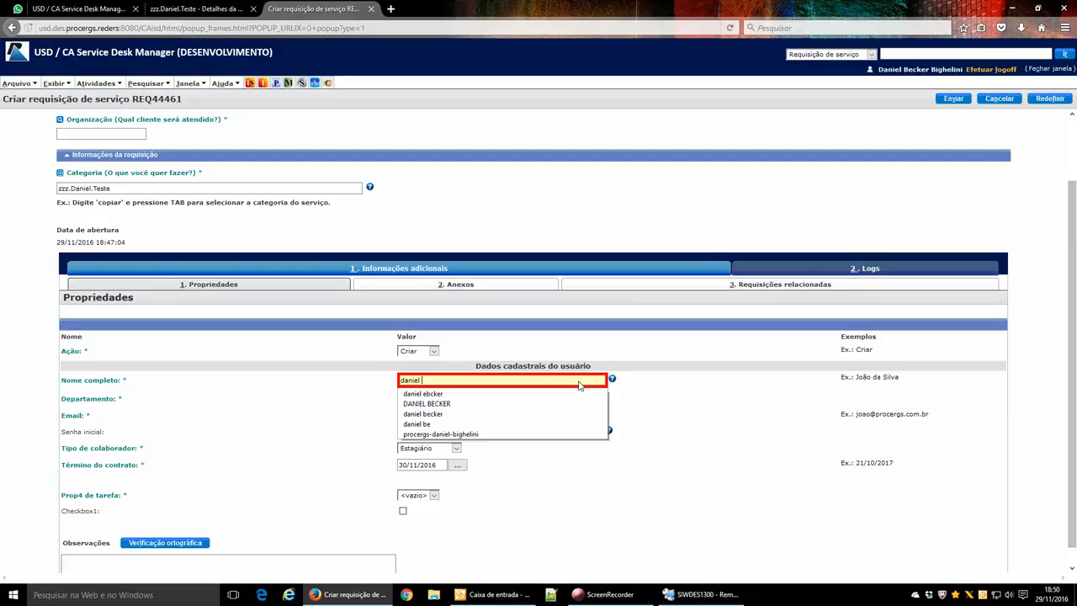
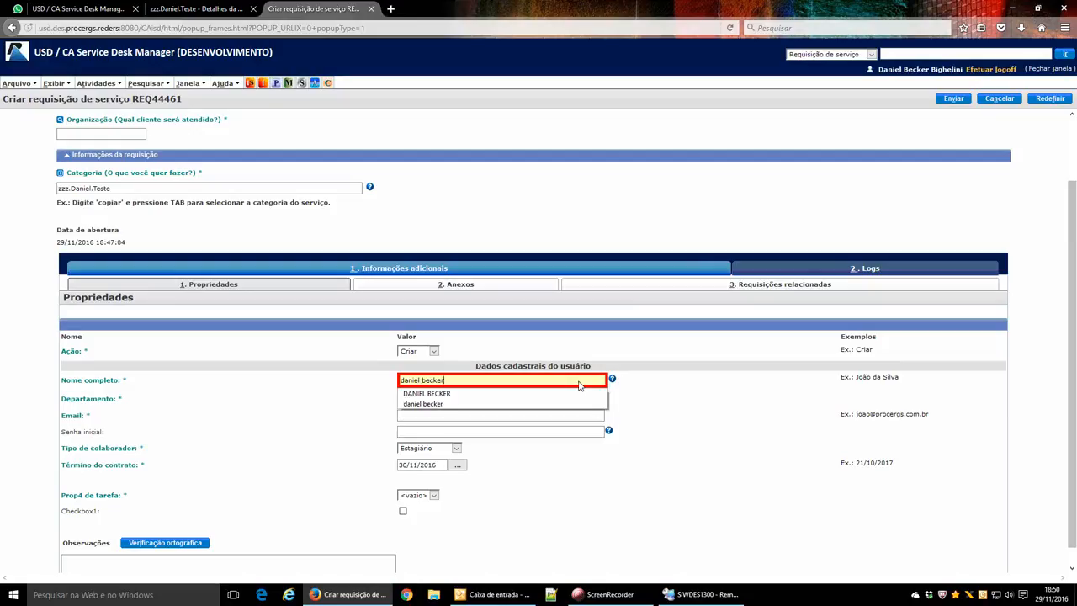
key(Tab)
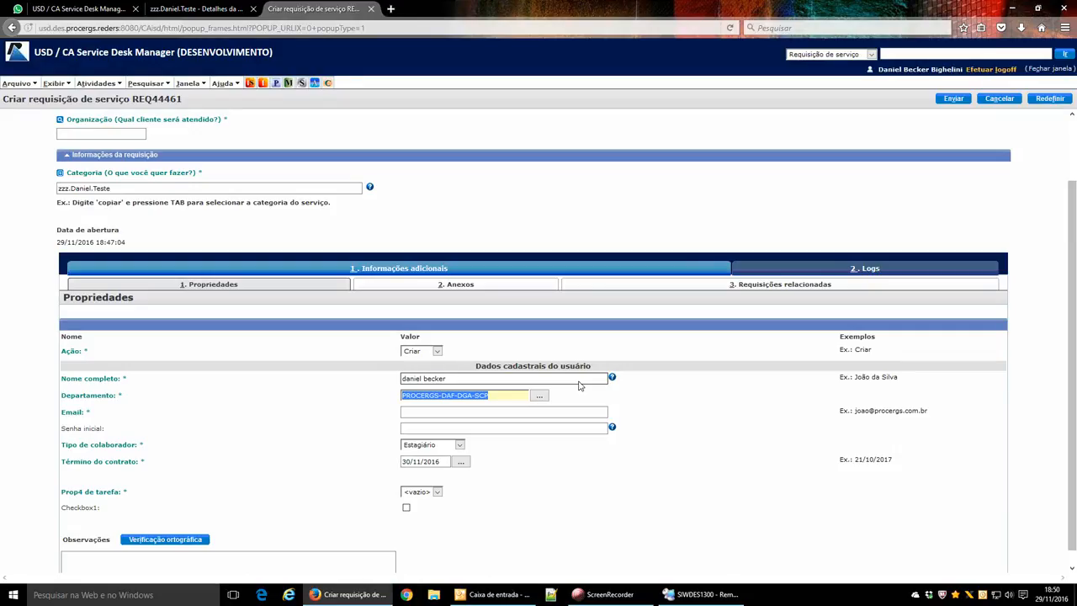
Leave Nome completo so Departamento fills, and highlight the Dados cadastrais do usuário heading.
click(578, 380)
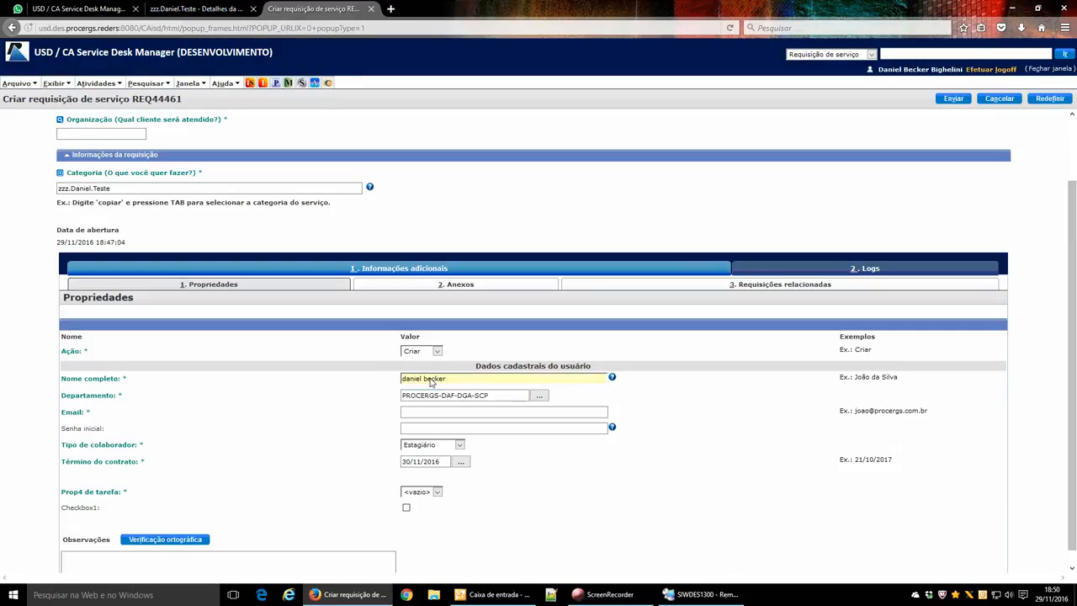
click(457, 381)
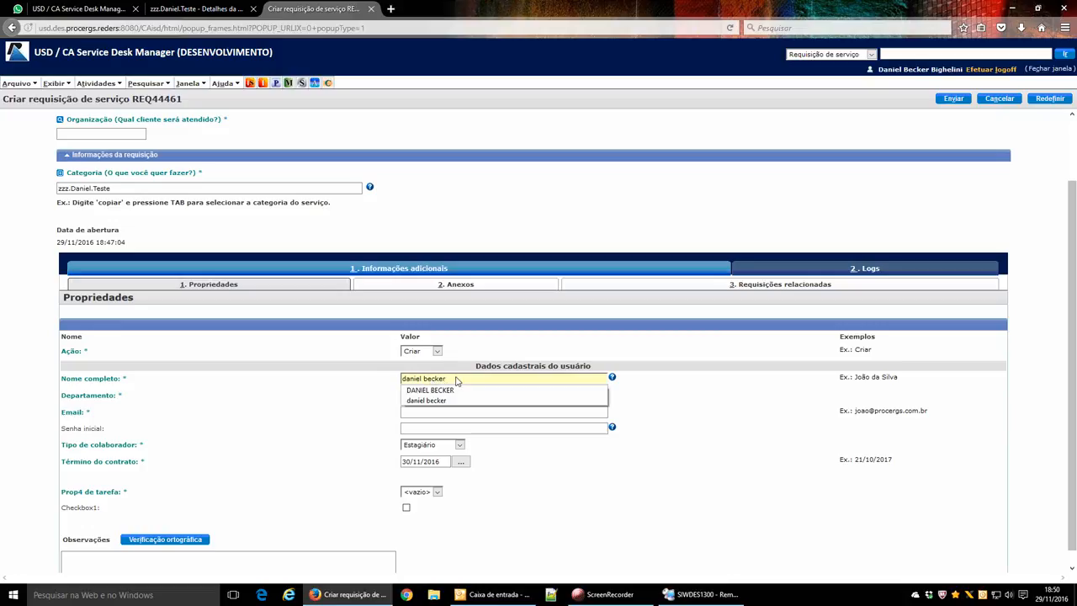
click(637, 386)
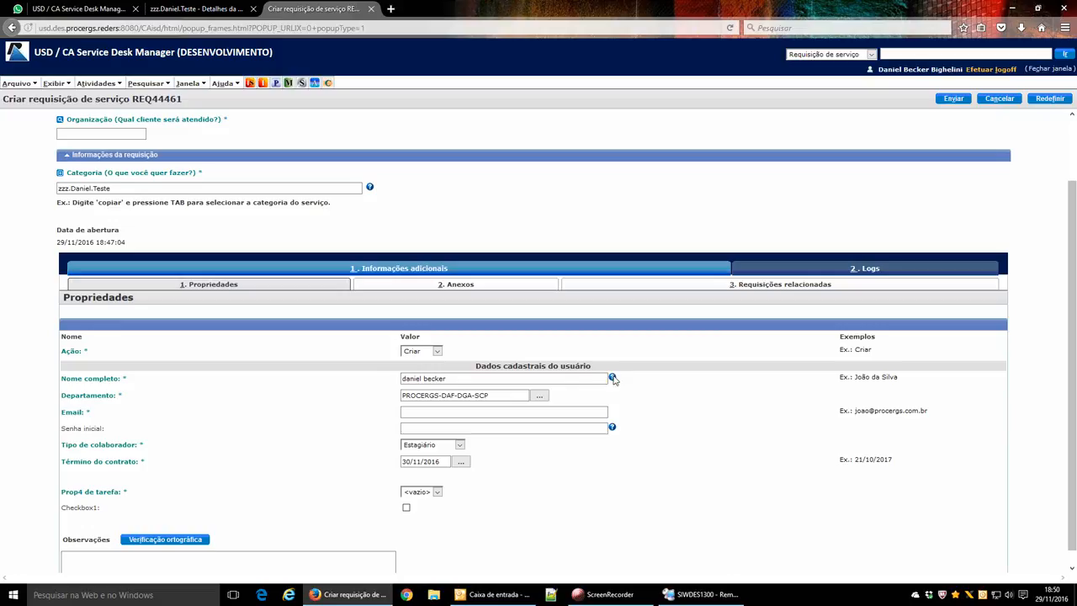
mouse_move(614, 379)
mouse_move(594, 369)
mouse_down()
mouse_move(467, 371)
mouse_move(592, 371)
mouse_up()
click(466, 371)
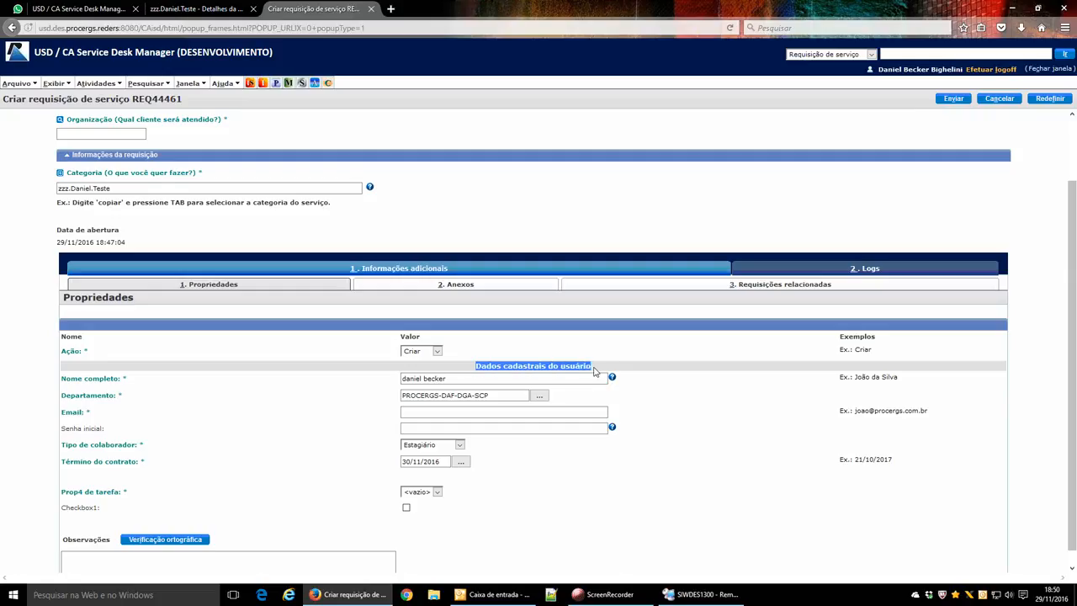
click(600, 372)
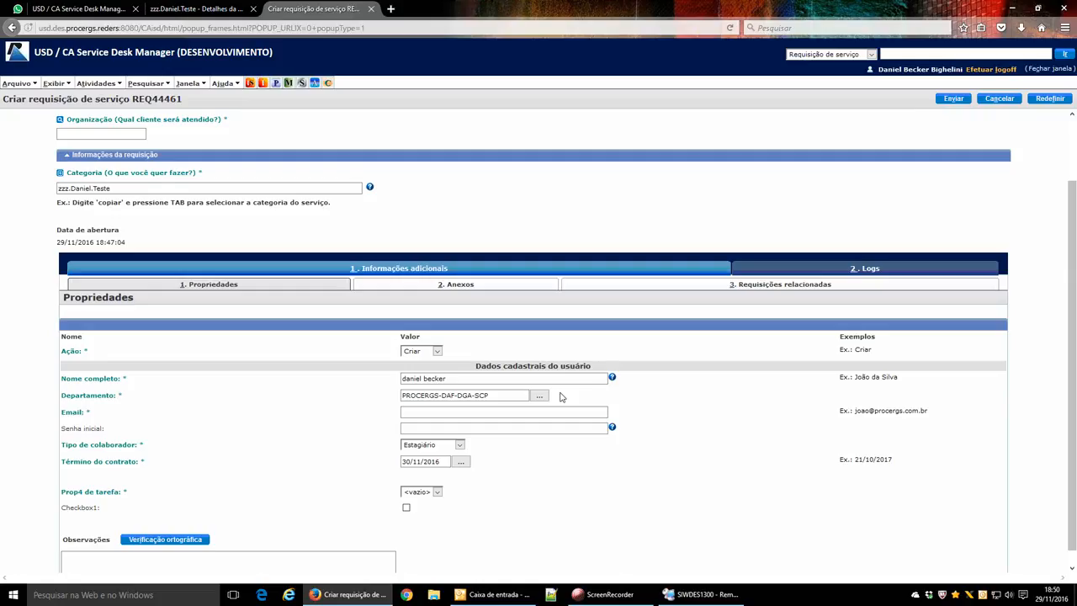
Delete the surname from Nome completo and dismiss the surname validation alert.
click(478, 411)
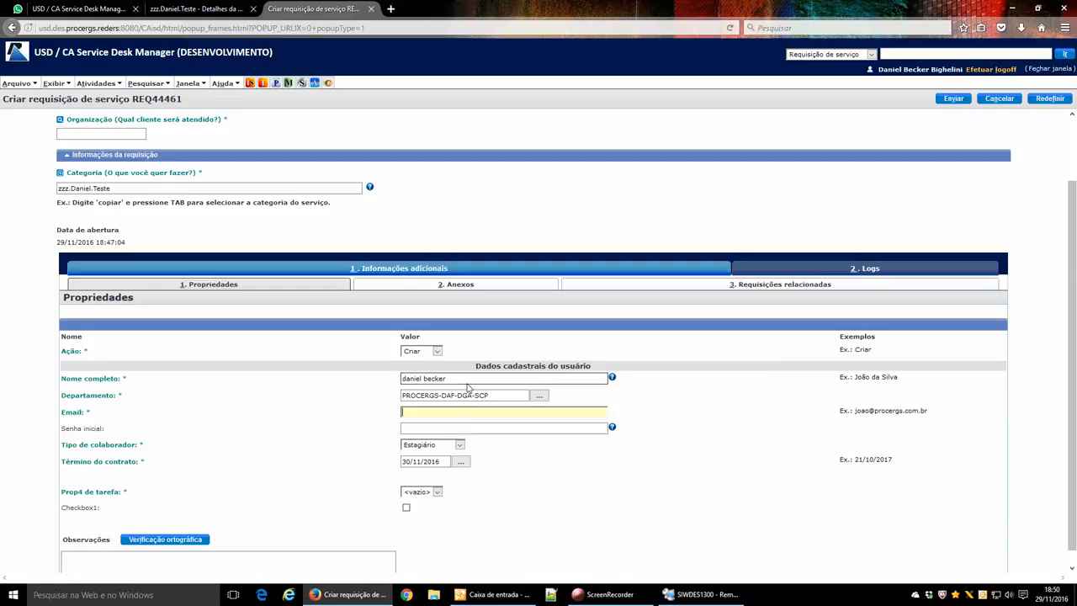
drag(423, 380, 467, 381)
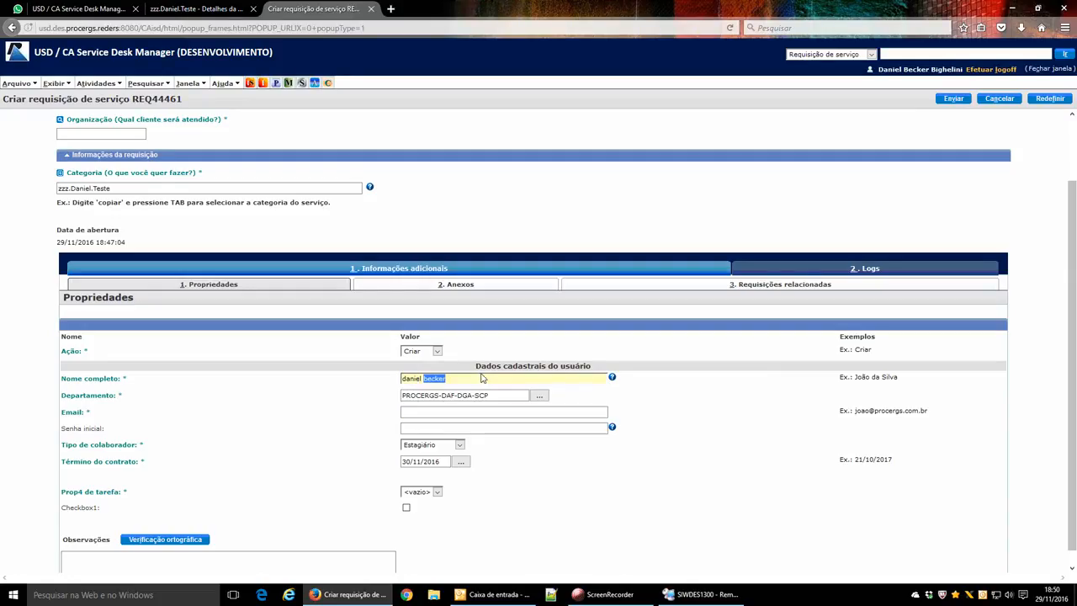
key(BackSpace)
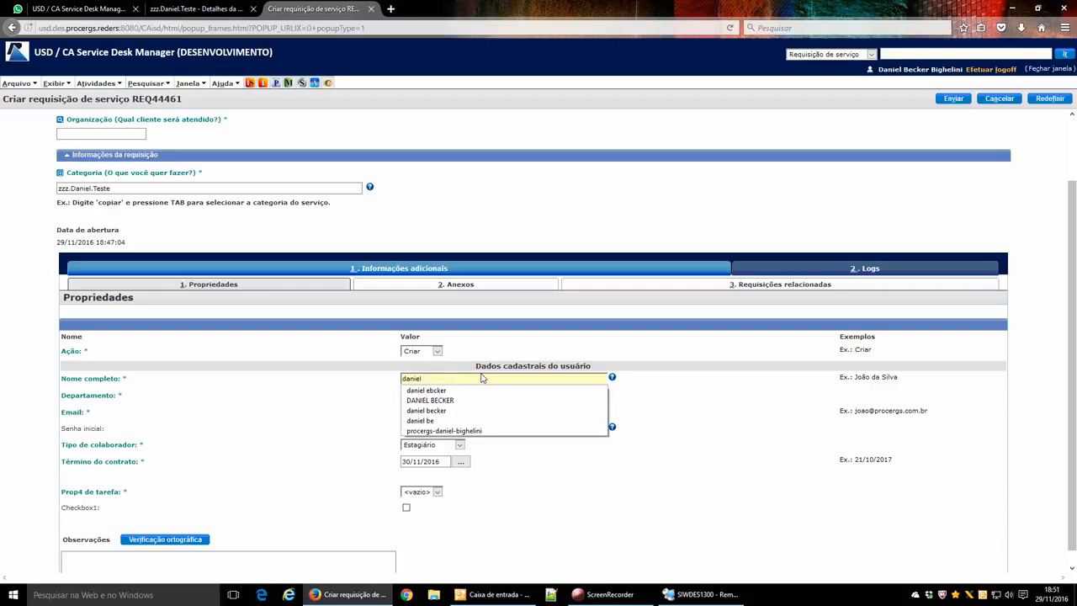
key(Tab)
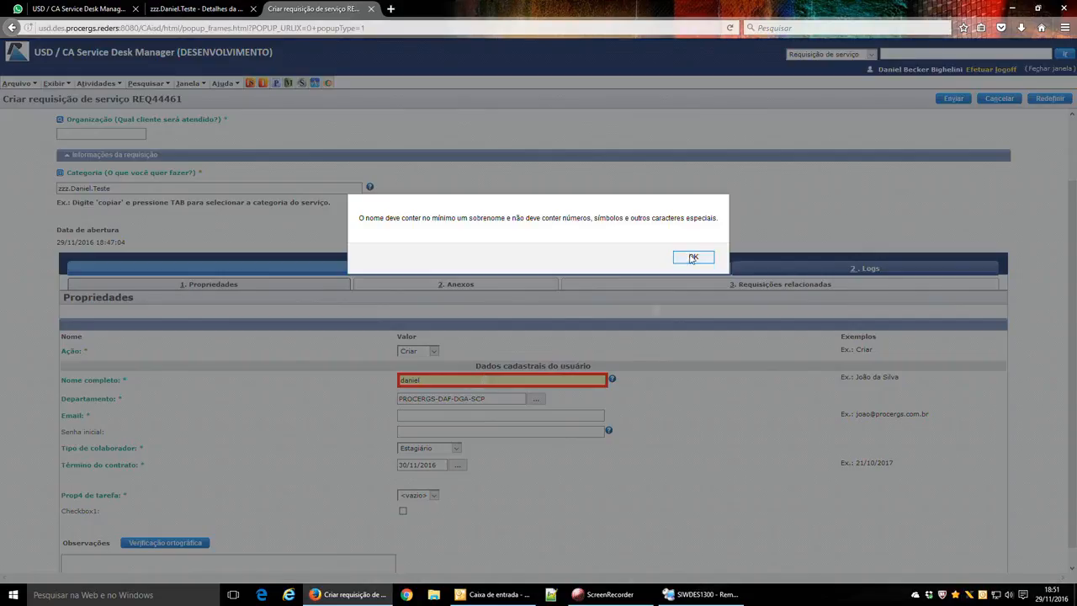
click(690, 257)
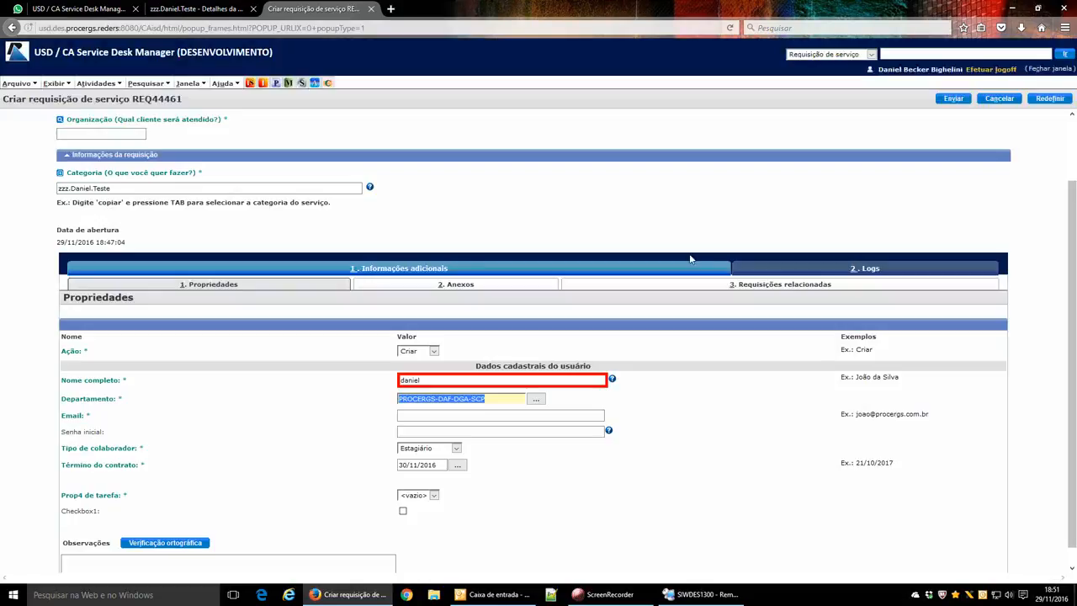
Submit the request and highlight the resulting validation errors, including the missing surname.
click(627, 222)
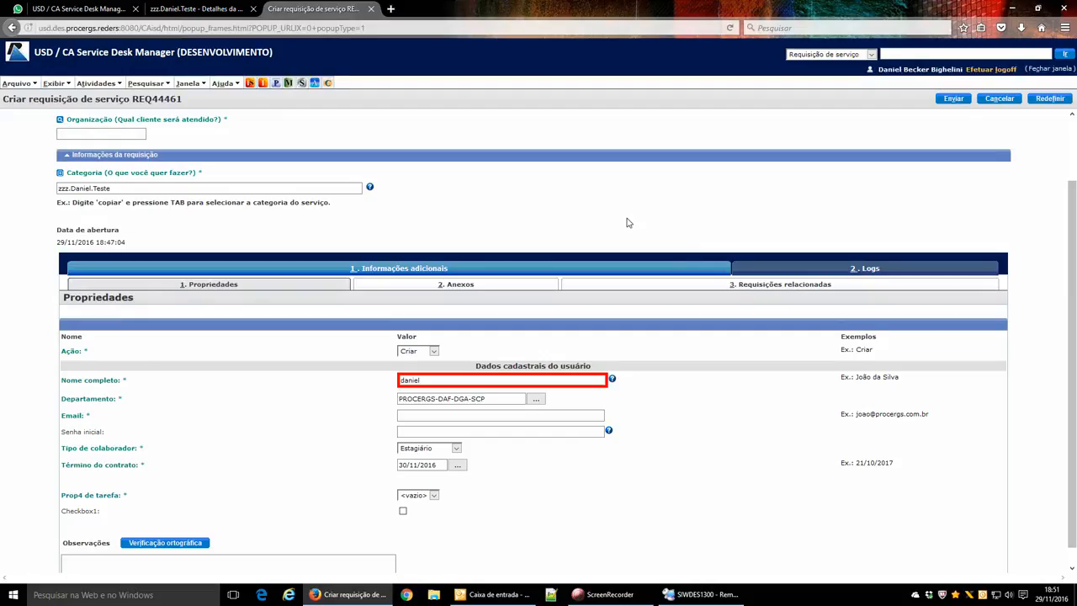
click(953, 98)
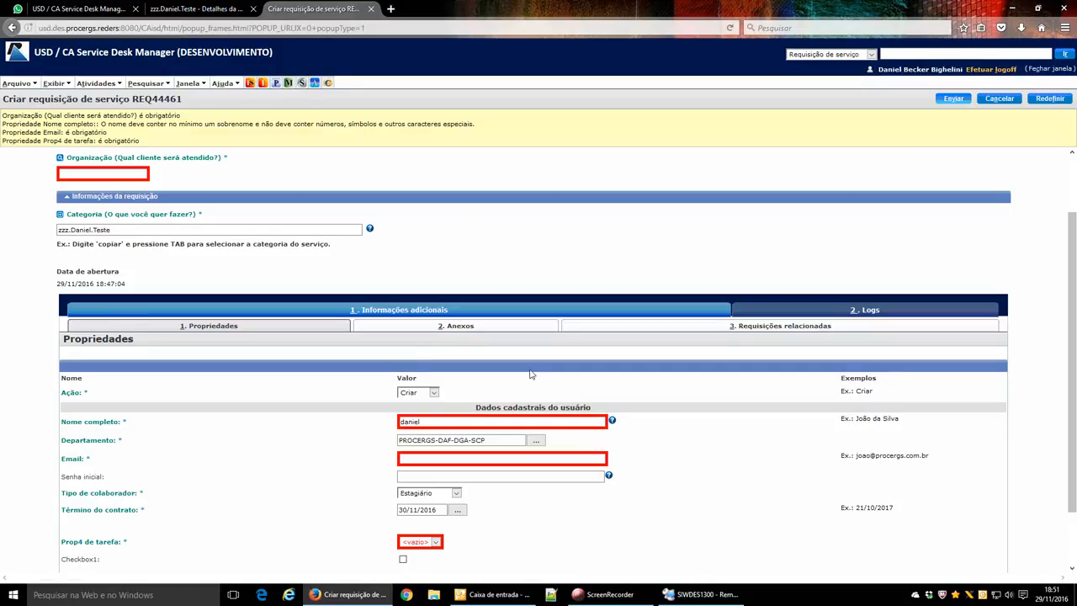
scroll(533, 376, down, 2)
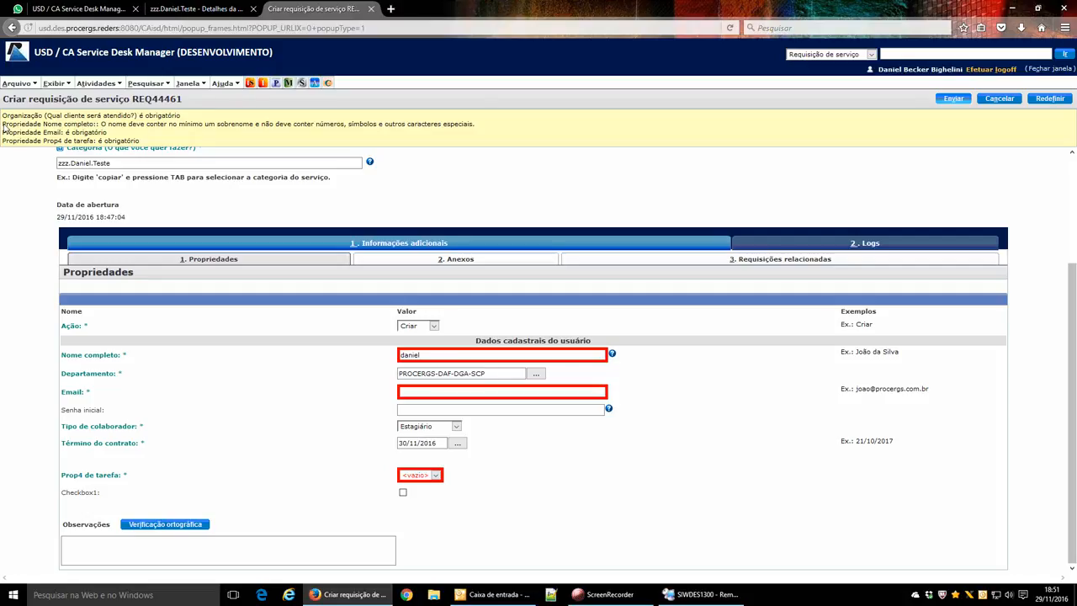
drag(3, 123, 481, 127)
click(482, 130)
click(413, 329)
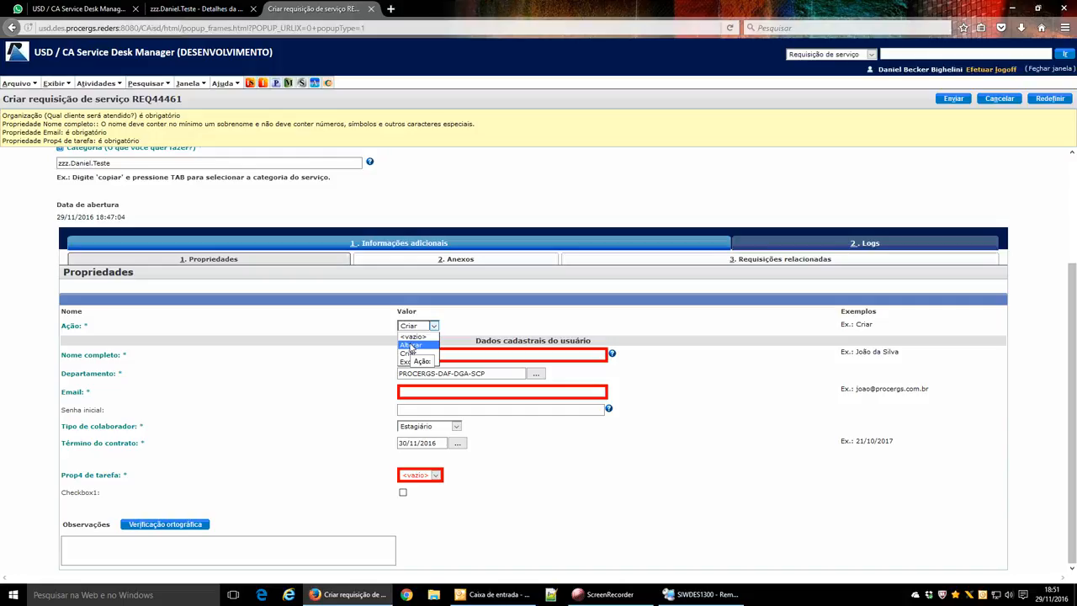
Switch Ação to Alterar and resubmit, leaving only Organização and Matrícula LDAP required.
click(412, 345)
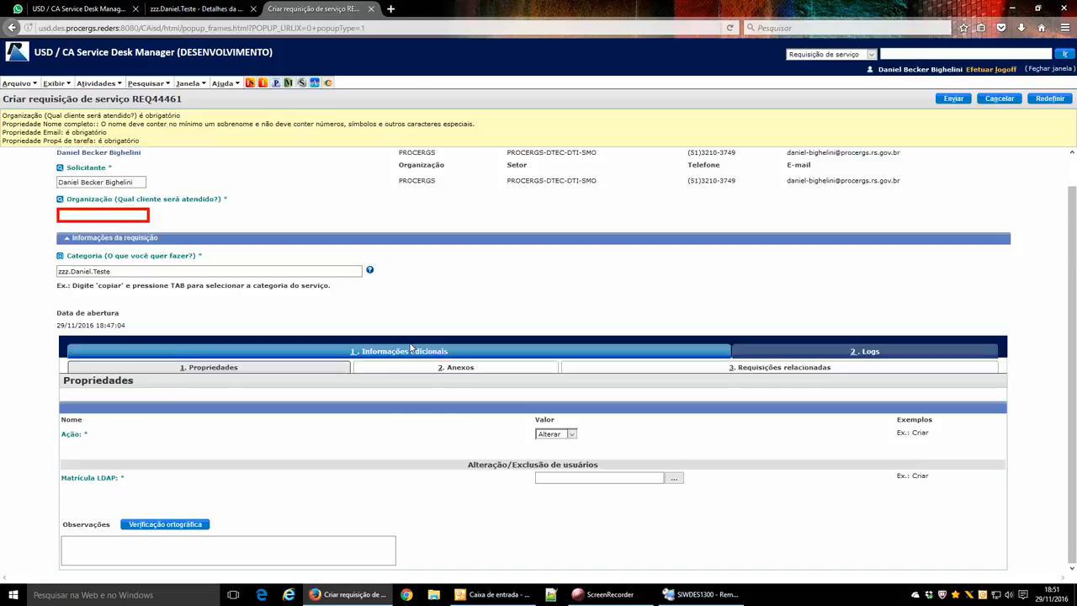
click(951, 100)
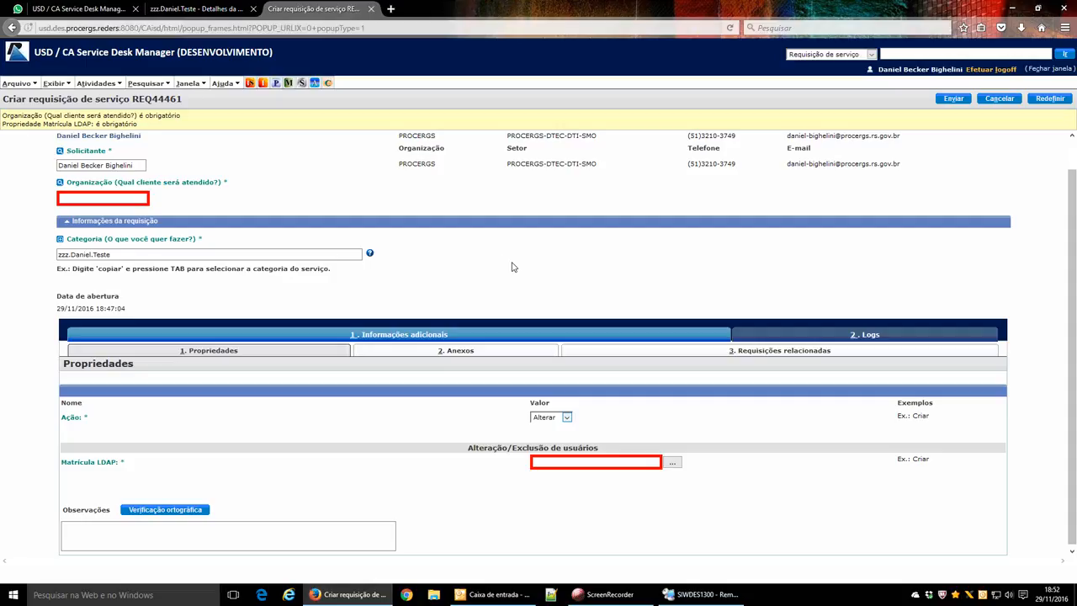
click(711, 595)
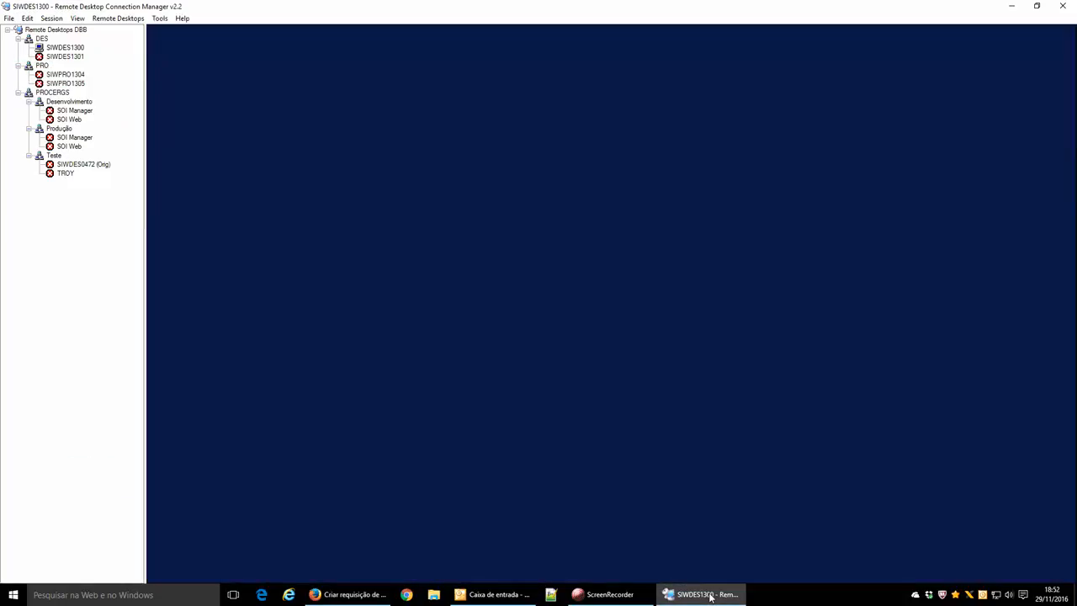
Review the earlier BOP_SINFO -d iss_prp output in the remote console.
click(262, 163)
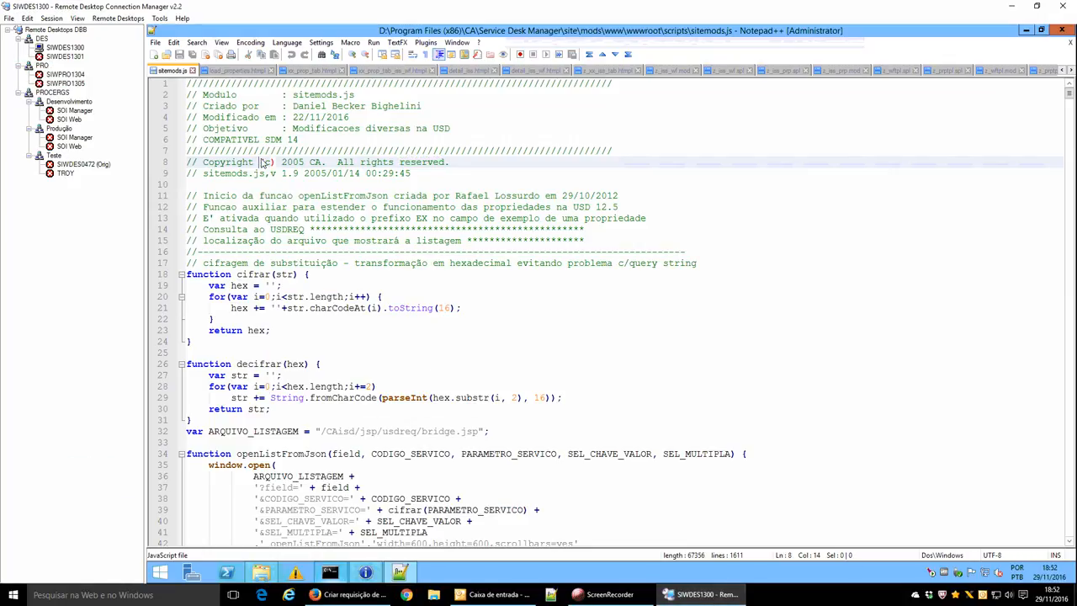
click(332, 573)
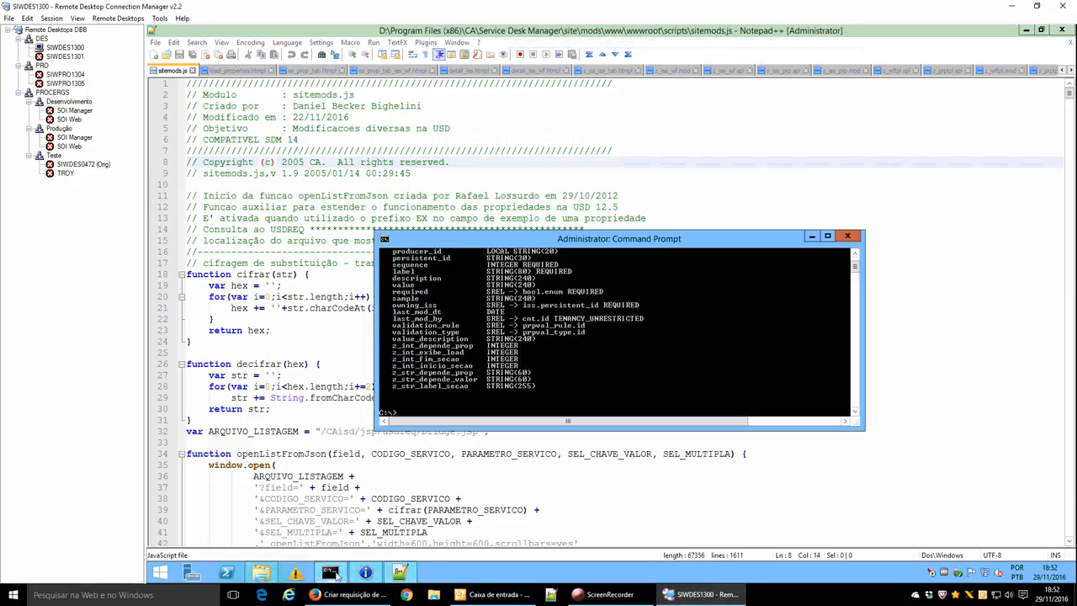
scroll(455, 333, up, 2)
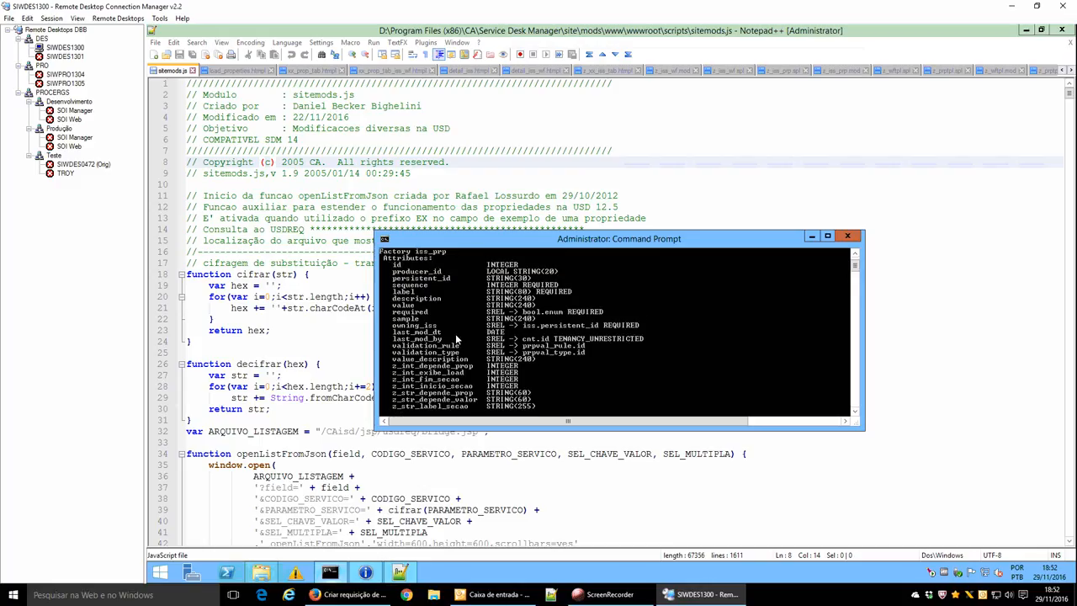
drag(417, 273, 446, 274)
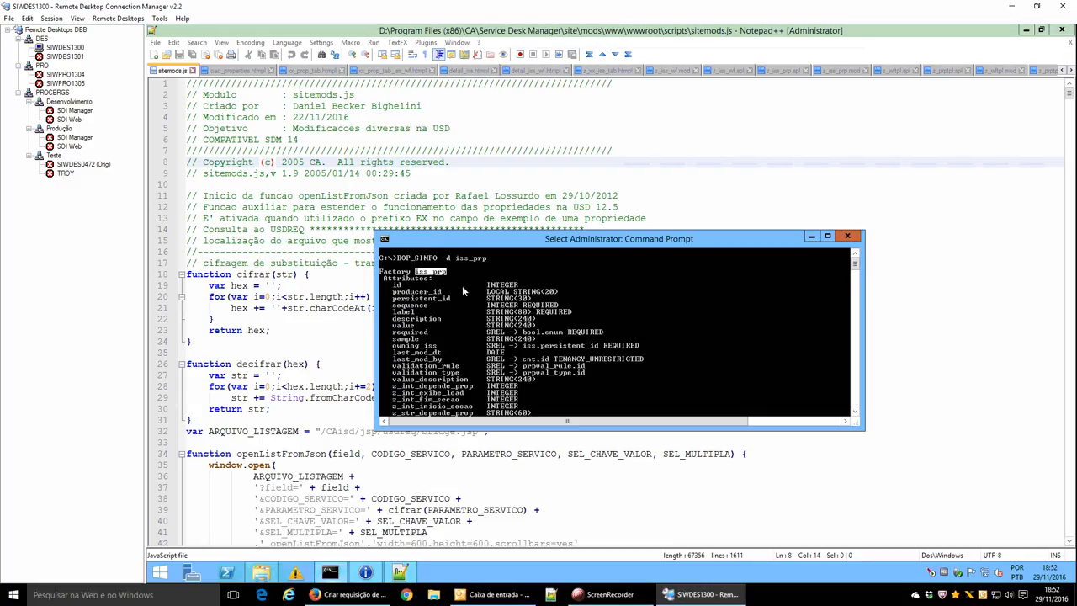
scroll(462, 285, down, 4)
Run BOP_SINFO -d prptpl and mark its custom z_ attributes, then return to the request form.
key(Up)
key(Left)
key(Left)
key(Left)
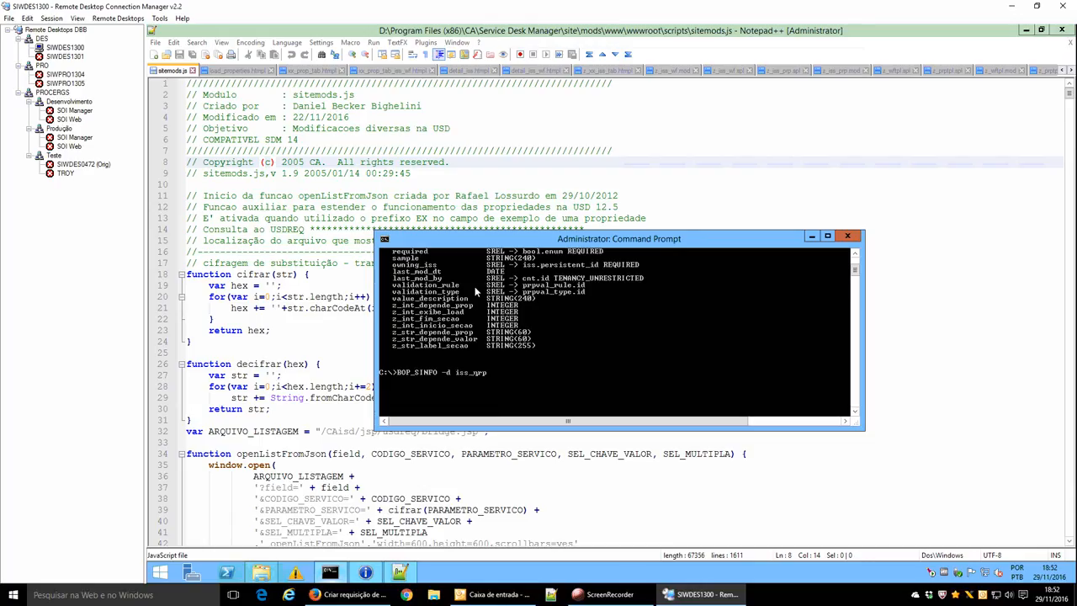
key(BackSpace)
key(BackSpace)
key(BackSpace)
key(BackSpace)
text(tpl)
key(Return)
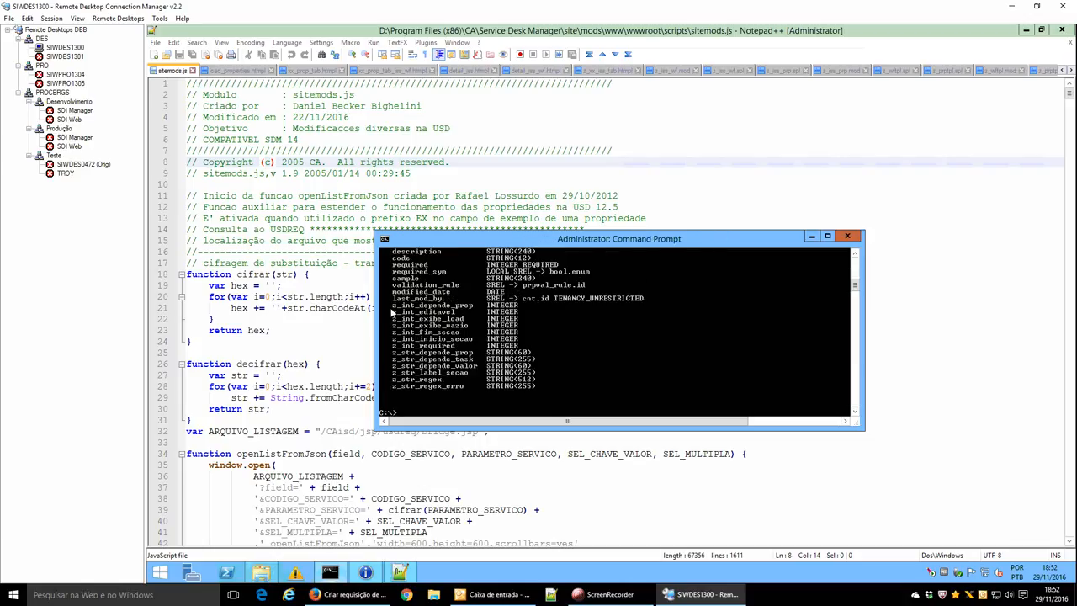
drag(392, 306, 475, 388)
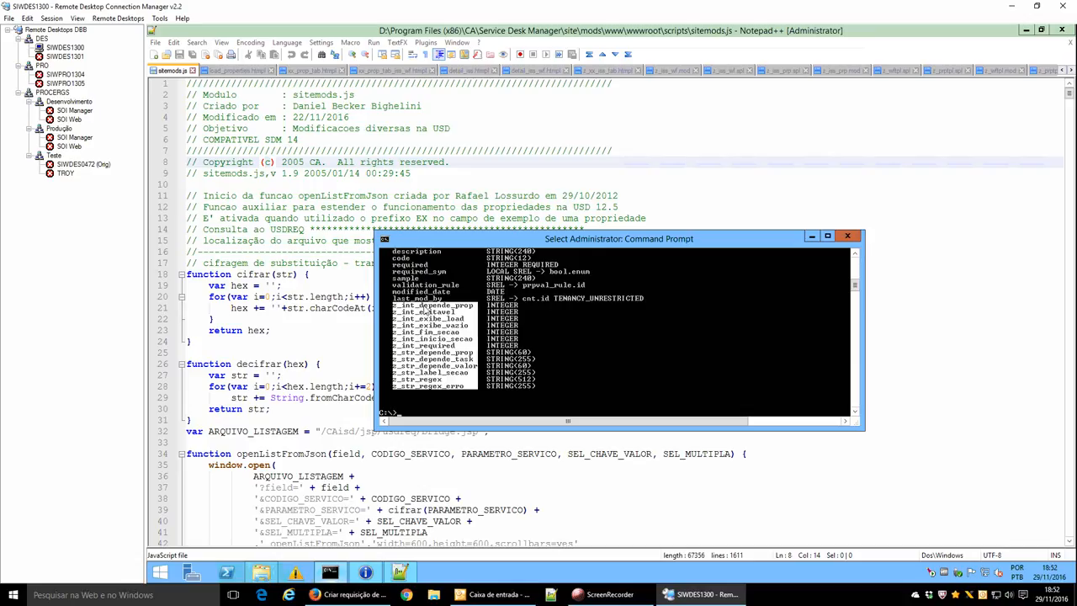
click(425, 309)
key(Escape)
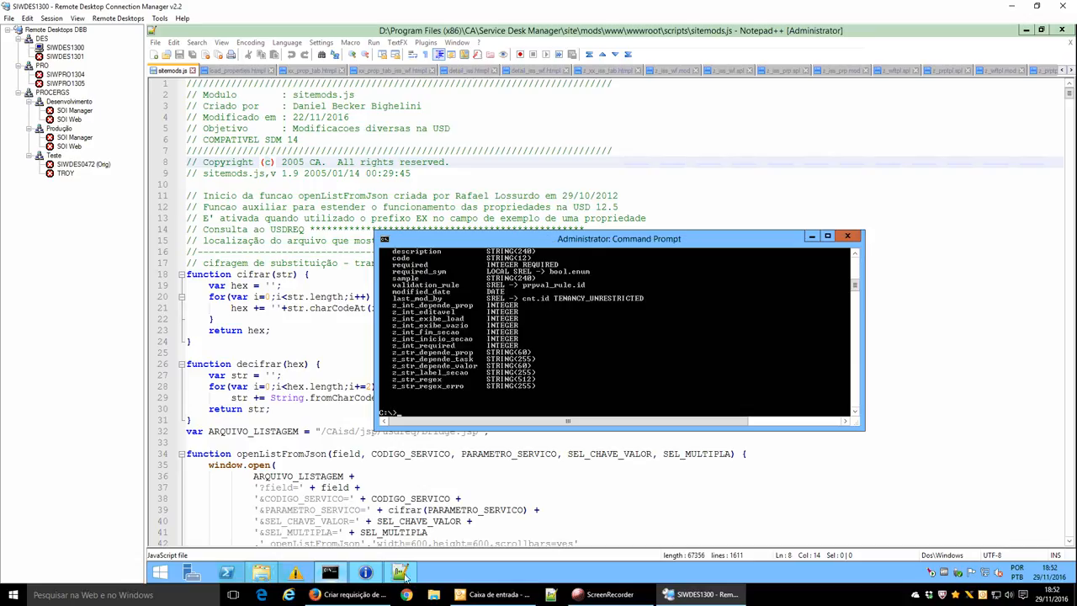
click(349, 594)
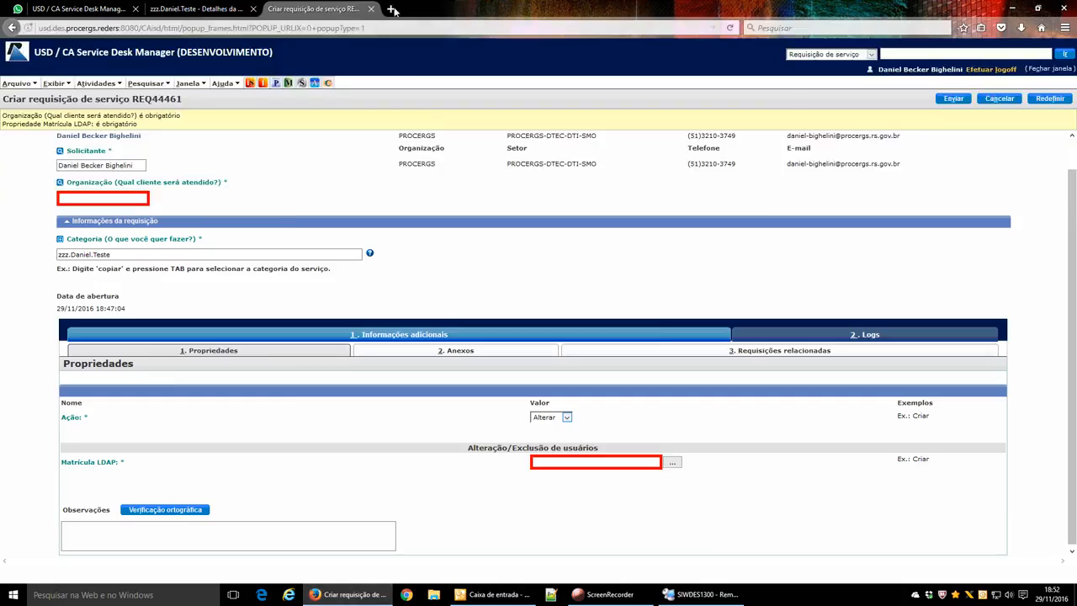
Open the zzz.Daniel.Teste Ação property for editing and apply the Somente números RegEx template.
click(156, 7)
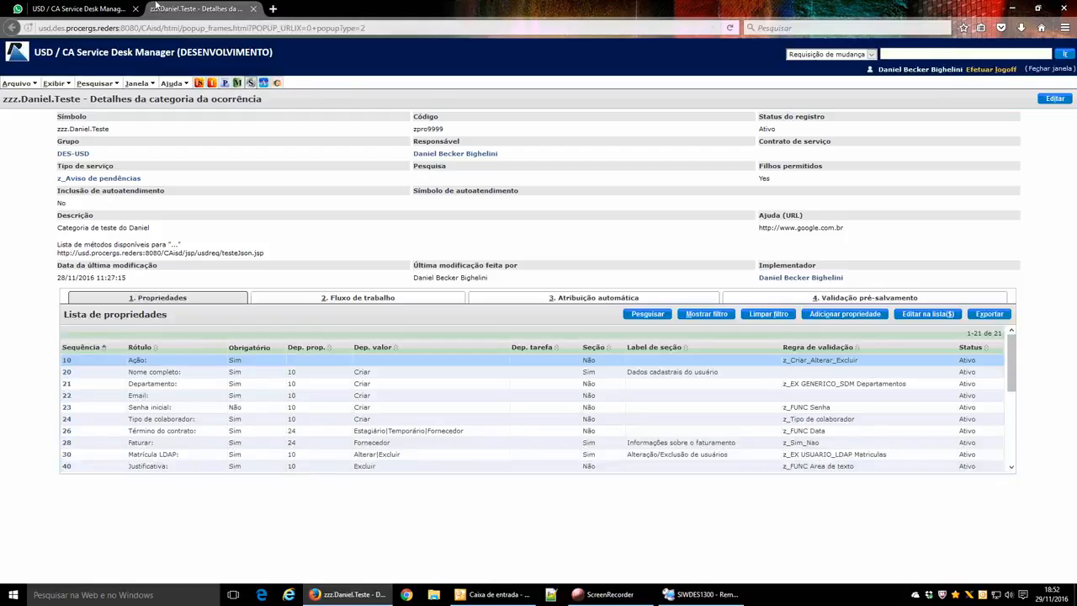
click(65, 360)
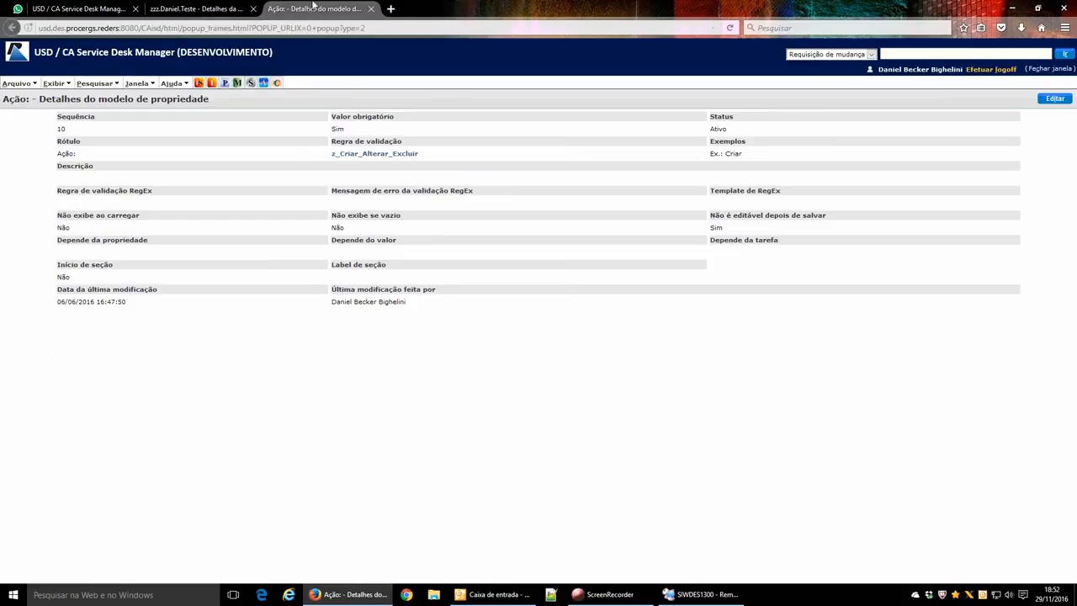
click(1056, 99)
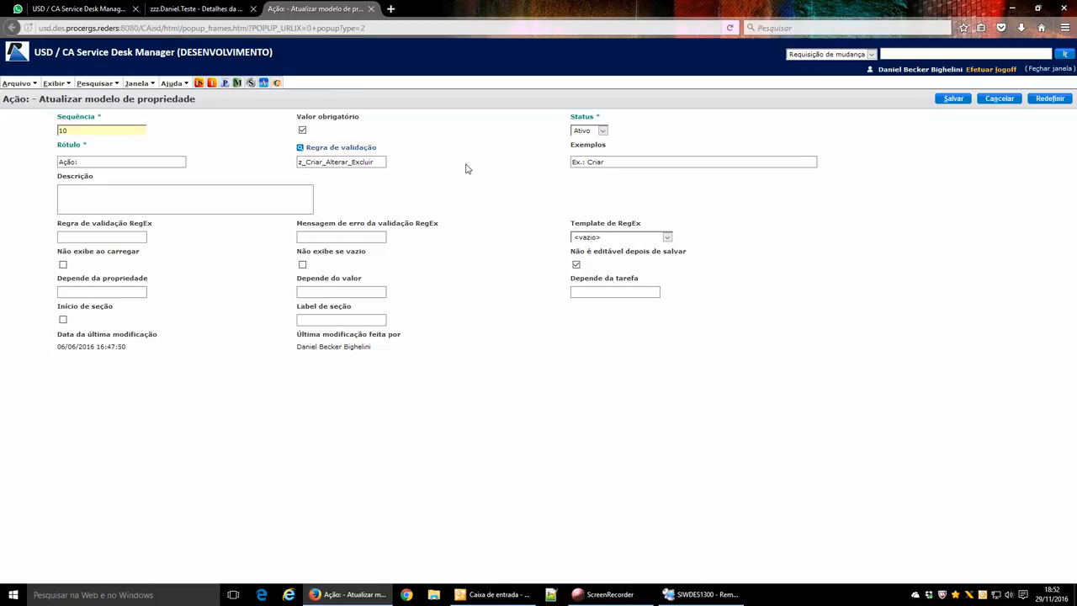
click(422, 170)
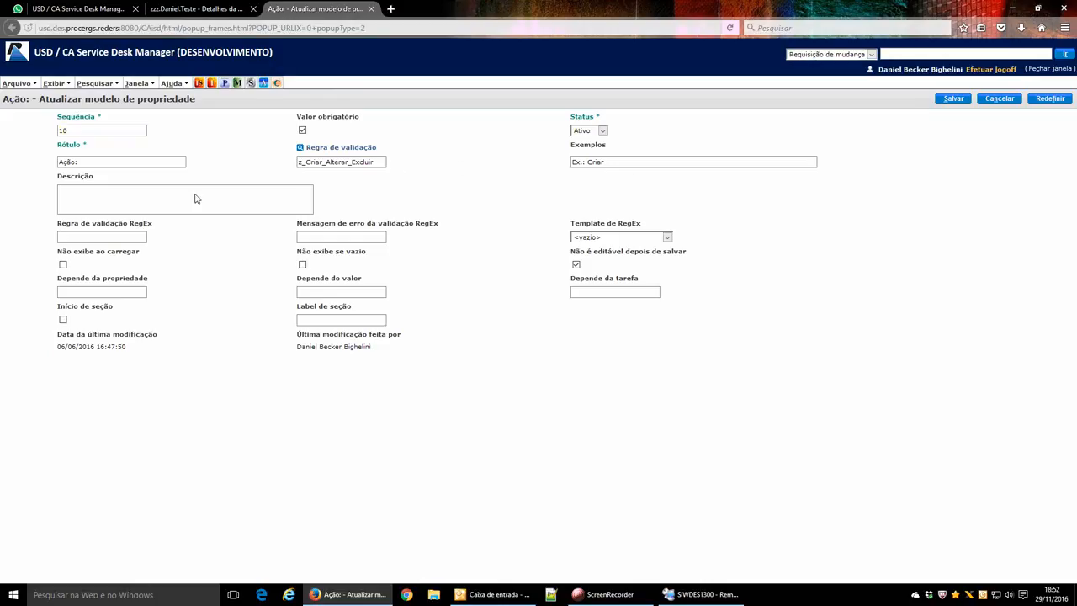
click(67, 237)
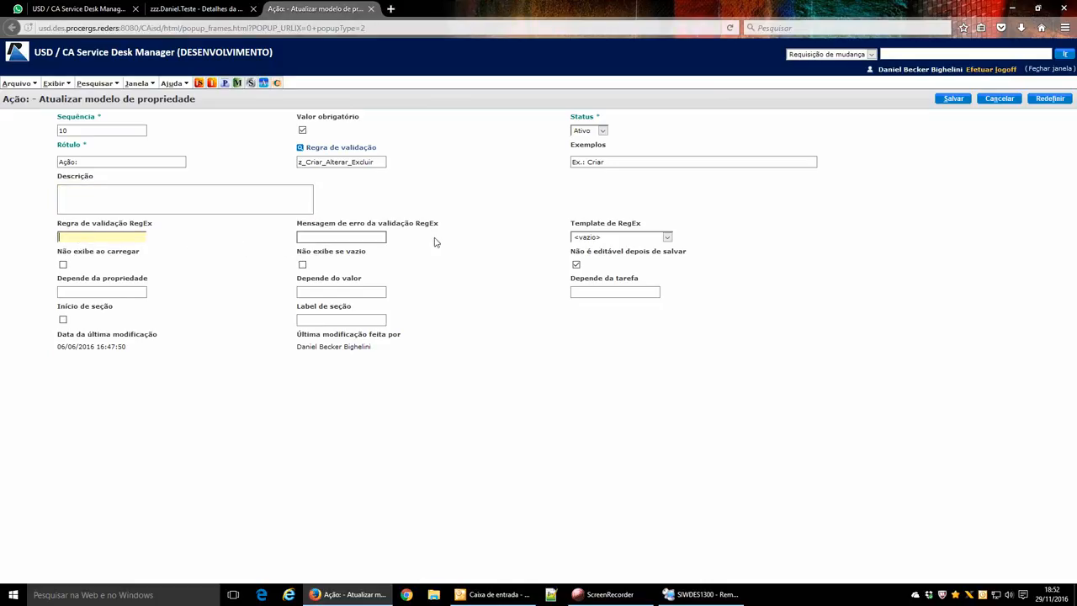
click(599, 239)
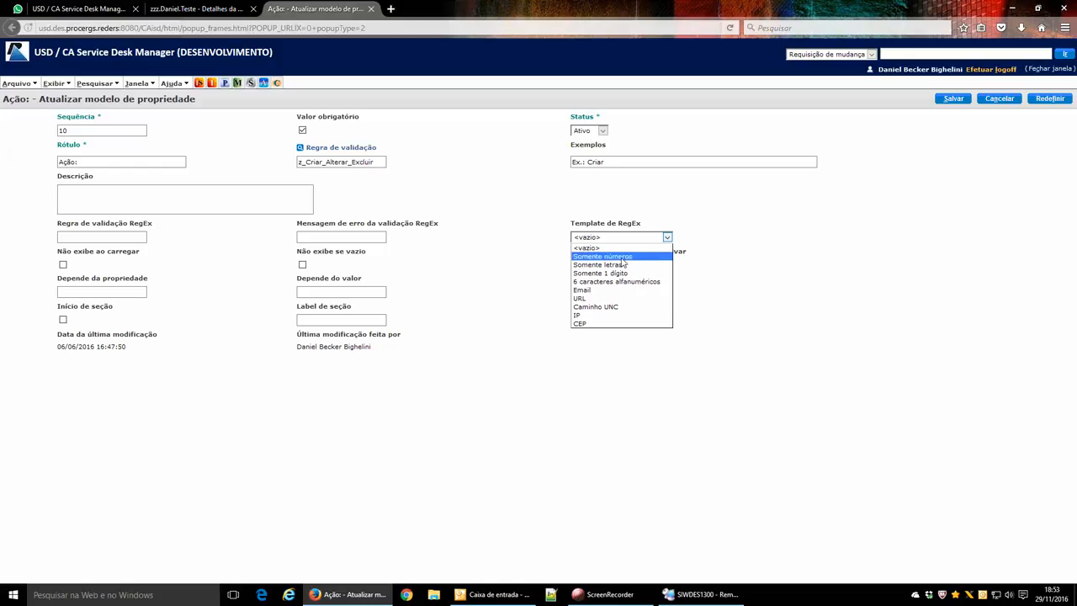
click(624, 259)
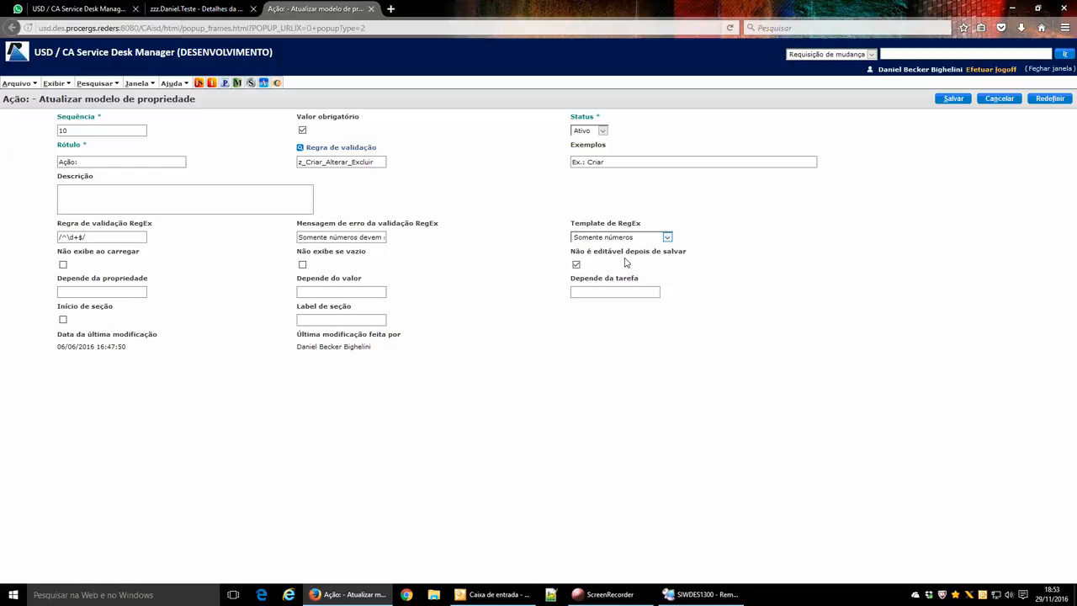
Review the RegEx rule and error message, tick Não exibe ao carregar, cancel, and start a new request.
click(109, 238)
drag(78, 243, 26, 245)
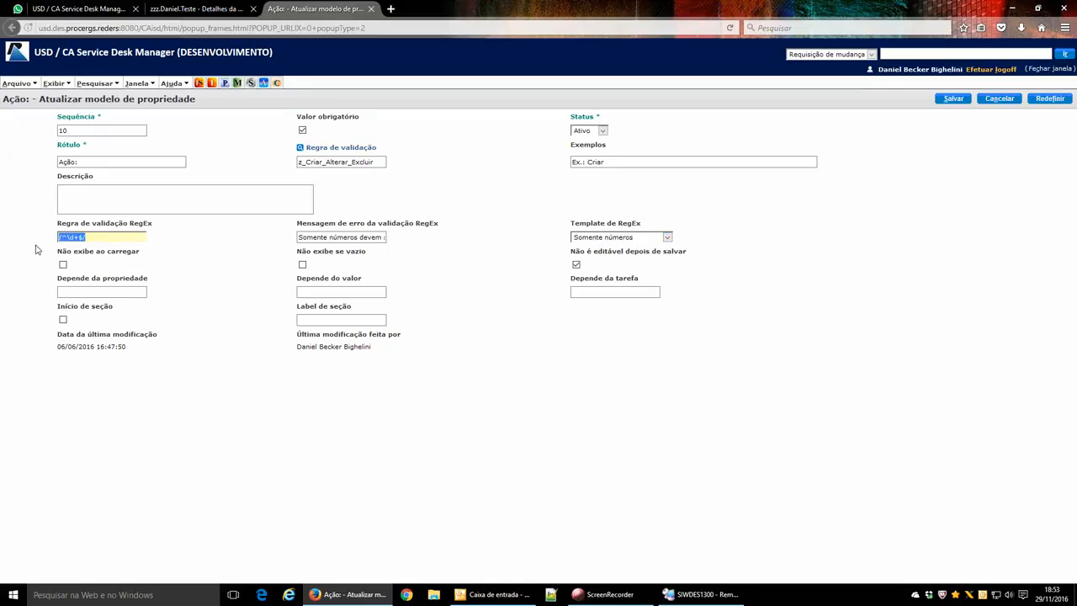
click(118, 241)
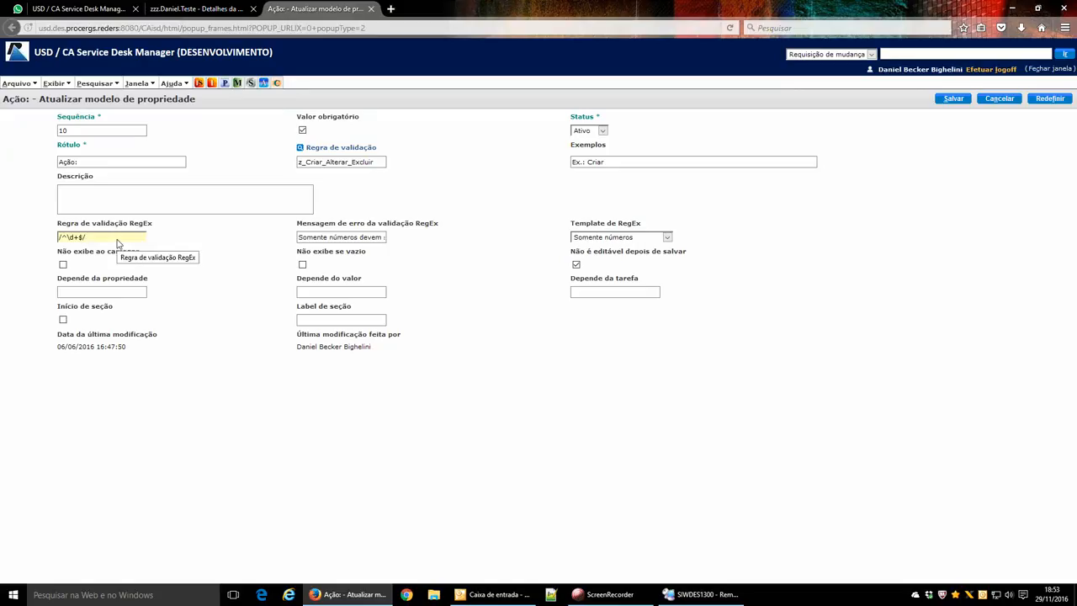
drag(321, 242, 369, 242)
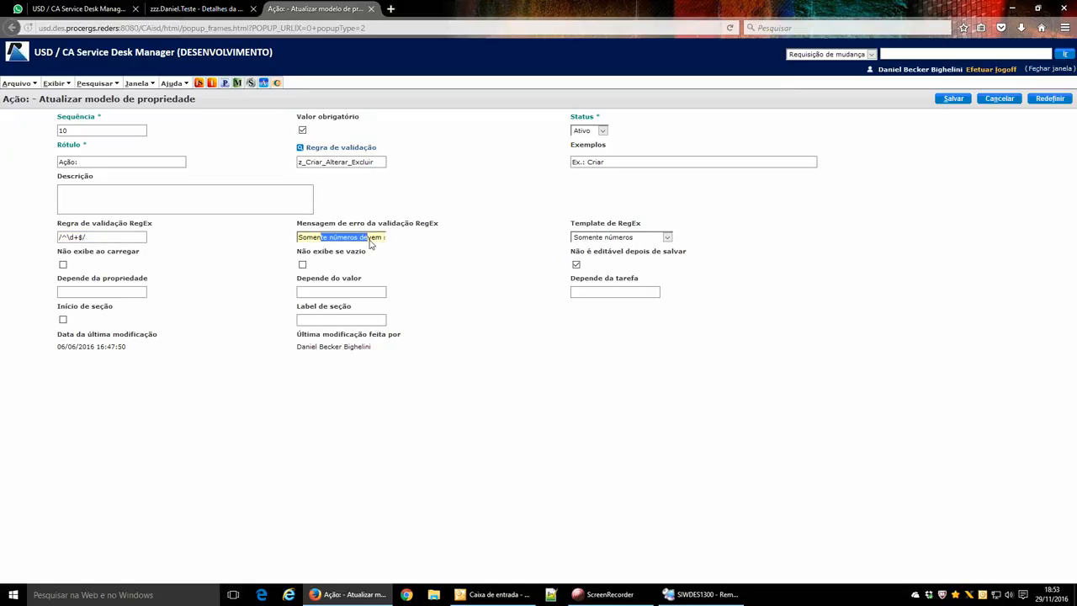
click(419, 249)
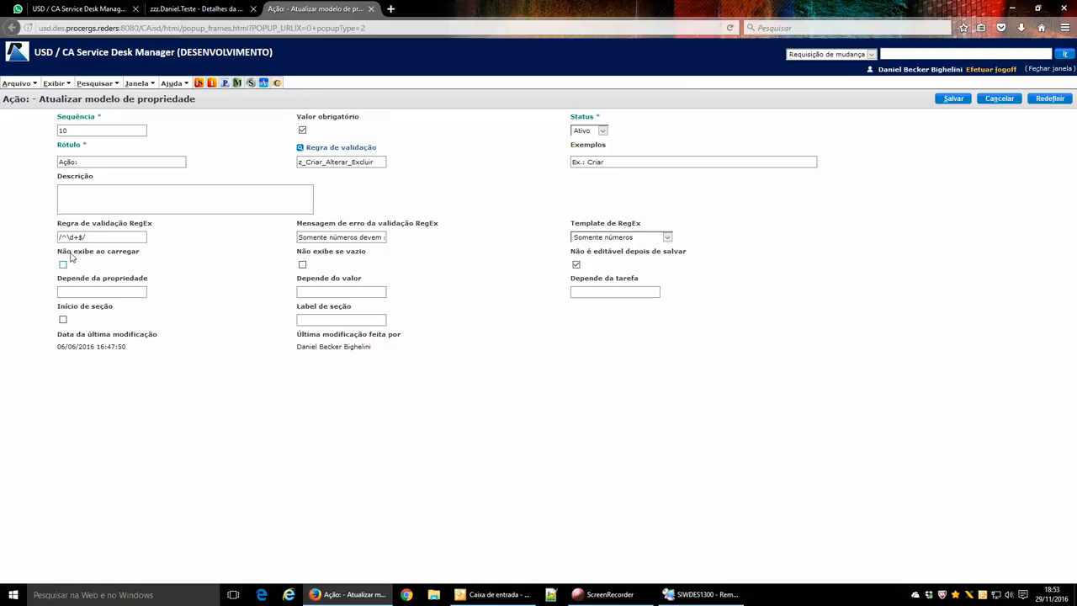
drag(57, 257, 145, 256)
click(86, 255)
click(1003, 100)
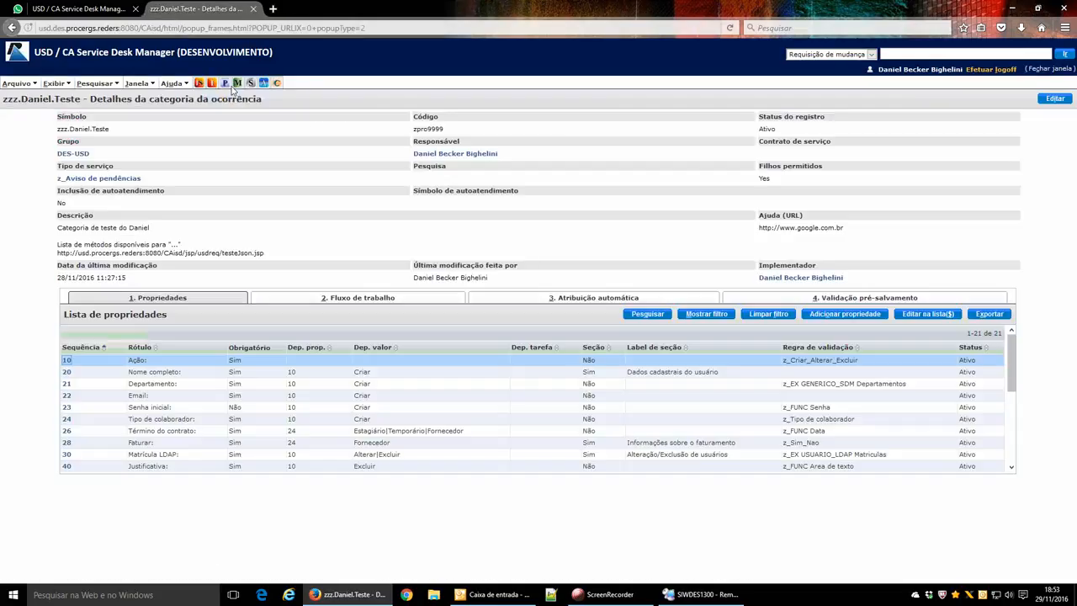
click(251, 83)
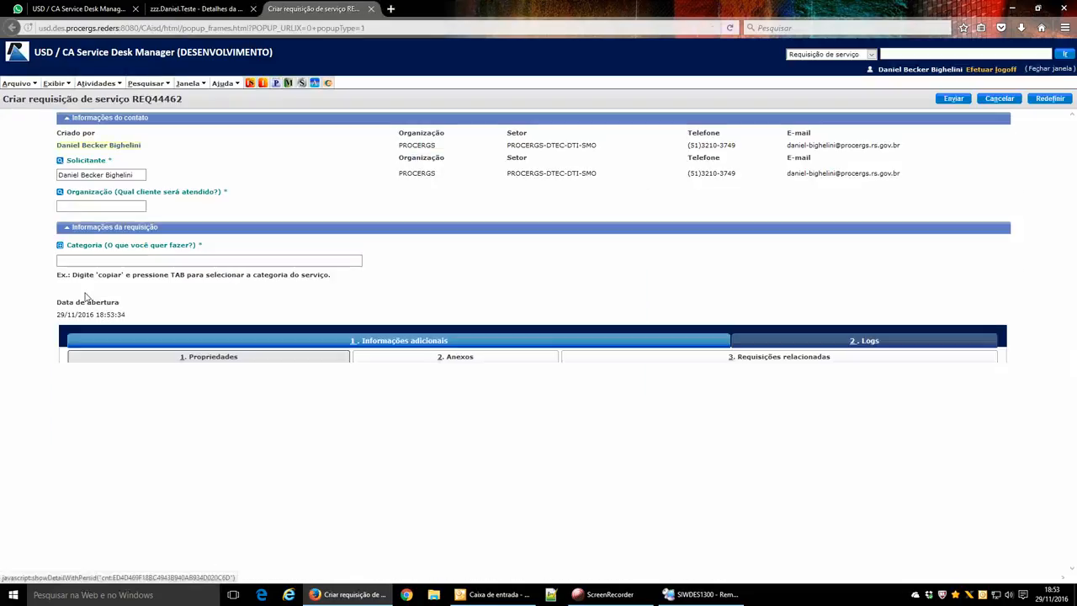
Fill in organisation PROCERGS and category zzz.Daniel.Teste, and set Ação to Excluir.
click(83, 210)
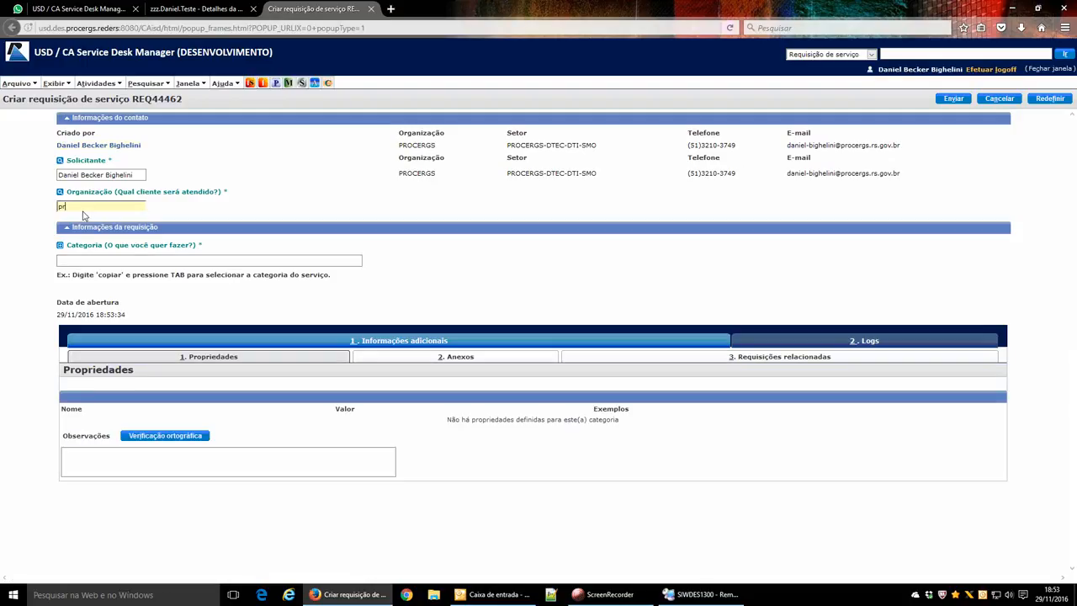
key(Tab)
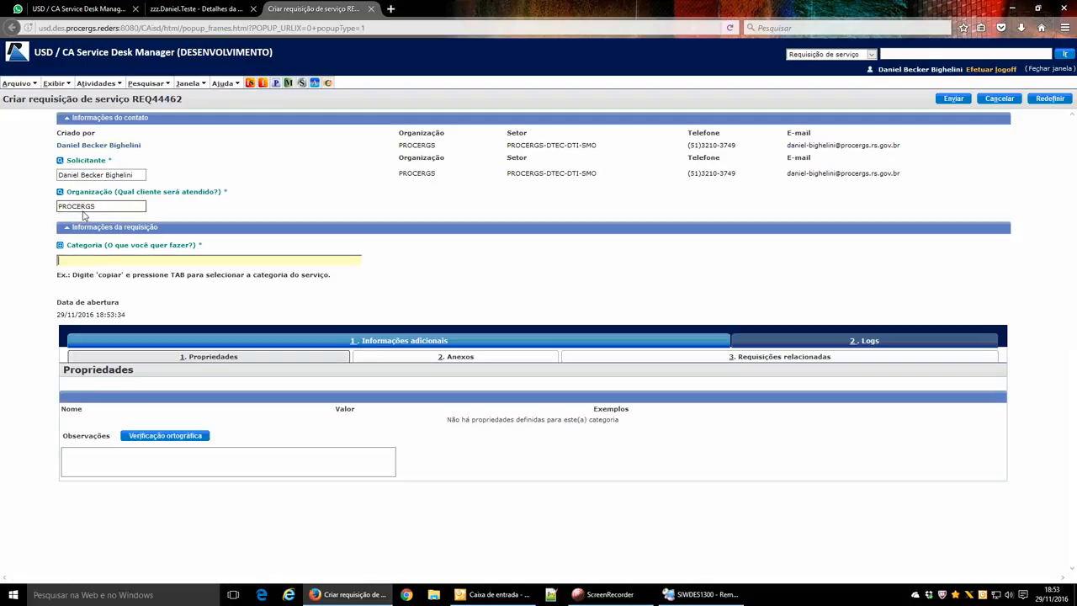
text(daniel)
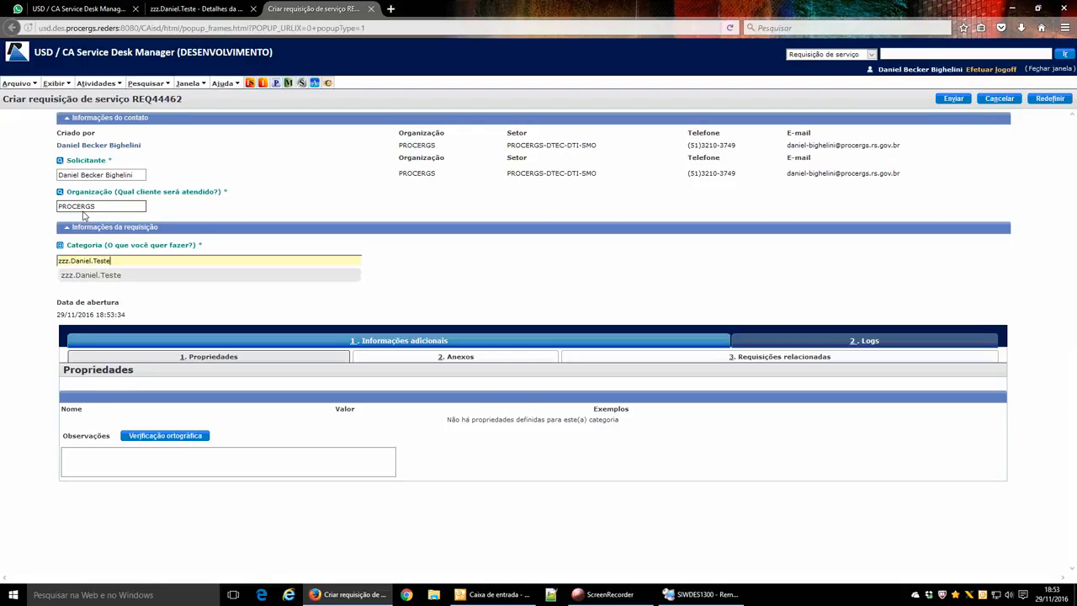
key(Tab)
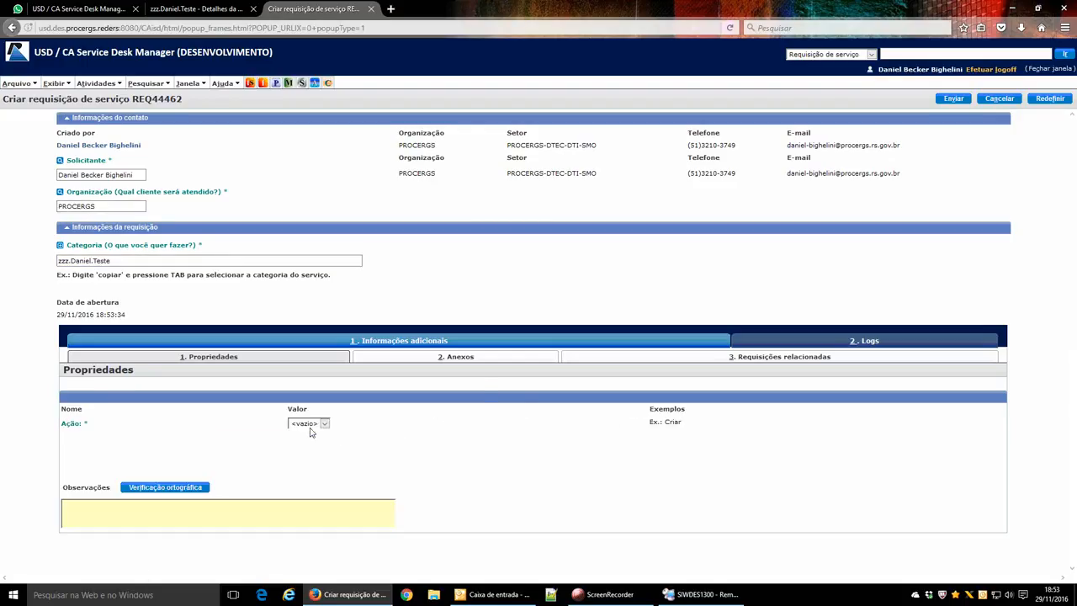
click(312, 425)
click(308, 455)
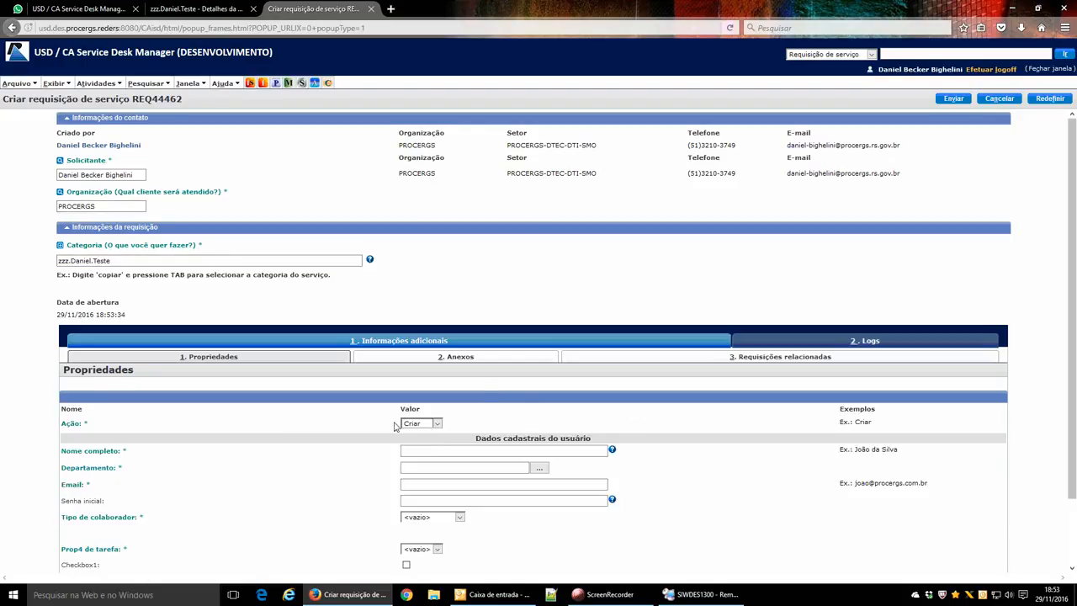
click(424, 428)
click(414, 463)
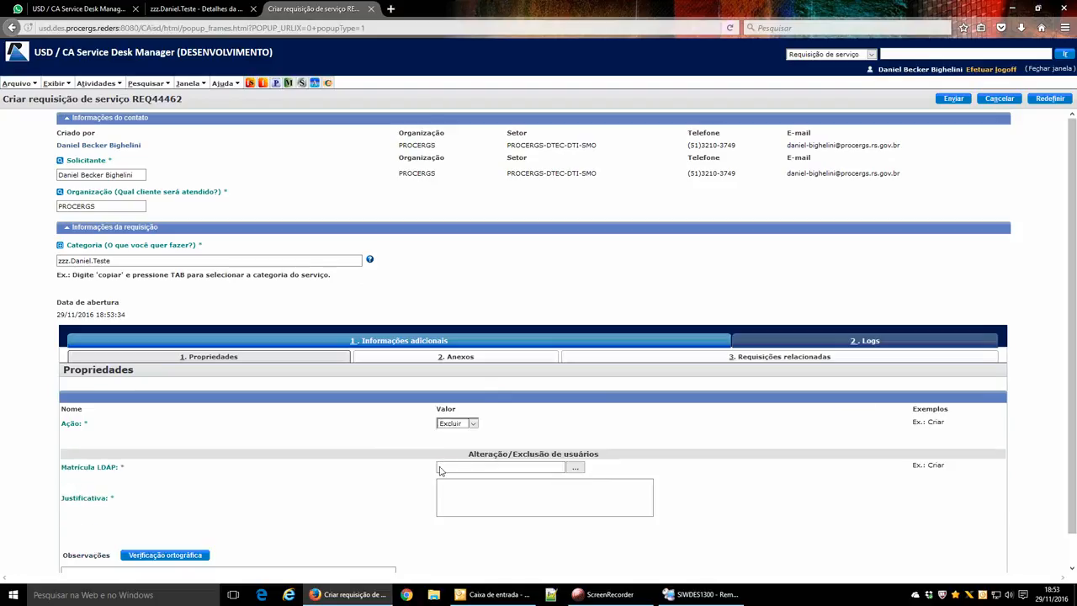
Pick the LDAP user for Matrícula LDAP, enter Justificativa 'sssss', and submit the request.
click(575, 467)
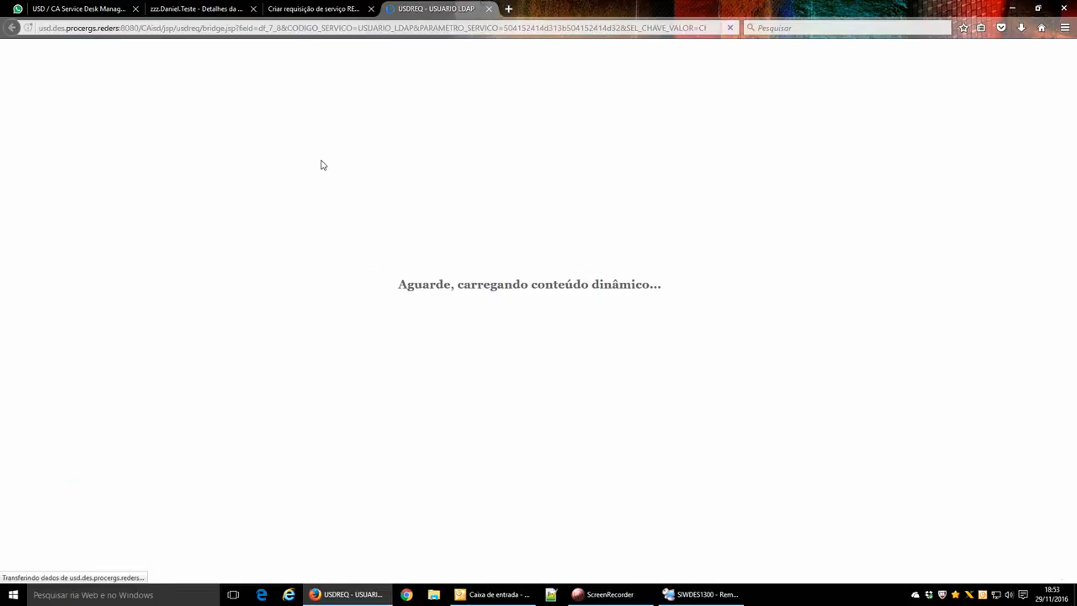
click(221, 179)
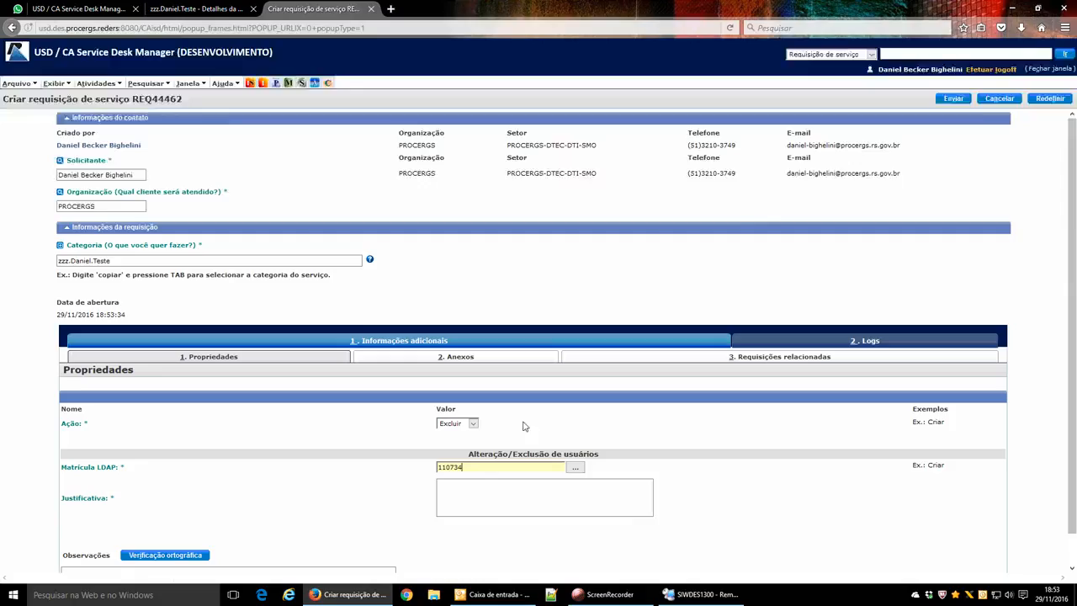
click(477, 493)
text(sssss)
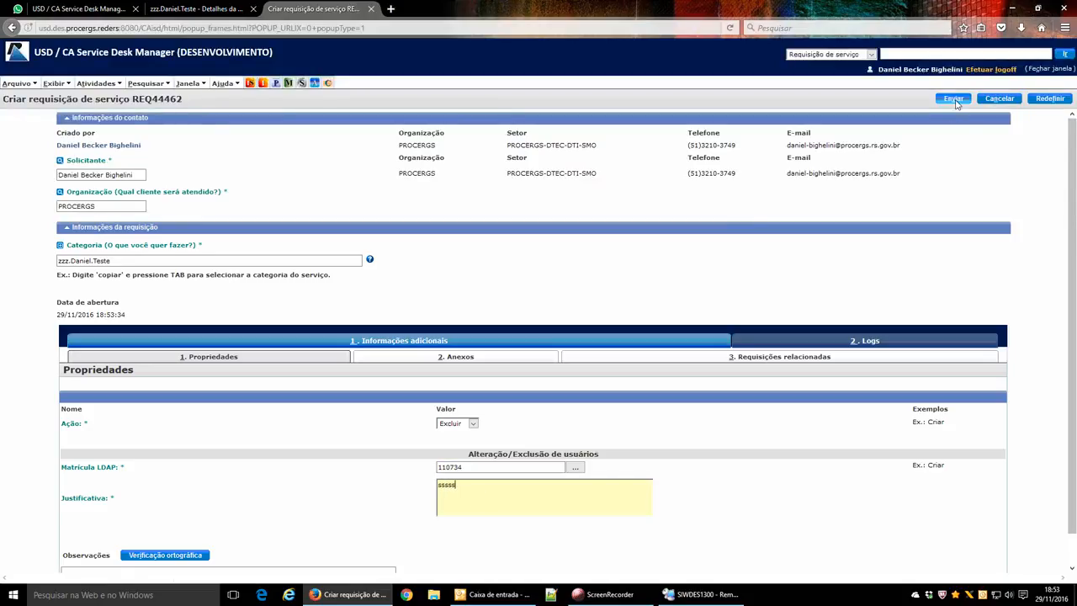
click(954, 98)
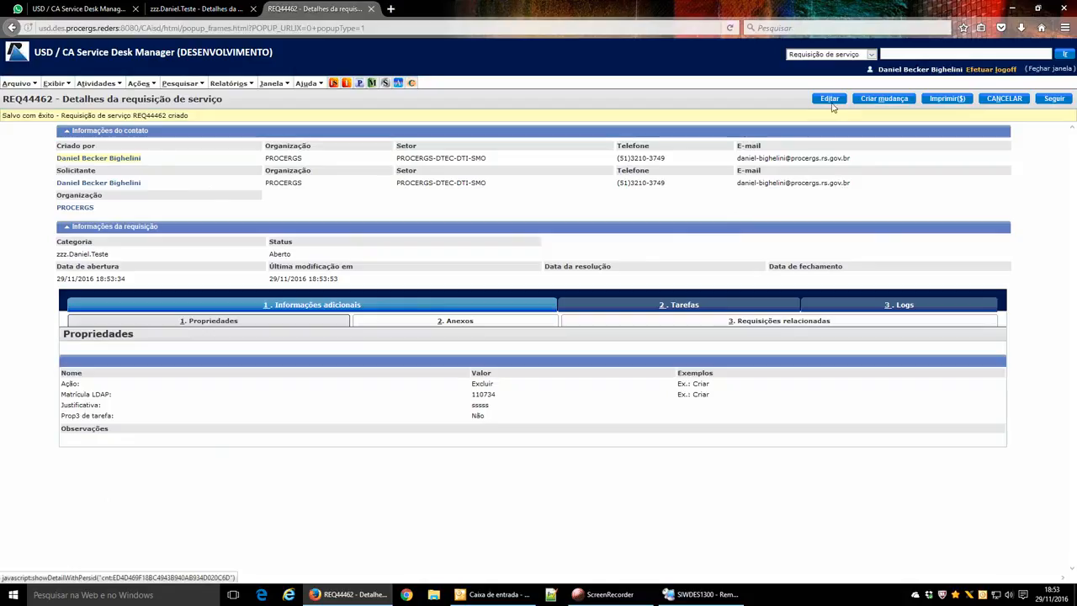
Cancel the REQ44462 edit back to read-only details and select the request number REQ44462.
click(831, 101)
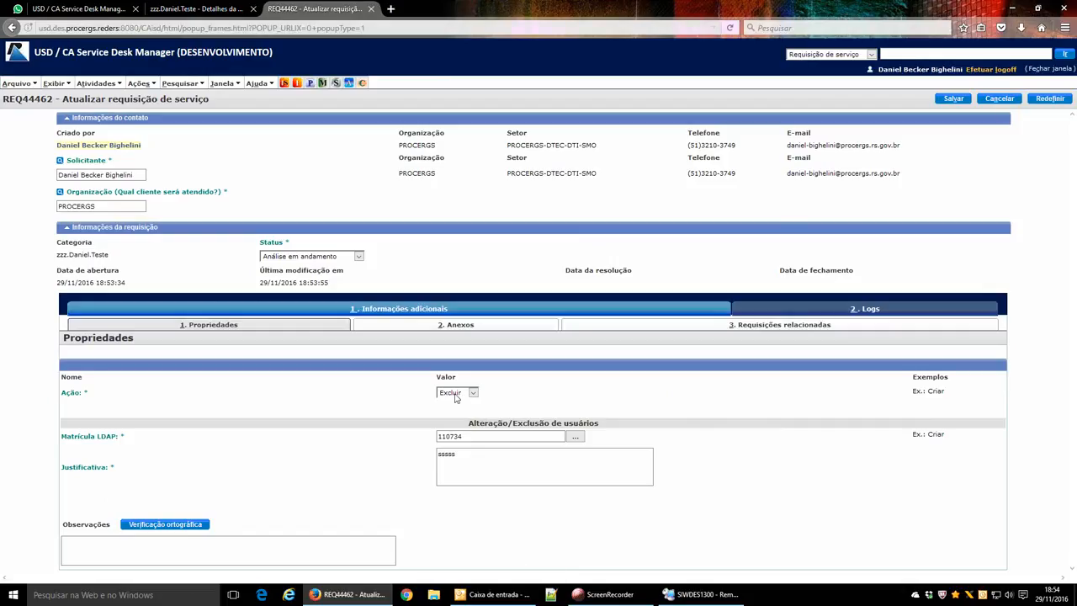
click(244, 7)
click(93, 8)
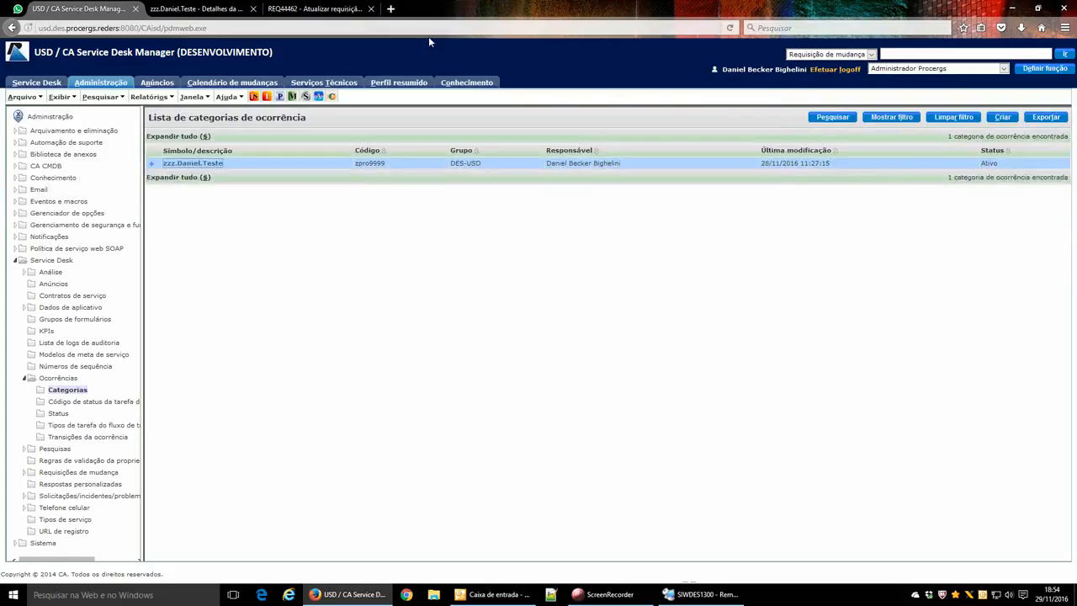
click(315, 8)
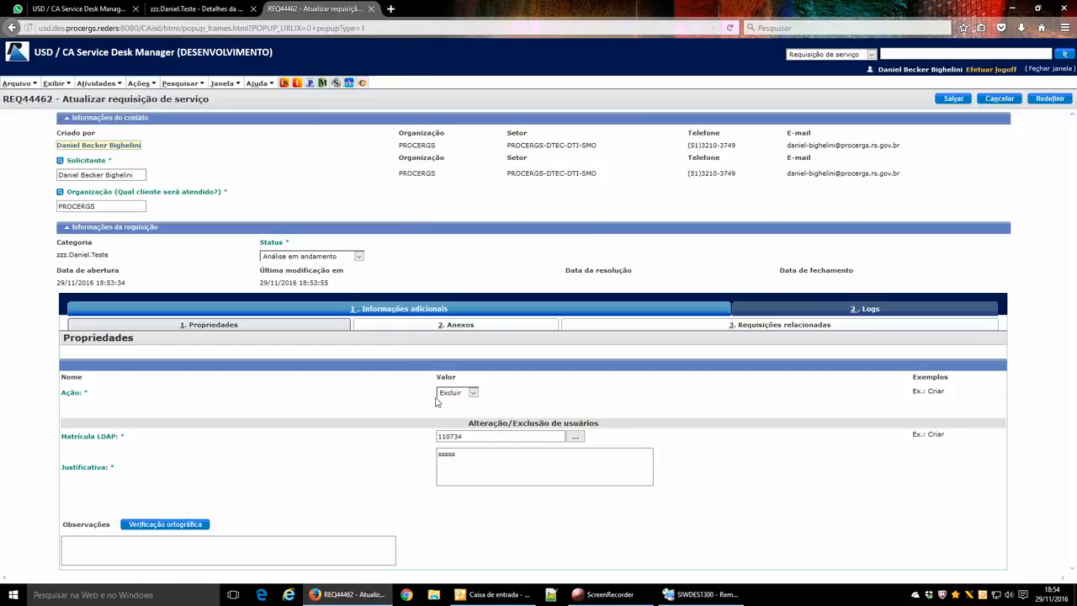
click(998, 99)
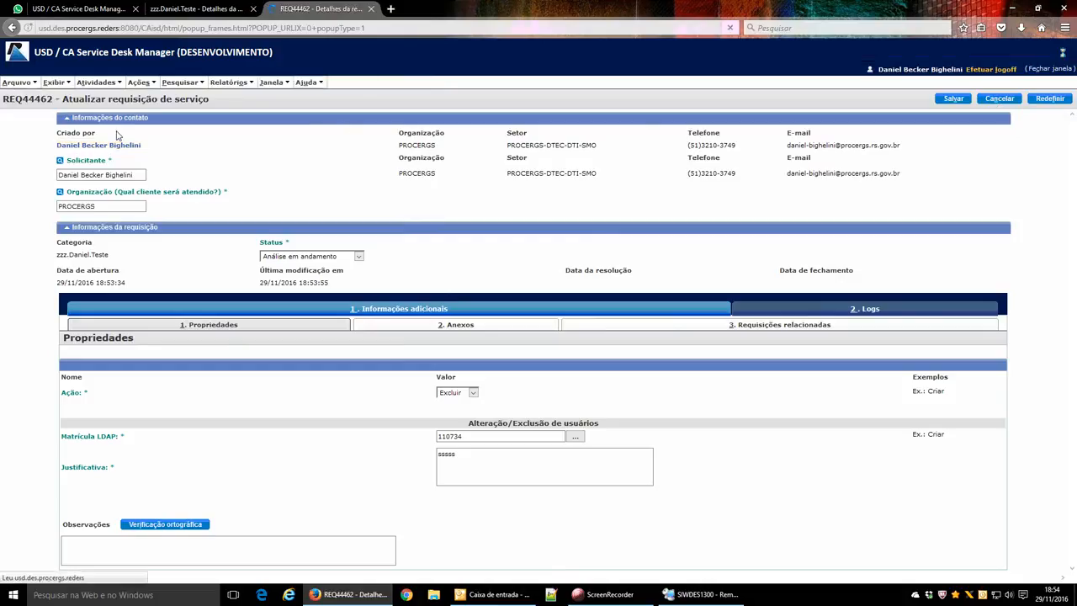
double_click(38, 102)
key(ctrl+c)
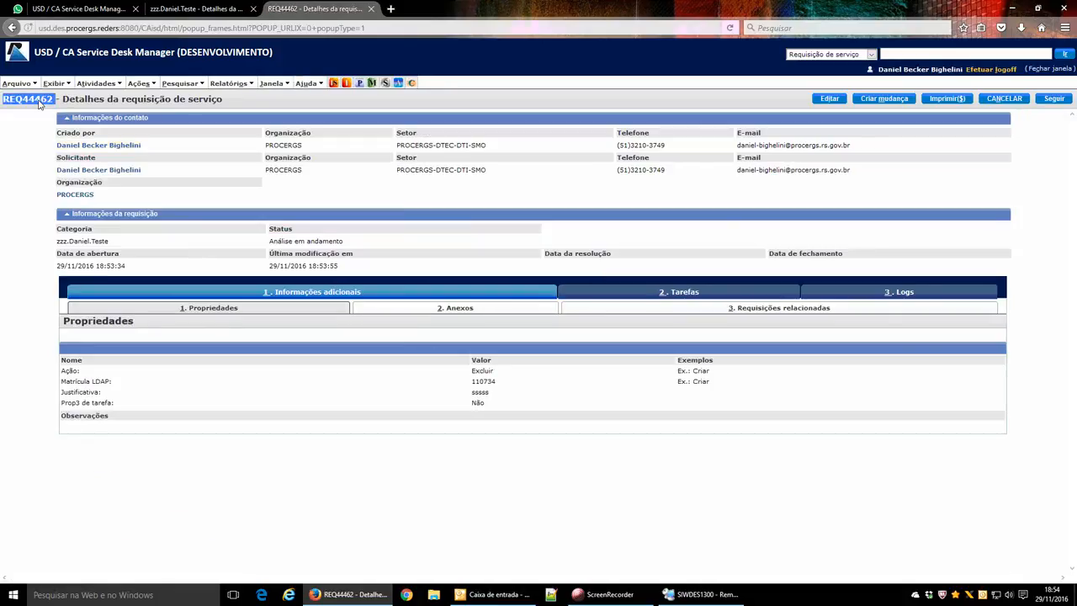
On the categories tab, switch the role to Atendimento.
key(ctrl+shift+Tab)
key(ctrl+shift+Tab)
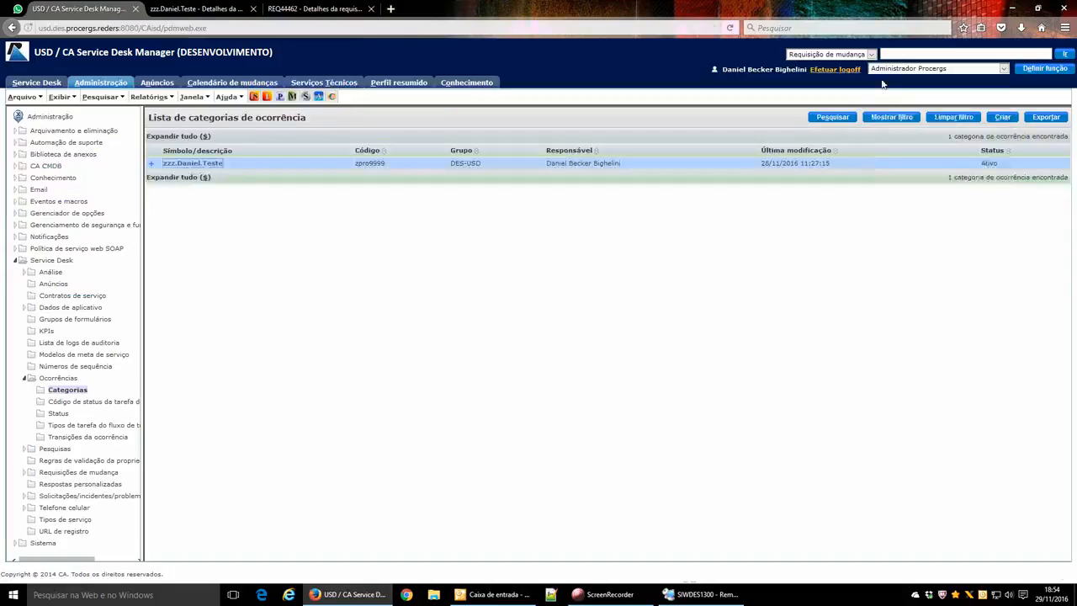
click(896, 70)
click(892, 96)
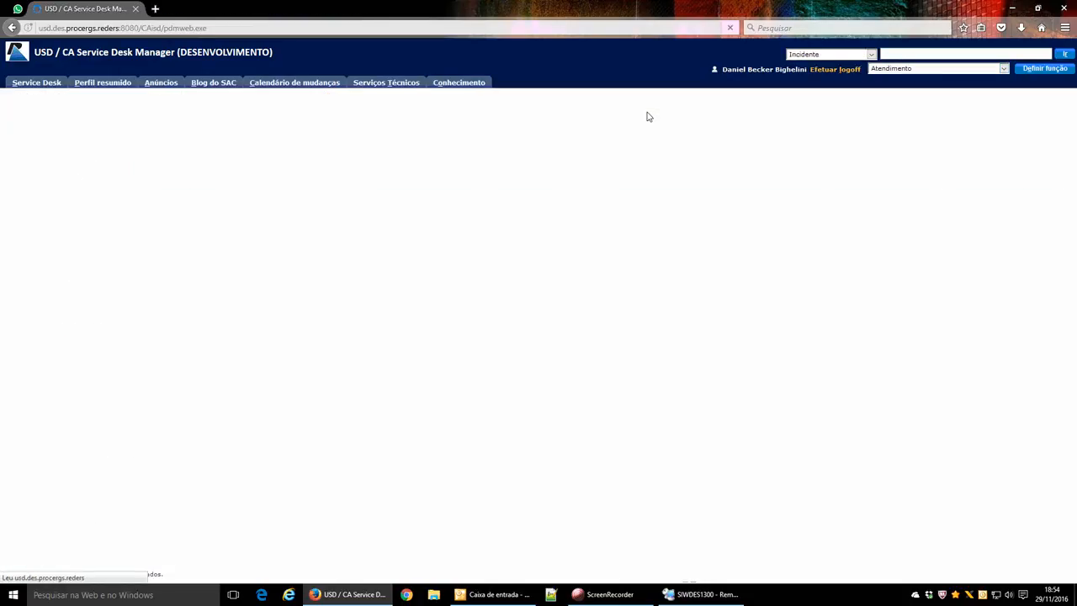
Search for service request REQ44462 as Atendimento, cancel its edit, and close the request page.
click(842, 54)
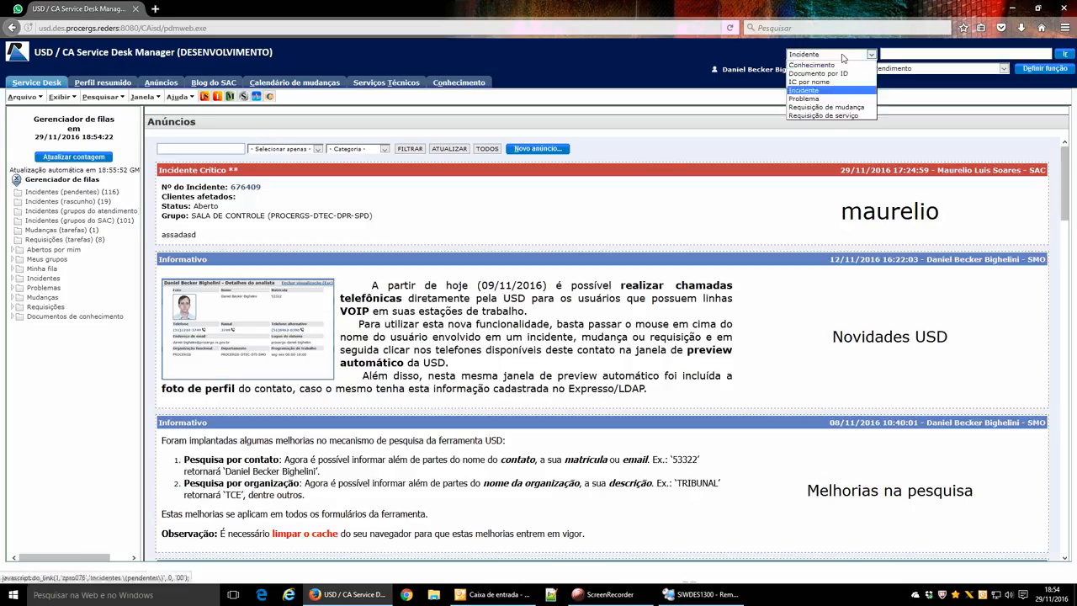
click(841, 115)
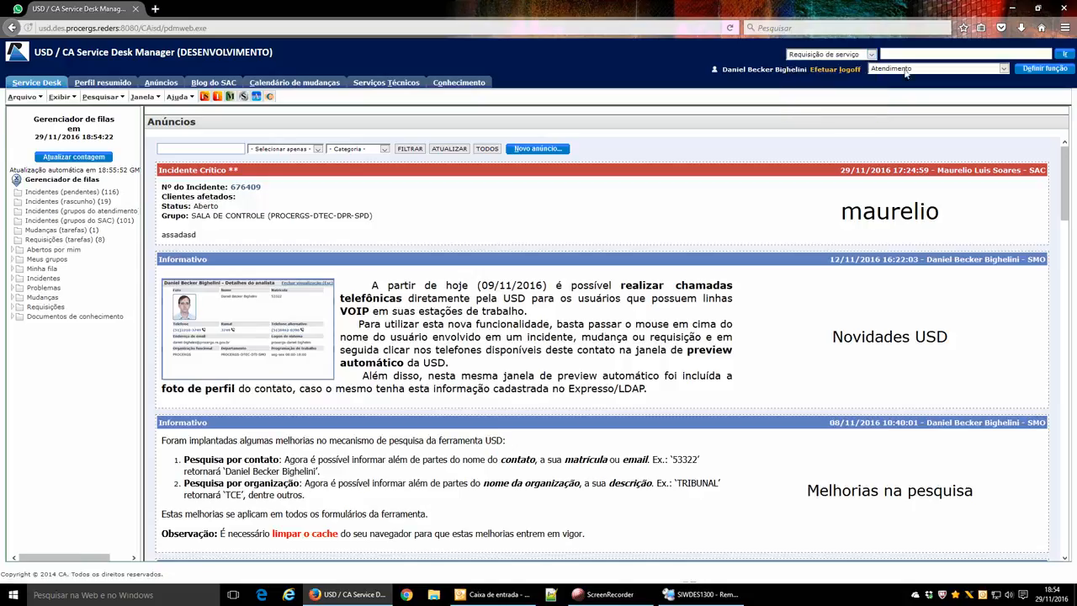
click(903, 57)
key(ctrl+v)
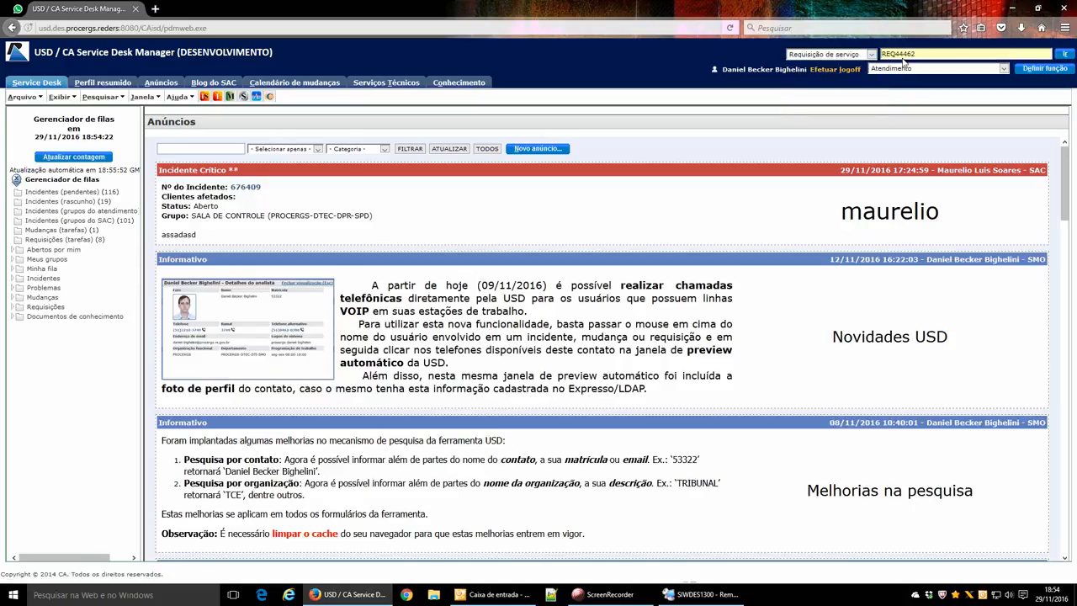
key(Return)
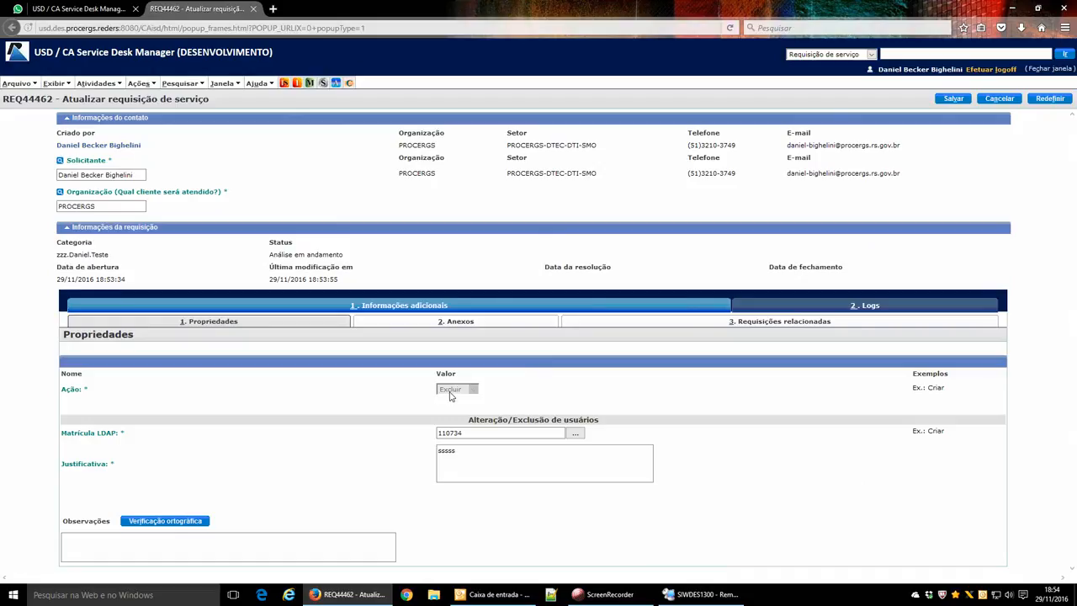
click(1000, 98)
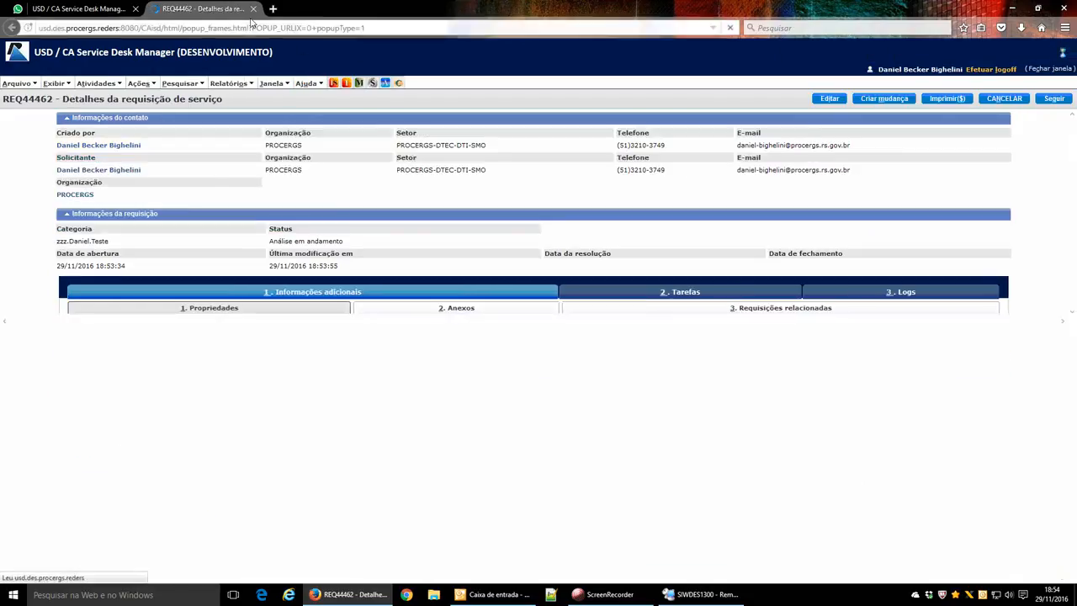
click(253, 9)
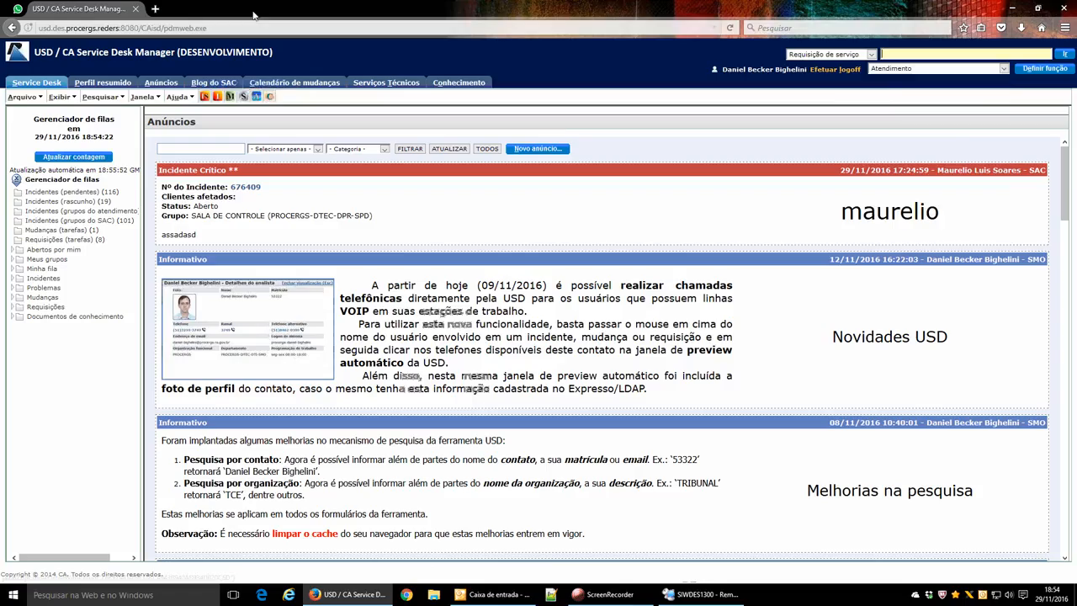
Switch to Administrador Procergs, reopen REQ44462, review its Propriedades, then bring up the remote desktop.
click(901, 69)
click(908, 79)
click(1045, 68)
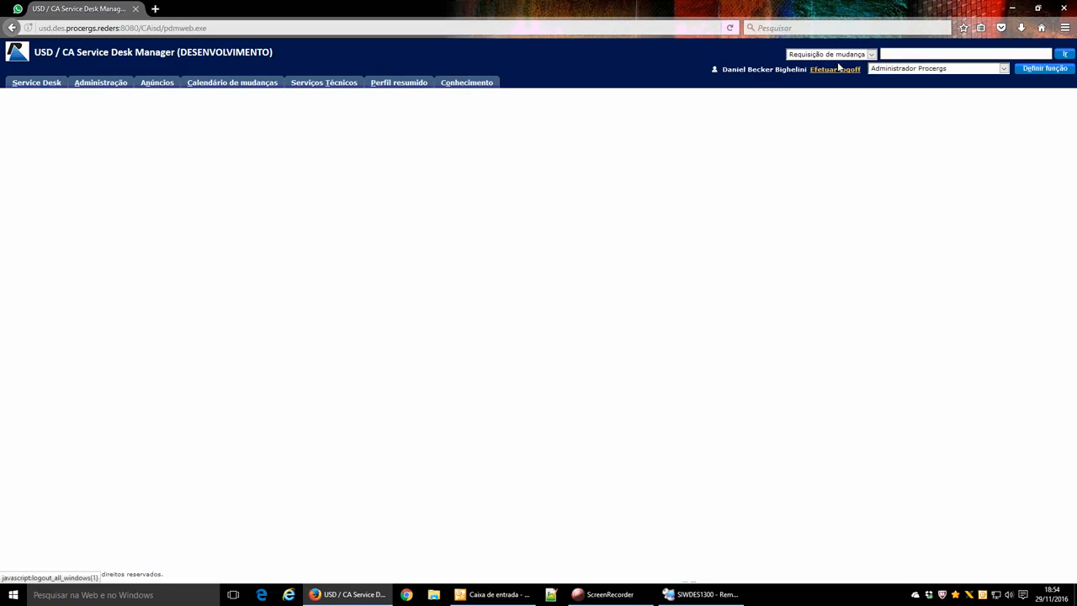
click(854, 55)
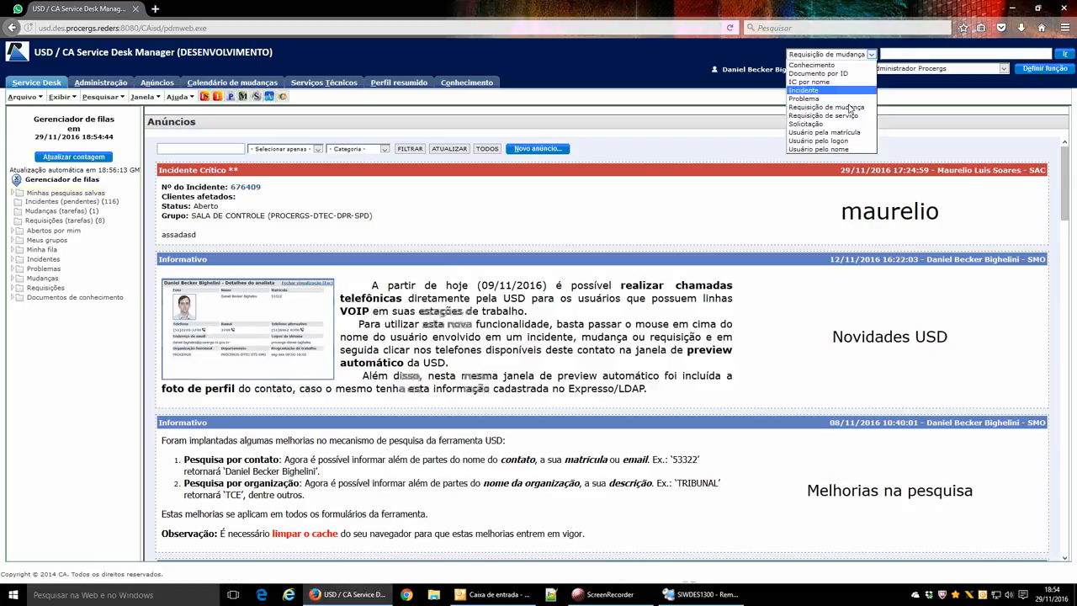
click(850, 115)
key(ctrl+v)
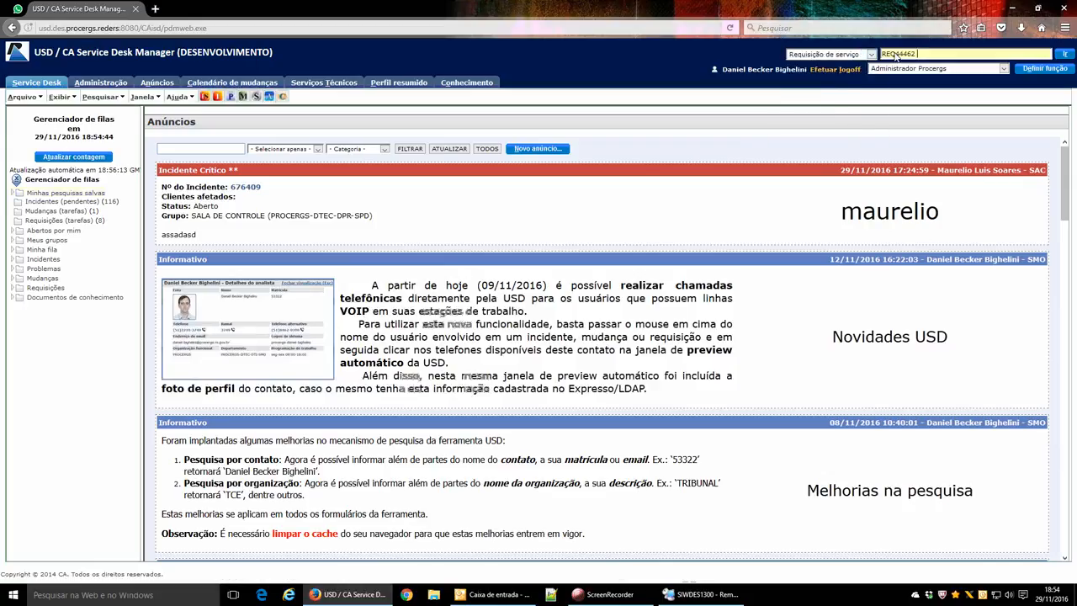
key(Return)
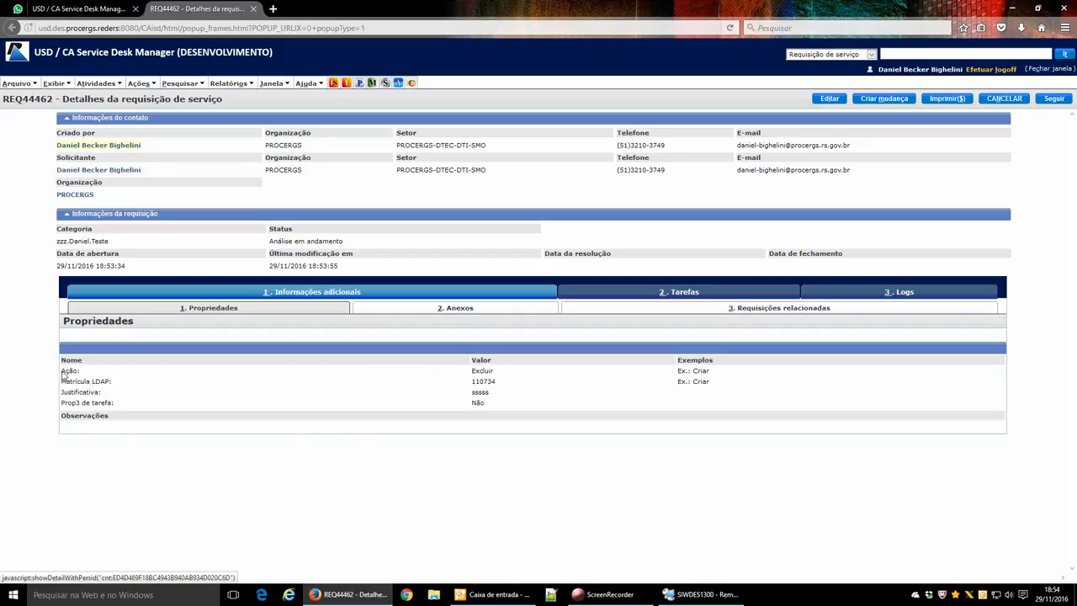
drag(63, 373, 497, 404)
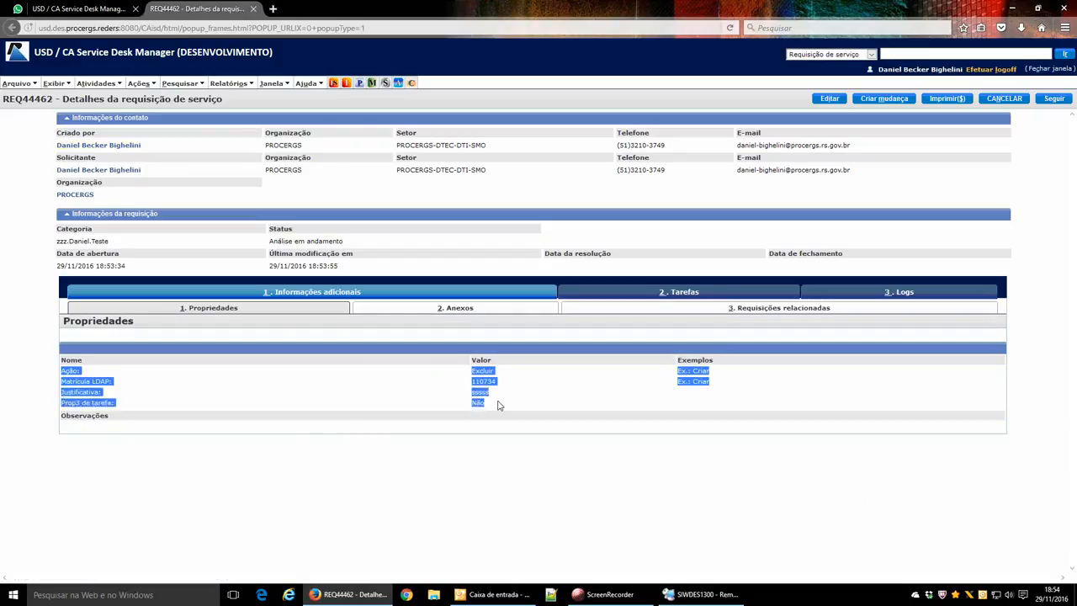
click(498, 405)
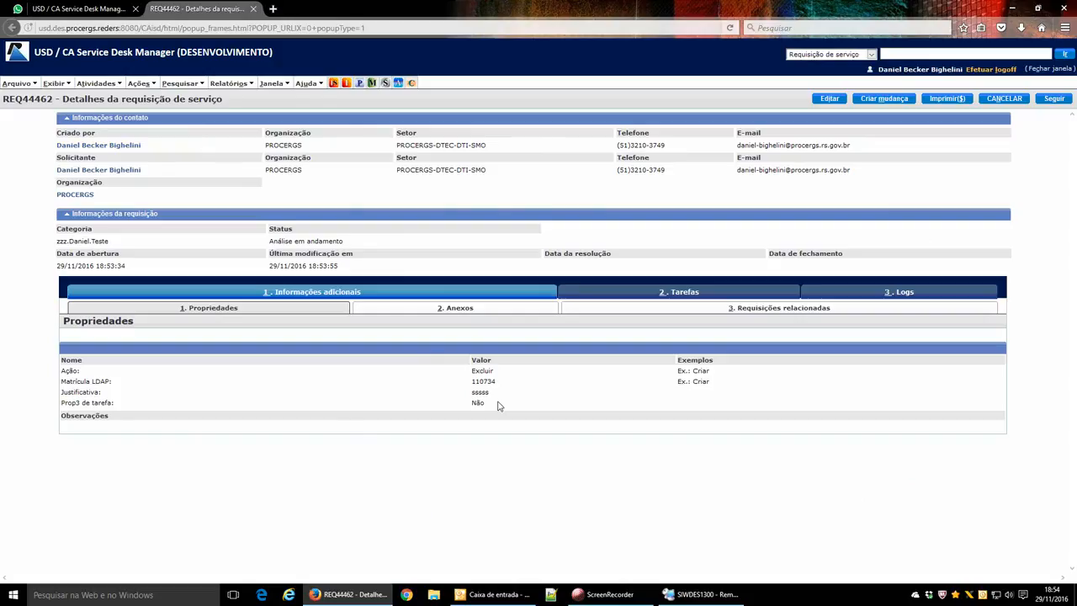
click(683, 596)
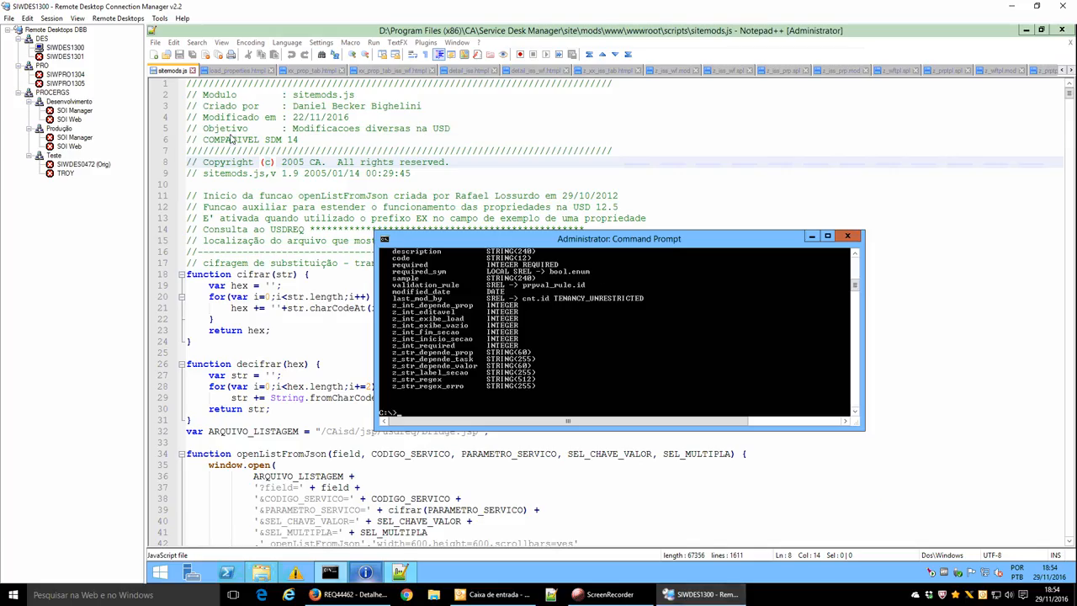
Bring sitemods.js forward in Notepad++ and look over the cifrar function.
click(230, 139)
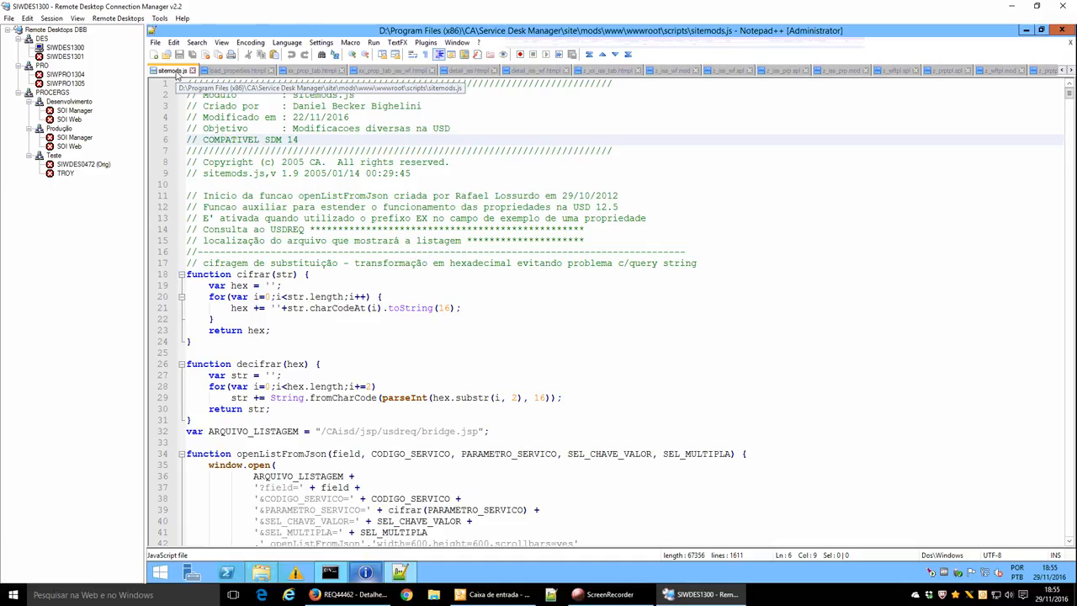
click(576, 335)
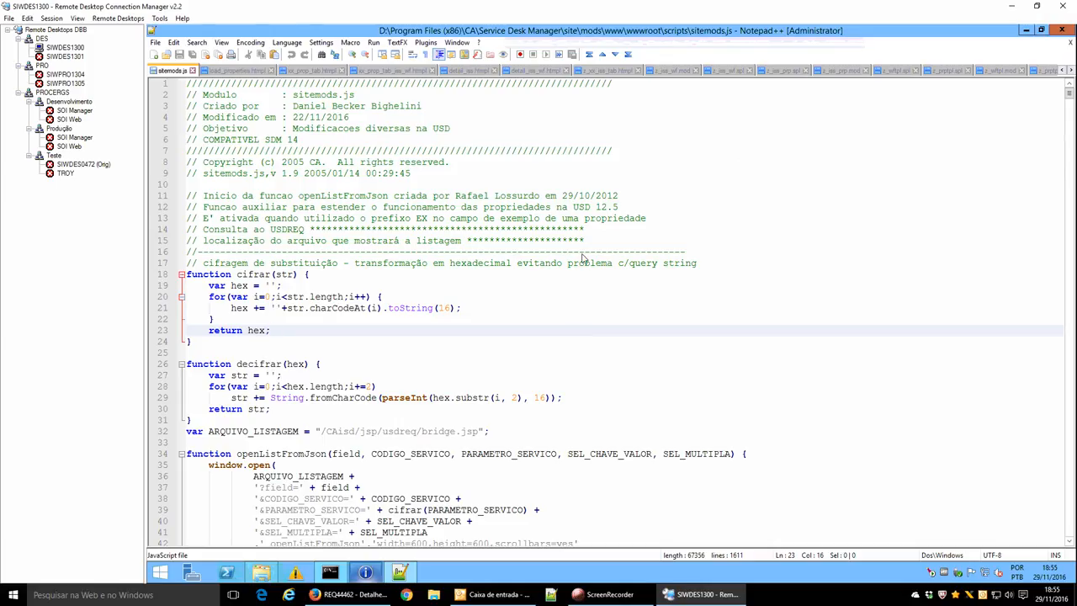
click(266, 308)
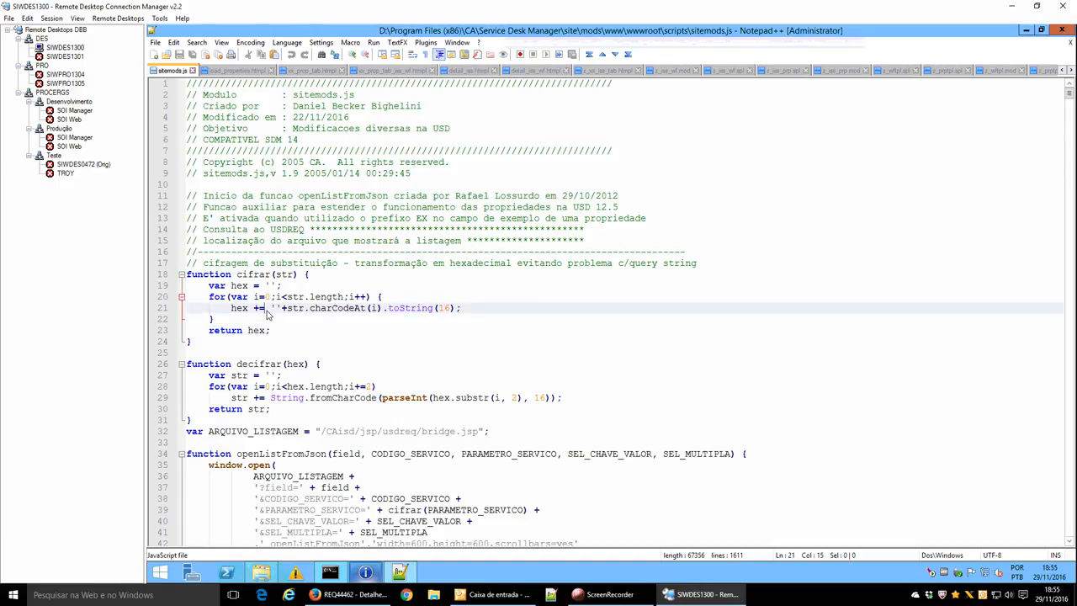
Search for 'detailwrite' and select detailWriteProperty's parameter list on line 674.
key(ctrl+f)
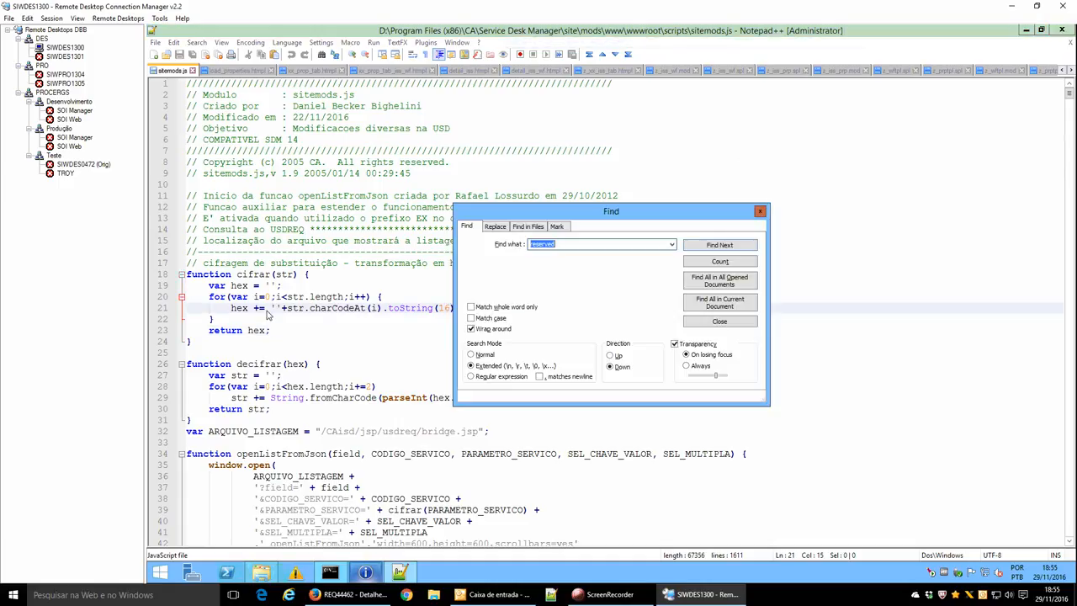
text(detailwrite)
key(Return)
key(Escape)
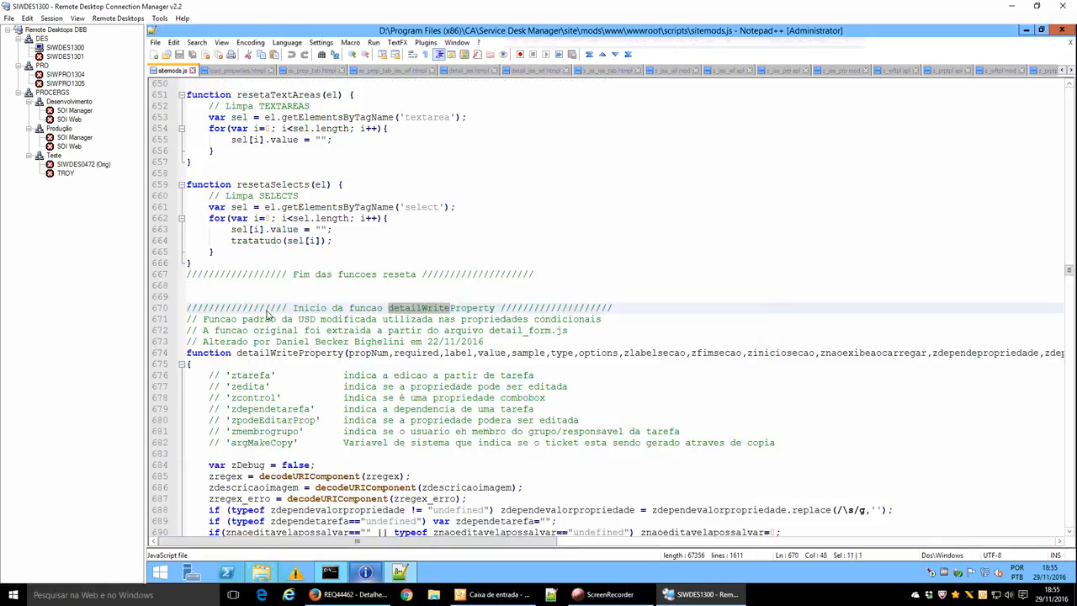
key(Down)
key(Down)
key(Down)
key(Down)
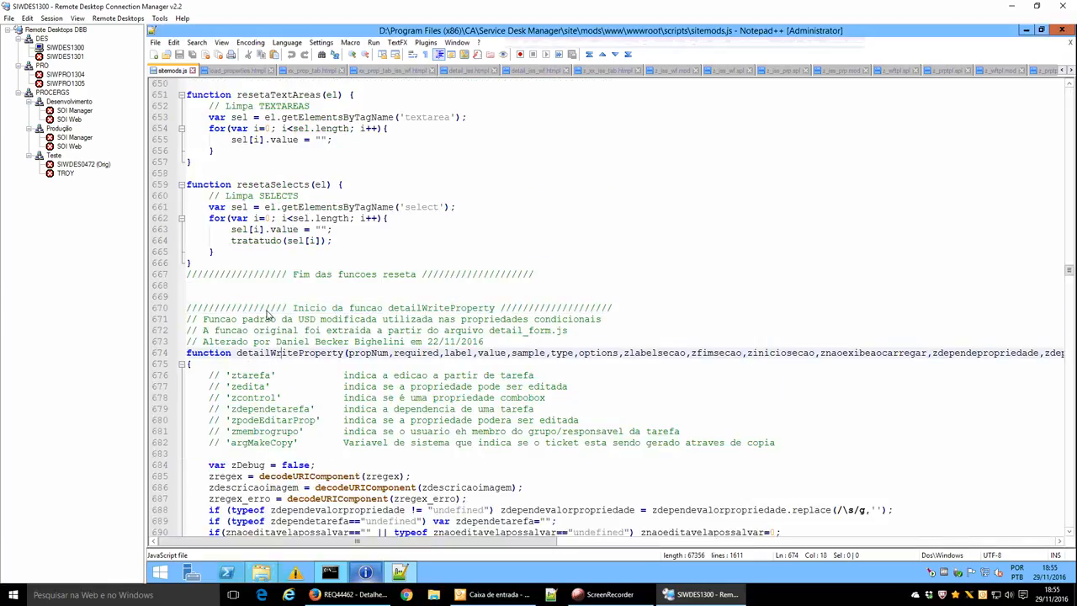
key(Right)
key(Right)
key(Right)
key(Right)
key(Right)
key(Right)
key(Right)
key(Right)
key(Right)
key(Right)
key(shift+Left)
key(shift+Left)
key(shift+Left)
key(shift+Left)
key(shift+Left)
key(shift+Left)
key(shift+Left)
key(shift+Left)
key(shift+Left)
key(shift+Left)
key(shift+Left)
key(shift+Left)
key(shift+Left)
key(shift+Left)
key(shift+Left)
key(shift+Left)
key(shift+Left)
key(shift+Left)
key(shift+Left)
key(shift+Left)
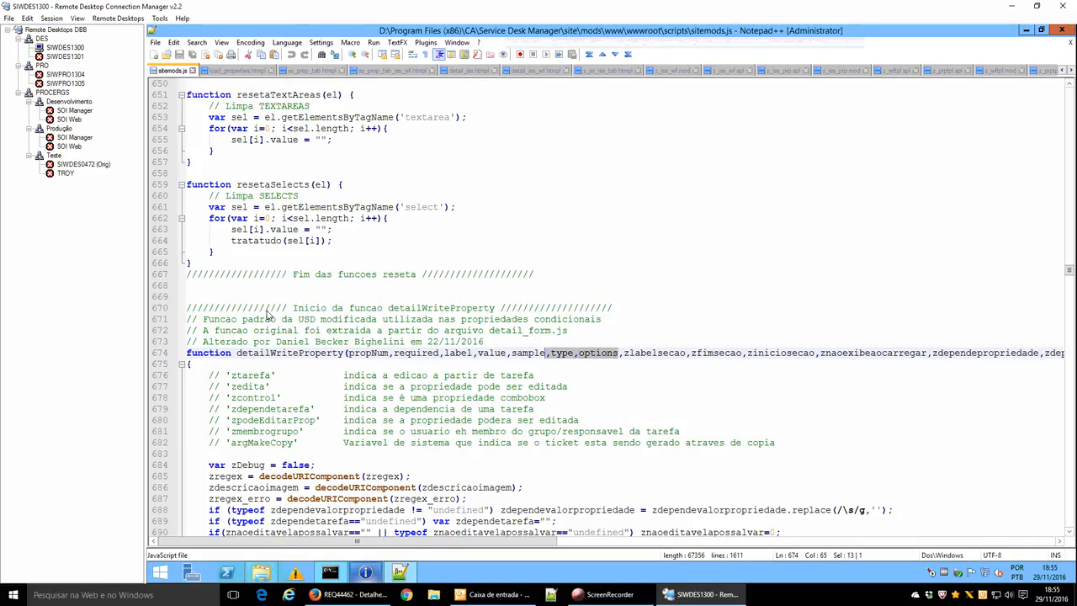
key(shift+Left)
key(shift+Left)
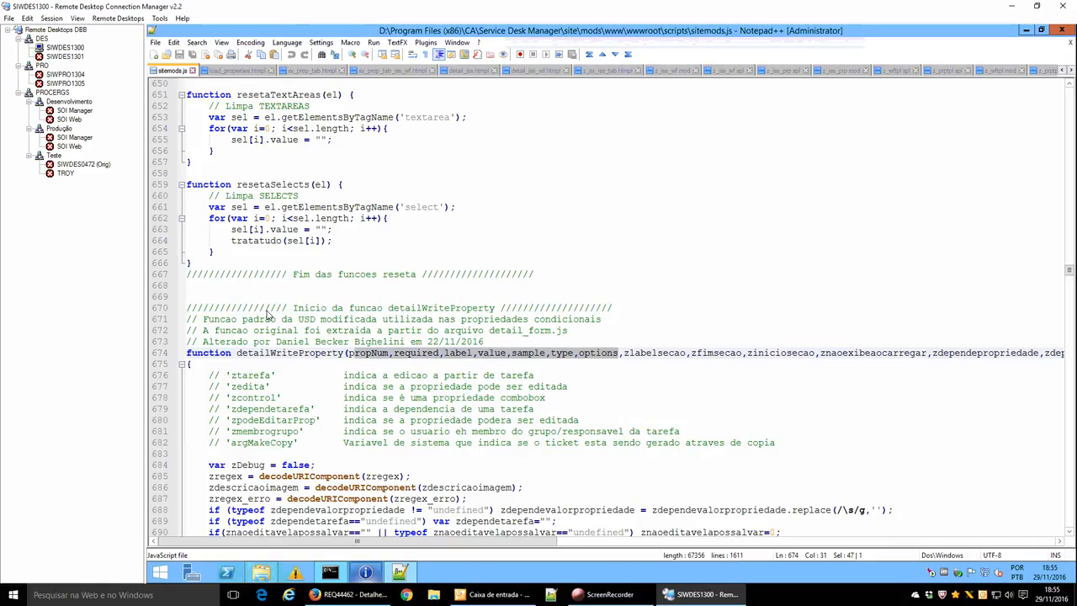
key(shift+Left)
Read through detailWriteProperty's Modo REQUISICAO and Modo TAREFA branches in sitemods.js.
drag(530, 540, 329, 538)
click(318, 487)
key(Down)
key(Down)
key(Down)
key(Down)
key(Down)
key(Down)
key(Down)
key(Down)
key(Down)
key(Down)
key(Down)
key(Down)
key(Down)
key(Down)
key(Down)
key(Down)
key(Down)
key(Down)
key(Down)
key(Down)
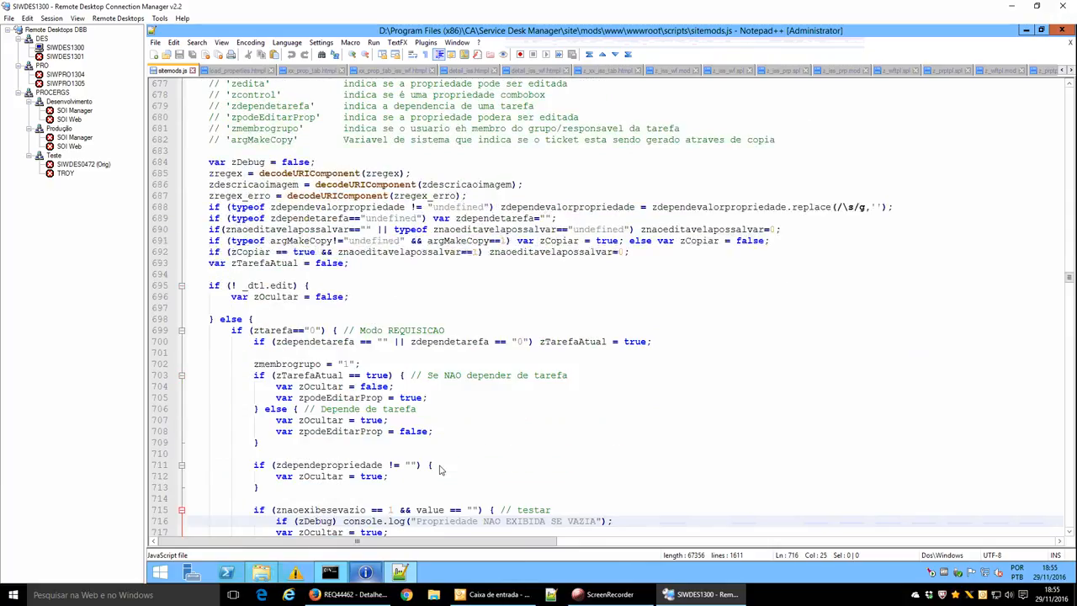
key(Down)
key(Down)
key(Down)
key(Down)
key(Down)
key(Down)
key(Down)
key(Down)
key(Down)
key(Down)
key(Down)
key(Down)
key(Down)
key(Down)
key(Down)
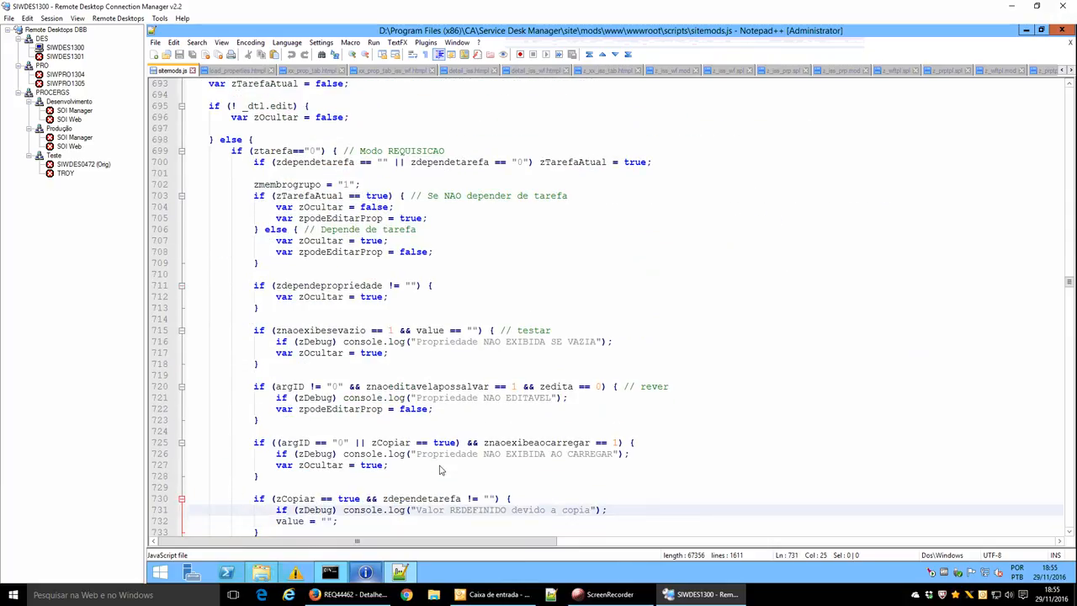
key(Up)
key(Up)
key(Up)
key(Up)
key(Up)
key(Up)
key(Up)
key(Up)
key(Up)
key(Up)
key(Up)
key(Up)
key(Up)
key(Up)
key(Up)
key(Up)
key(Up)
key(Up)
key(Up)
key(Up)
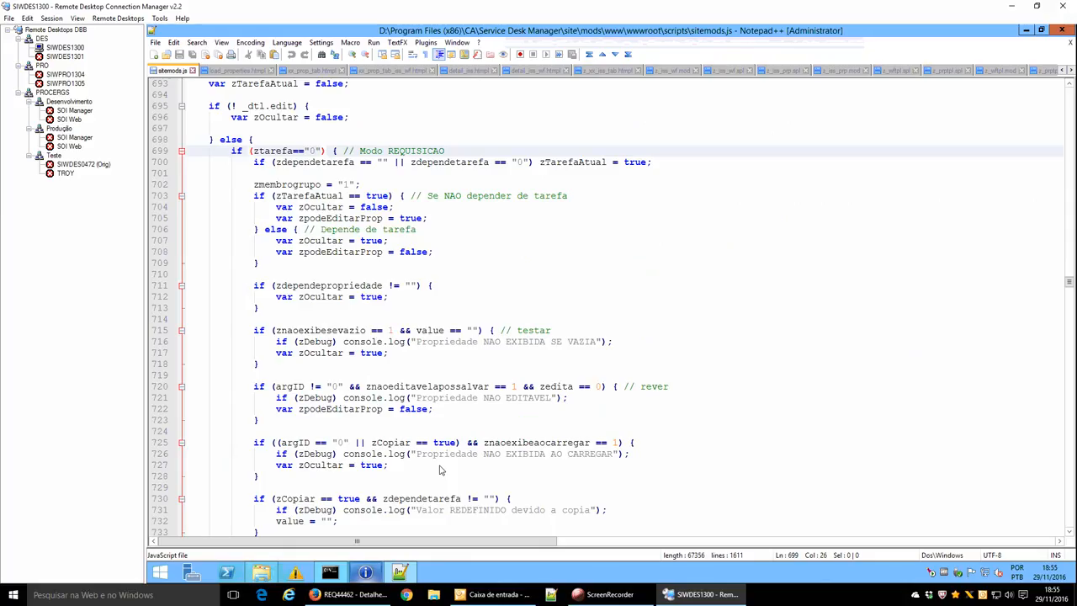
key(Down)
key(Down)
key(Down)
key(Down)
key(Down)
key(Down)
key(Down)
key(Down)
key(Down)
key(Down)
key(Down)
key(Down)
key(Down)
key(Down)
key(Down)
key(Down)
key(Down)
key(Down)
key(Down)
key(Down)
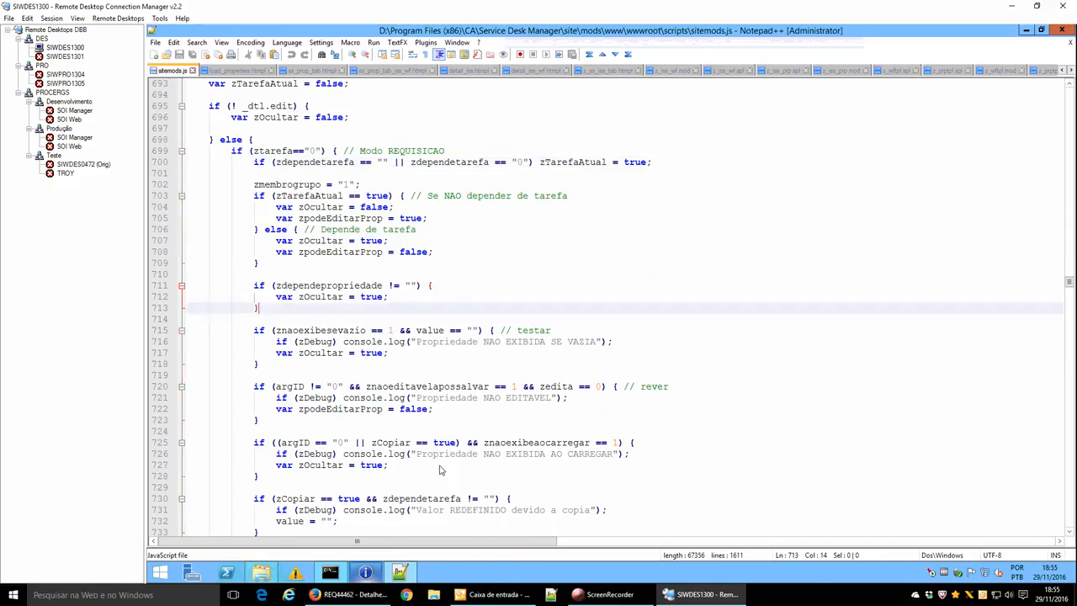
key(Down)
key(Down)
key(Down)
key(Down)
key(Down)
key(Down)
key(Down)
key(Down)
key(Down)
key(Down)
key(Up)
key(Up)
key(Up)
key(Up)
key(Up)
key(Up)
key(Up)
key(Up)
key(Up)
key(Up)
key(Up)
key(Up)
key(Up)
key(Up)
key(Up)
key(Up)
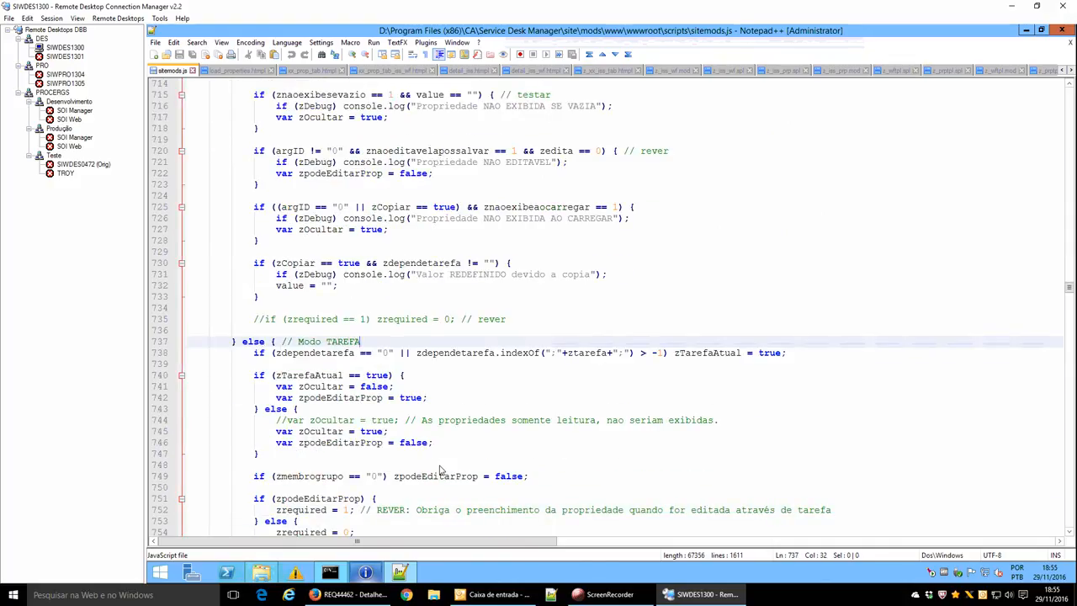
key(Down)
key(Down)
key(Down)
key(Down)
key(Down)
key(Down)
key(Down)
key(Down)
key(Down)
key(Down)
key(Down)
key(Down)
key(Down)
key(Down)
key(Down)
key(Down)
key(Down)
key(Down)
key(Down)
key(Down)
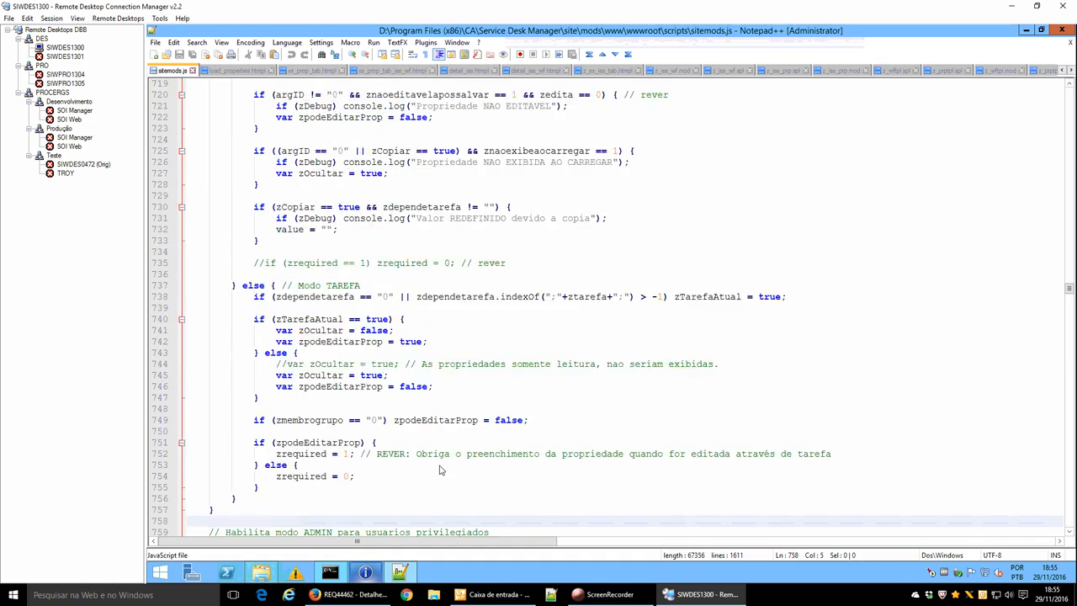
Page down past the password field code to the external data section, then open load_properties.htmpl.
key(Page_Down)
key(Page_Down)
key(Page_Down)
key(Page_Down)
key(Page_Down)
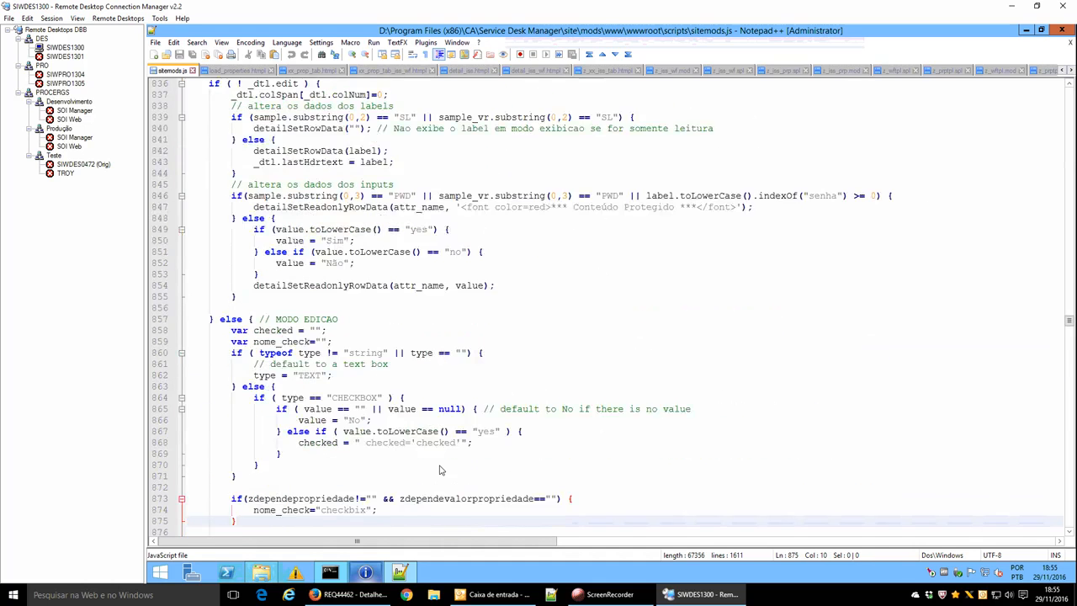
key(Page_Down)
key(Page_Down)
key(Page_Down)
key(Page_Down)
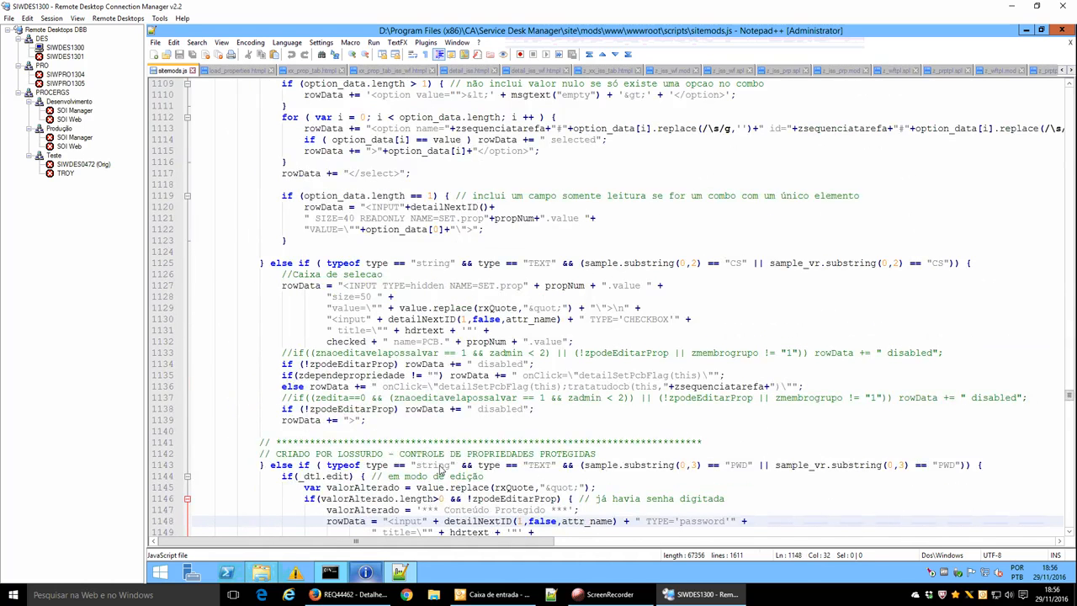
key(Page_Down)
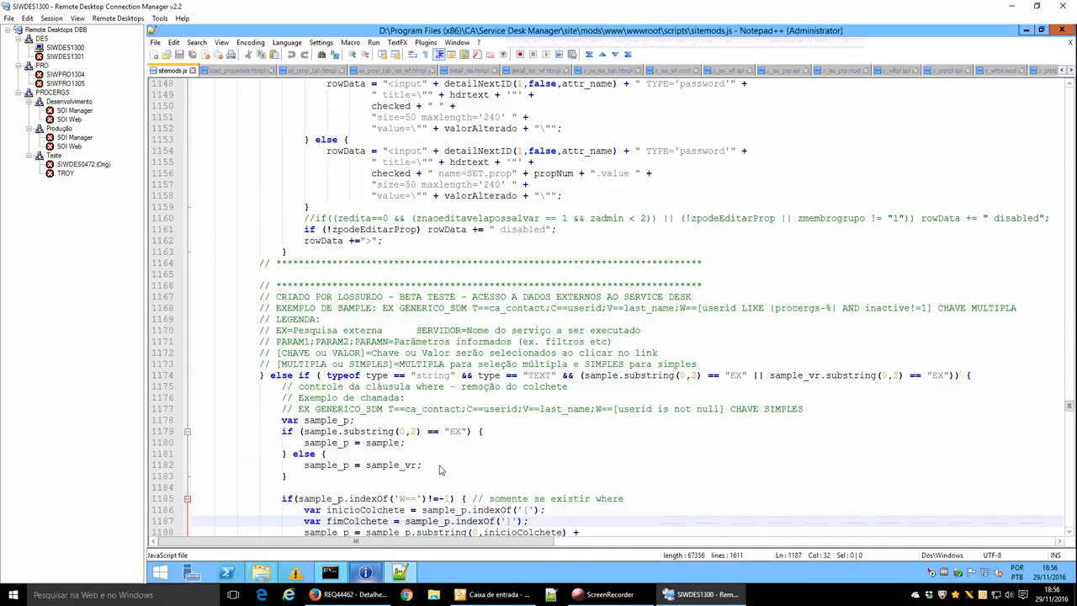
key(Page_Down)
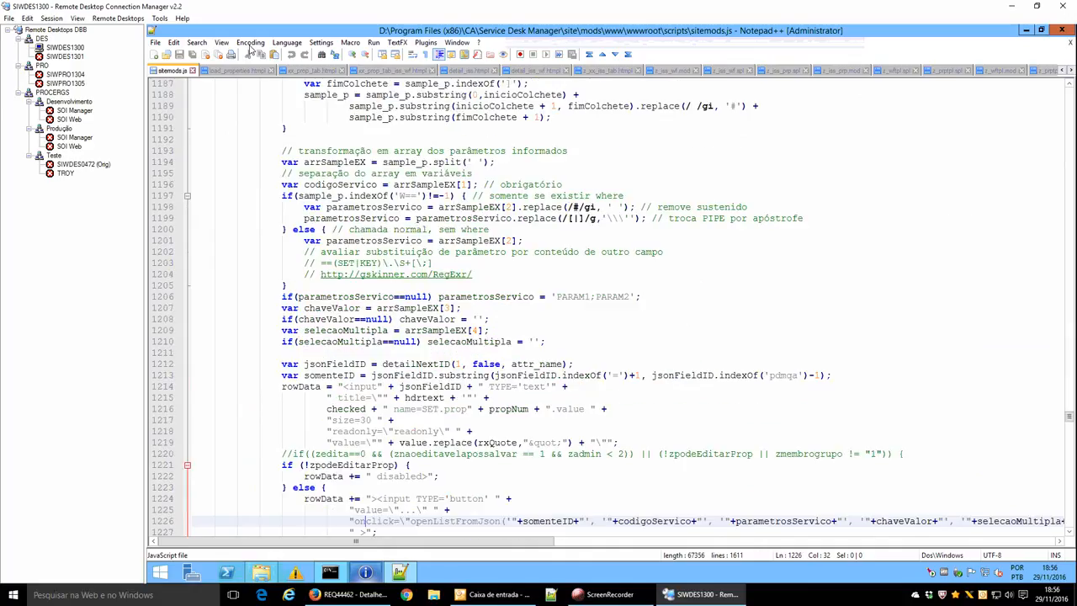
click(238, 71)
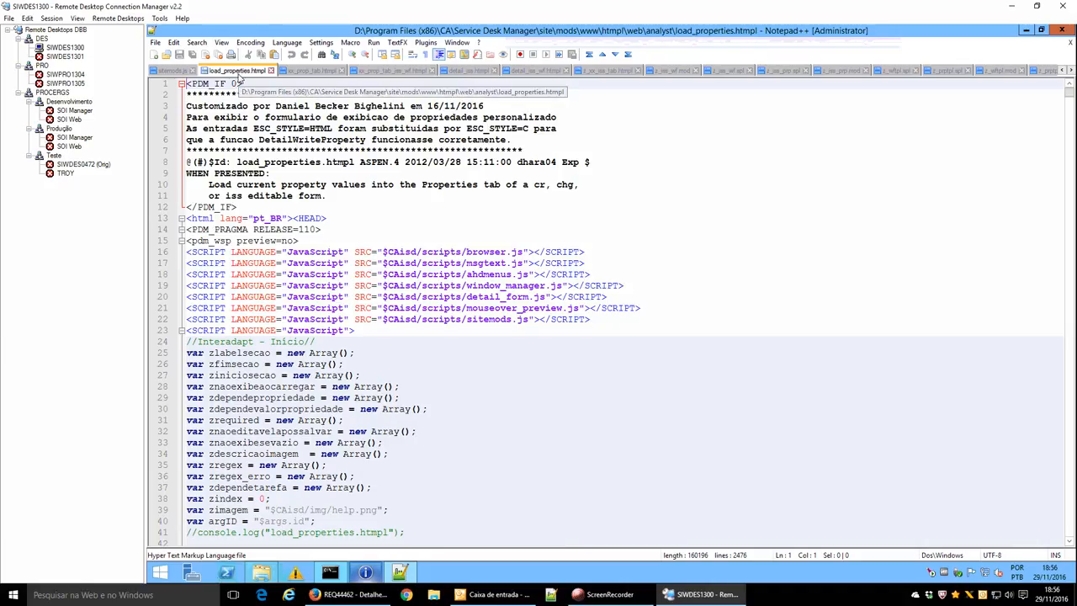
Scroll through load_properties.htmpl, noting the checkbox branch, and highlight every detailWriteProperty call.
click(344, 253)
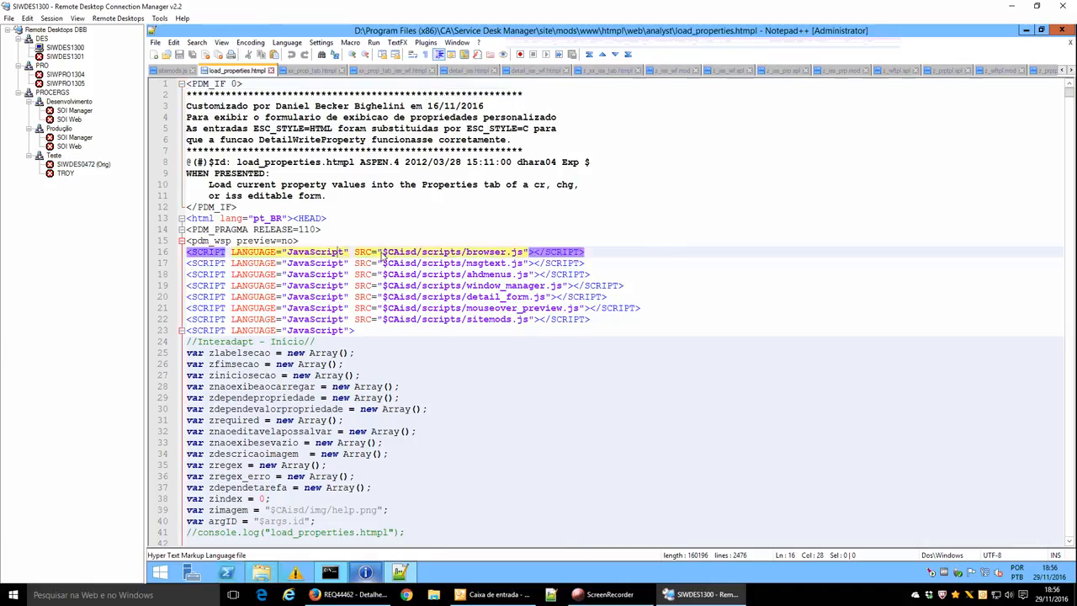
scroll(383, 257, down, 10)
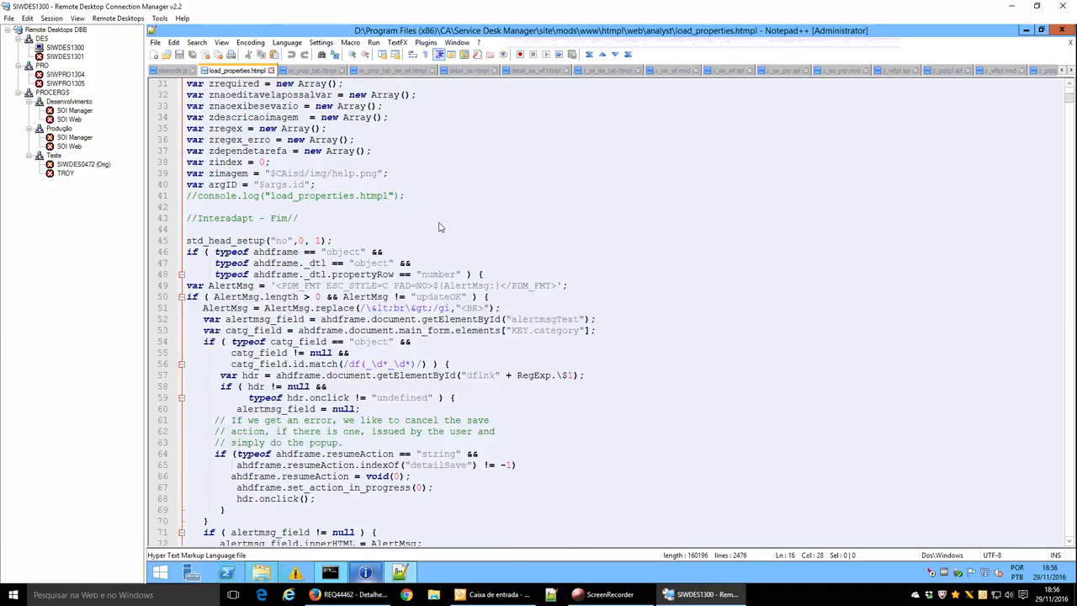
scroll(438, 228, down, 8)
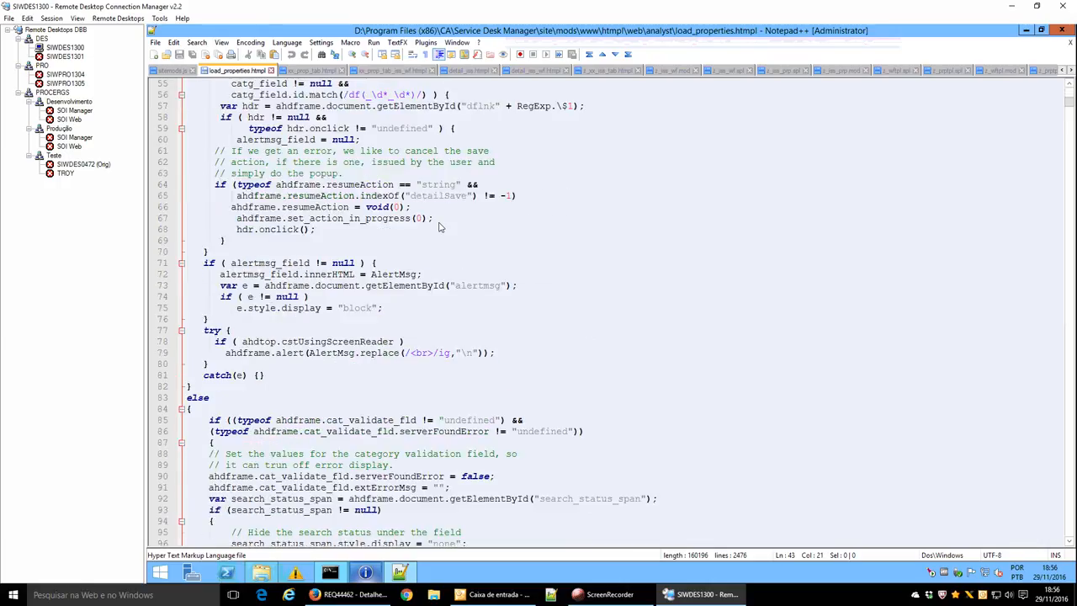
scroll(391, 278, down, 20)
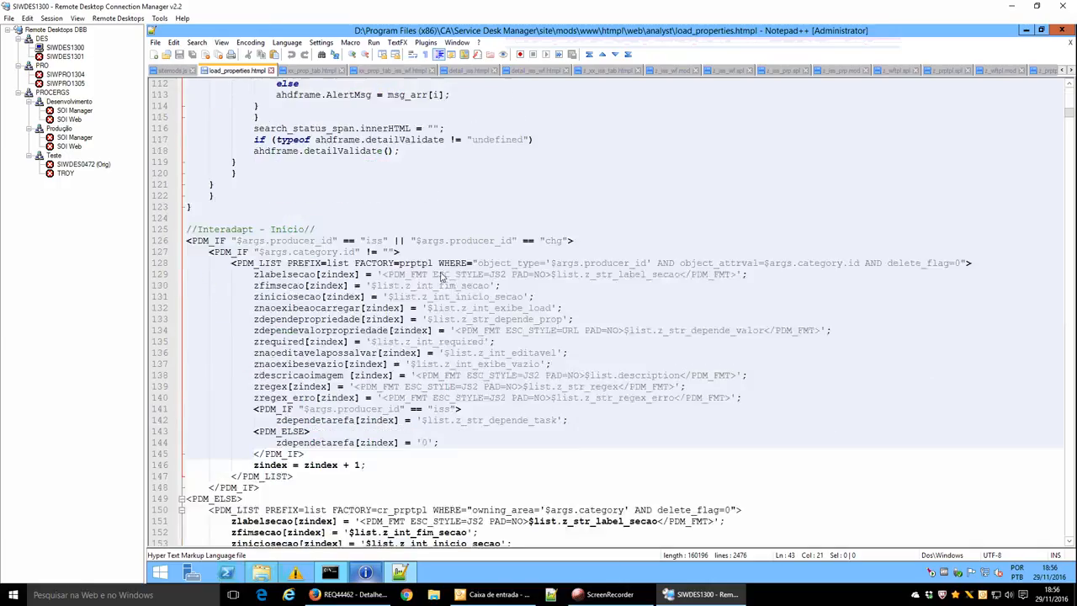
scroll(356, 322, down, 12)
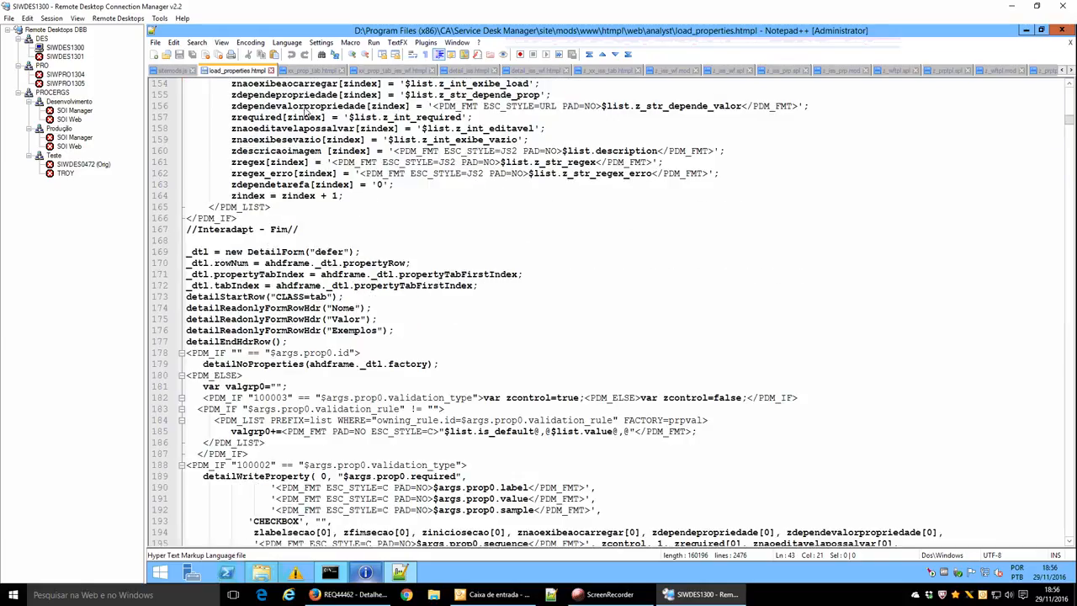
click(380, 222)
click(465, 465)
scroll(492, 473, down, 4)
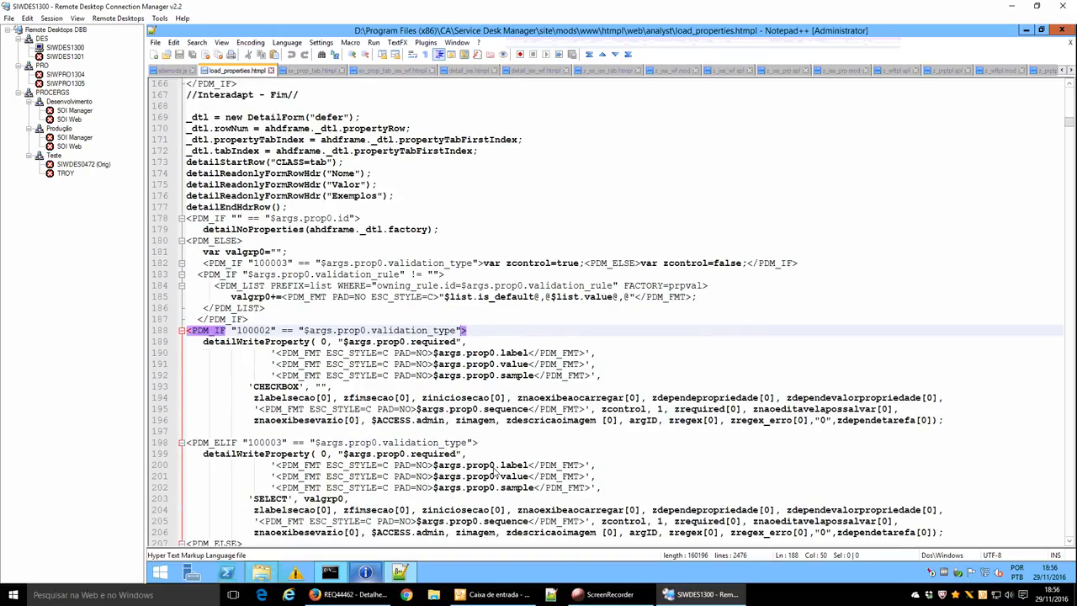
double_click(273, 343)
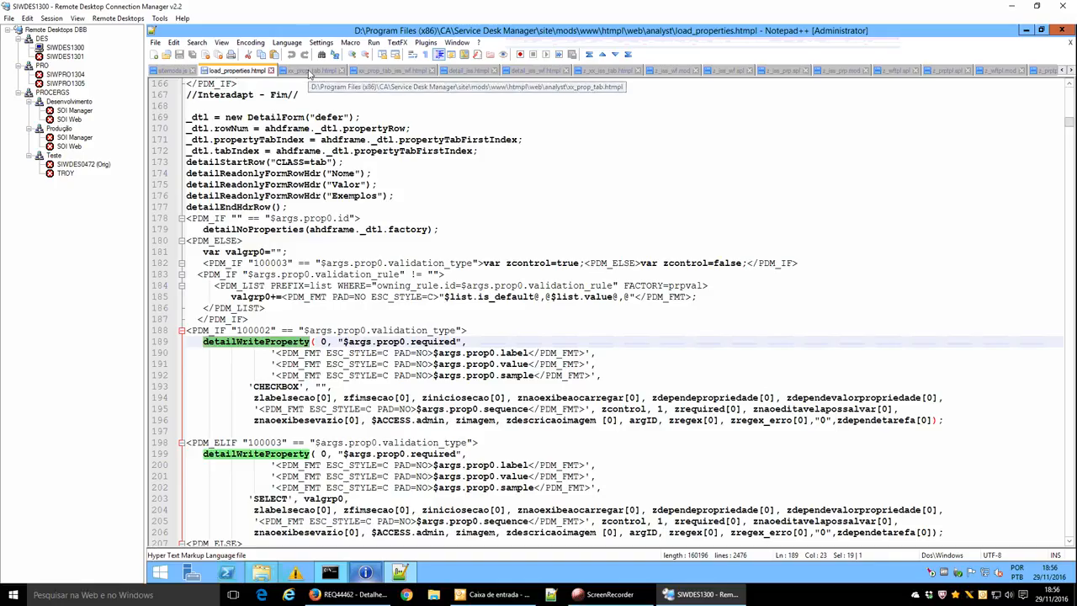
Review xx_prop_tab.htmpl and xx_prop_tab_iss_wf.htmpl, then return to REQ44462 in the browser.
click(315, 74)
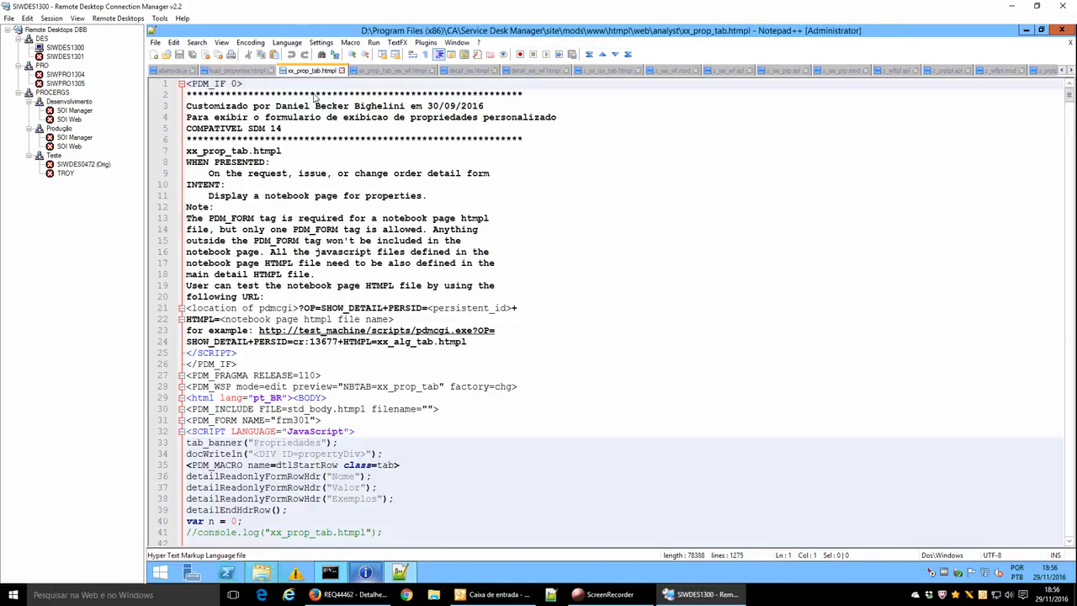
click(378, 424)
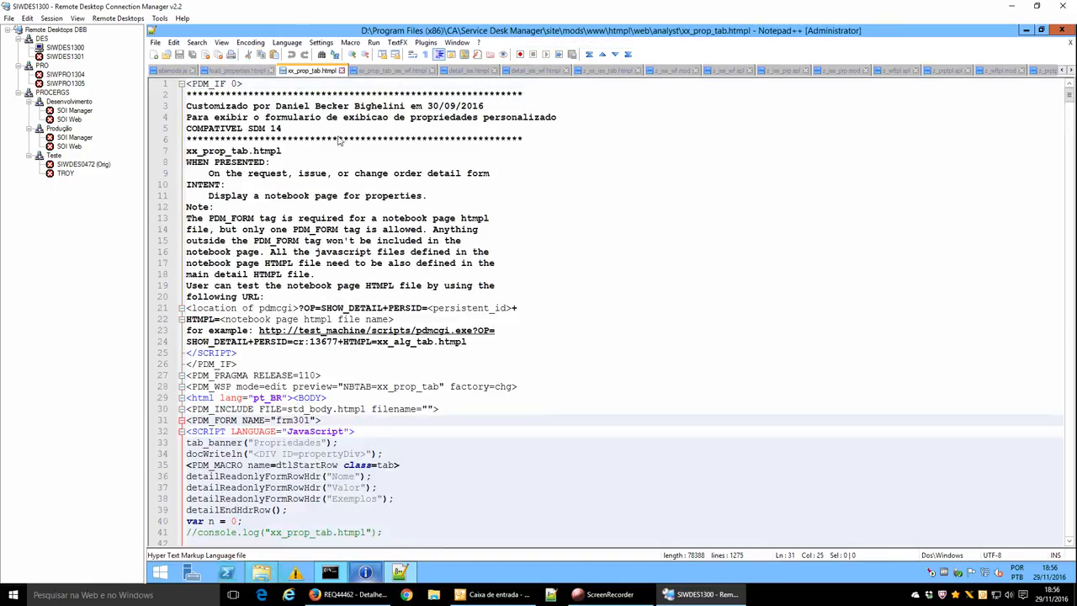
click(392, 72)
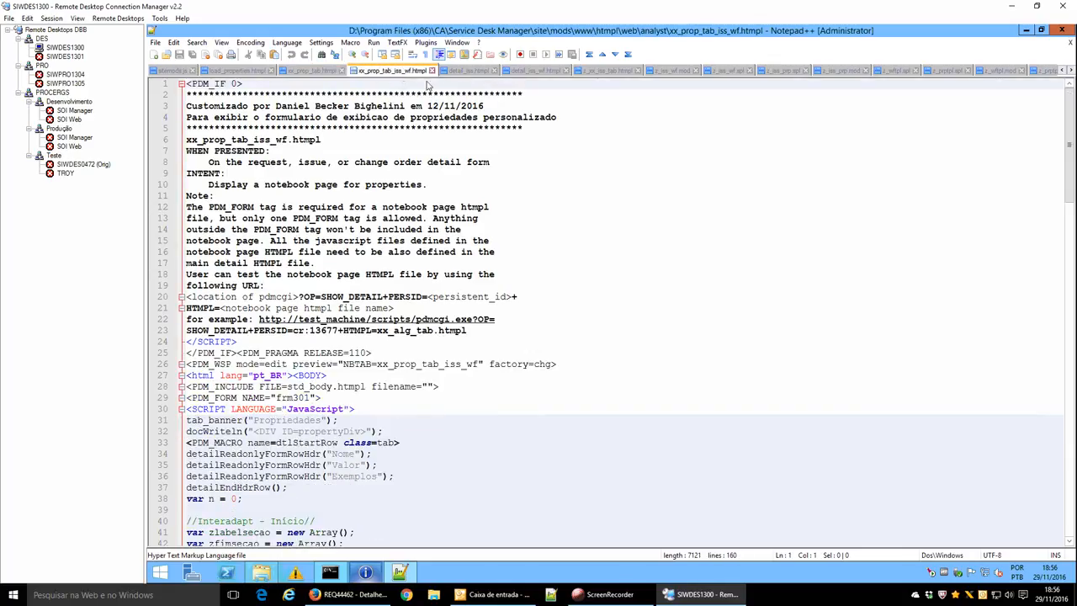
click(349, 594)
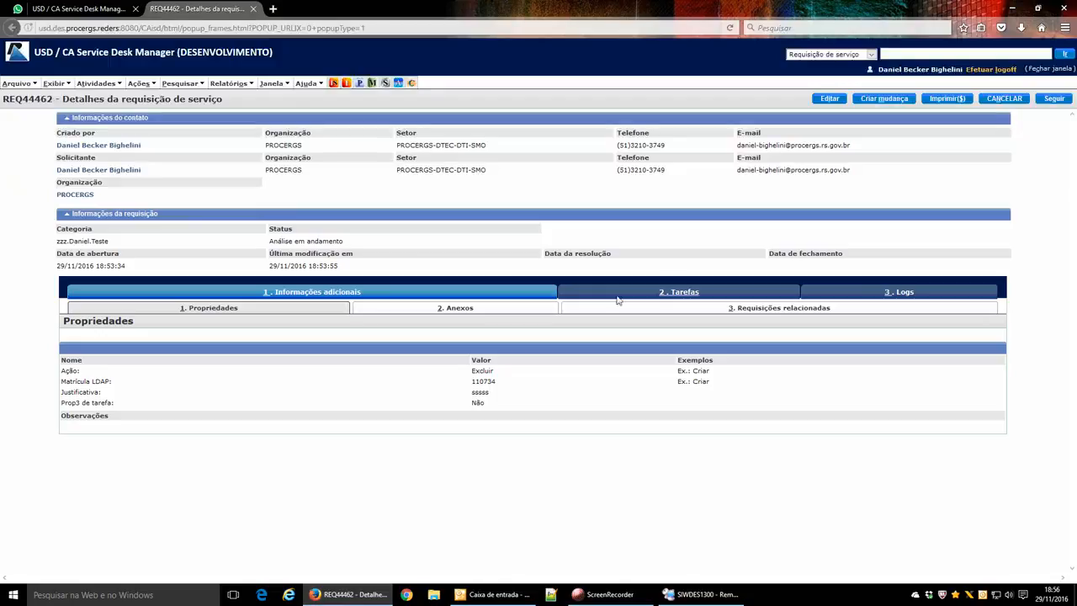
Start completing the Análise task and toggle Prop1 between Sim and Não to show dependent fields.
click(684, 291)
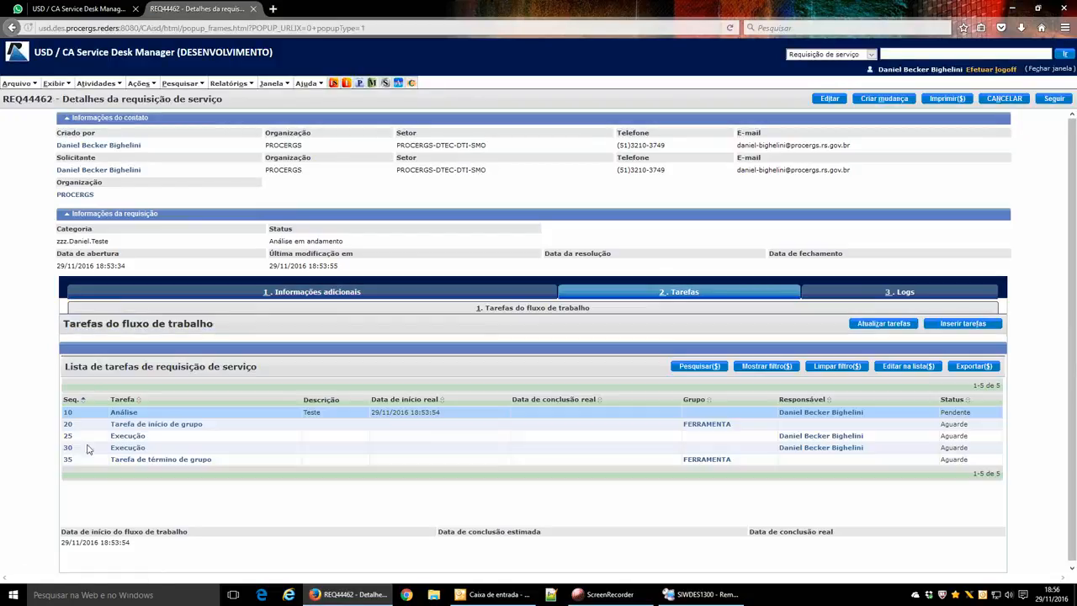
click(124, 412)
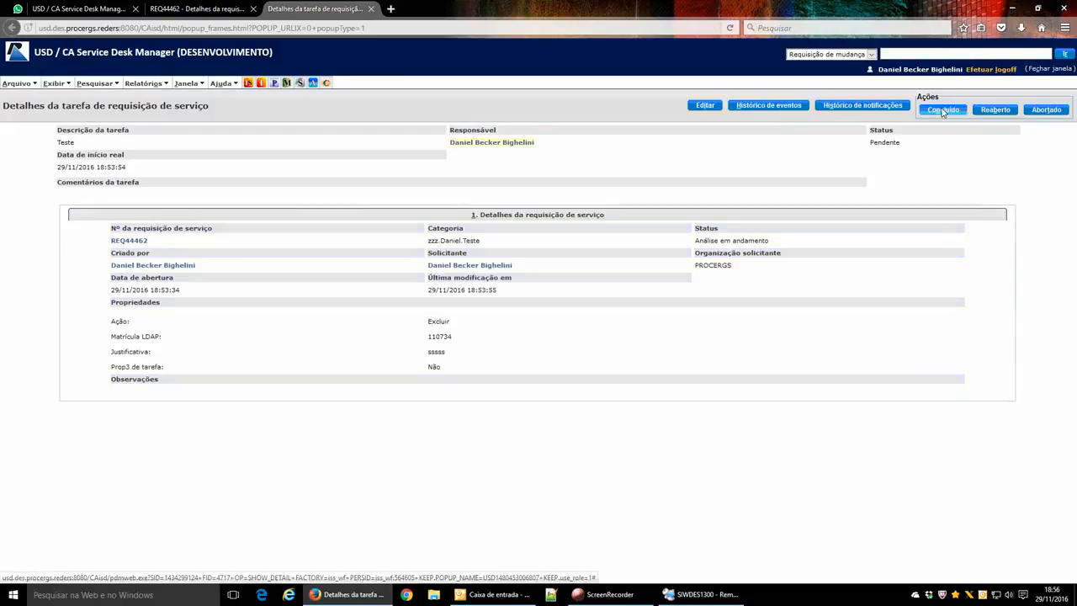
click(942, 110)
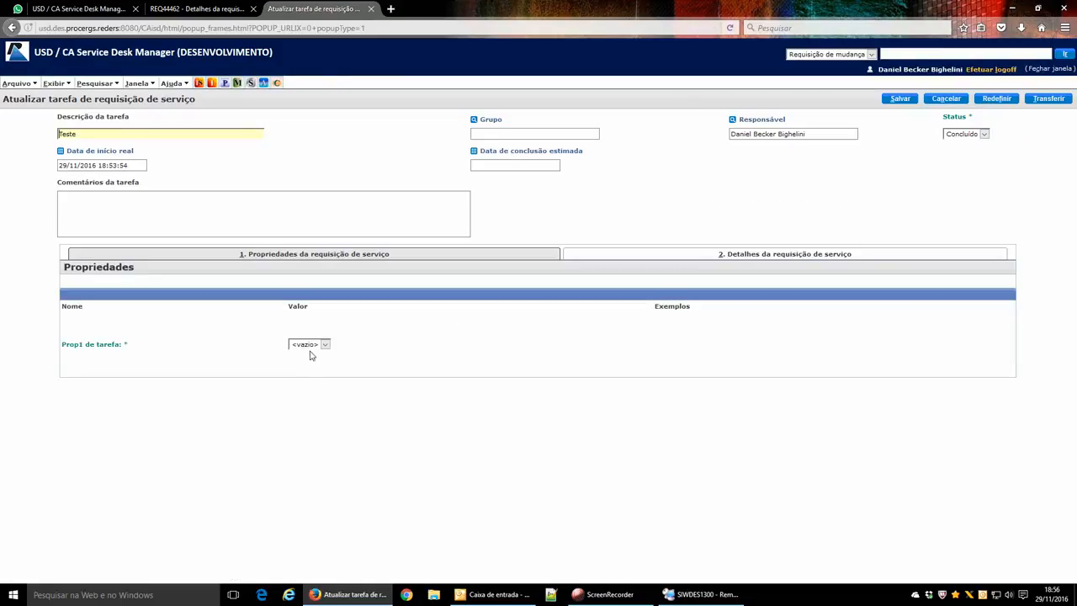
click(308, 345)
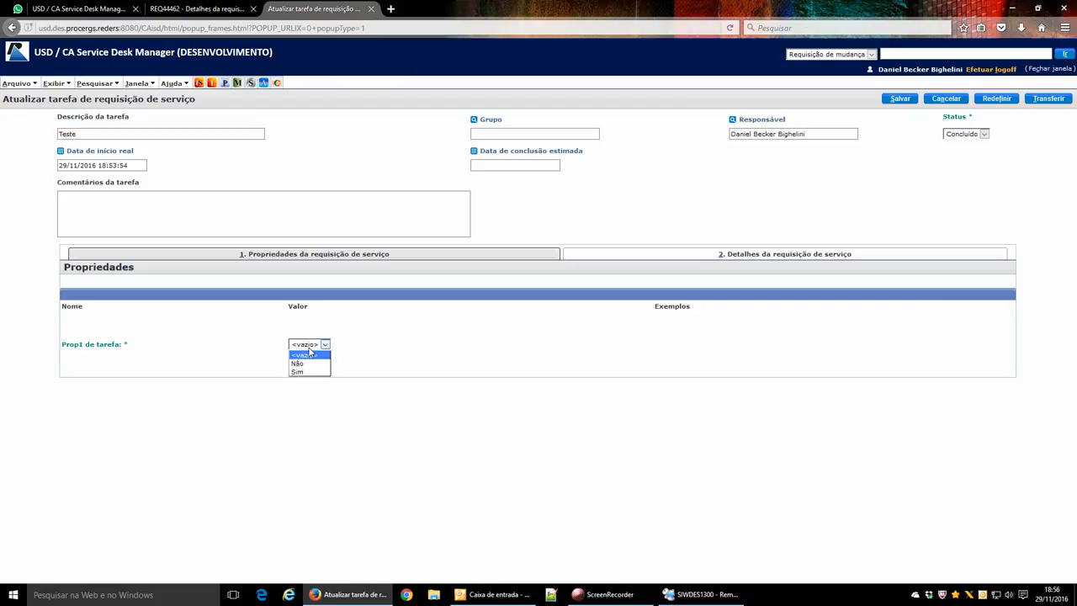
click(300, 373)
click(317, 377)
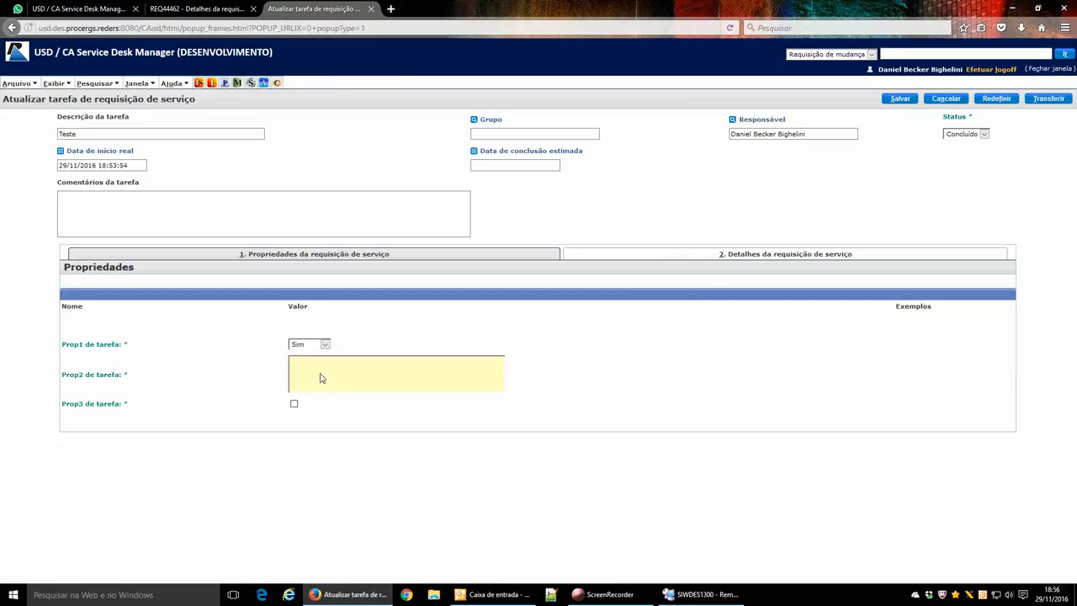
click(318, 345)
click(312, 367)
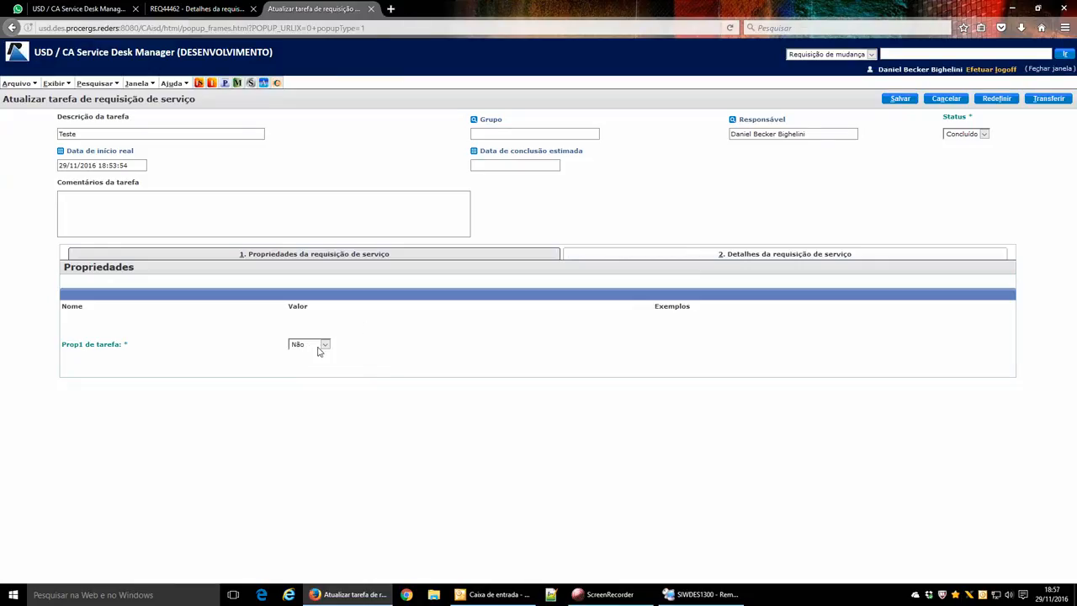
Set Prop1 to Sim, Prop2 to 'dfffddf', tick Prop3, and save the task.
click(319, 352)
click(310, 376)
click(321, 374)
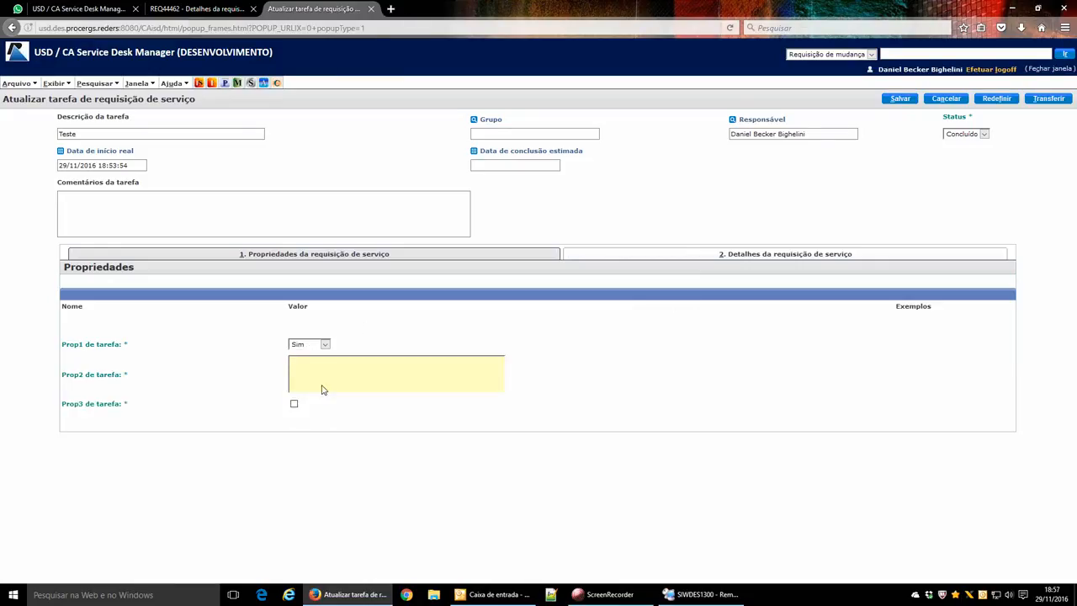
text(dfffddf)
click(293, 403)
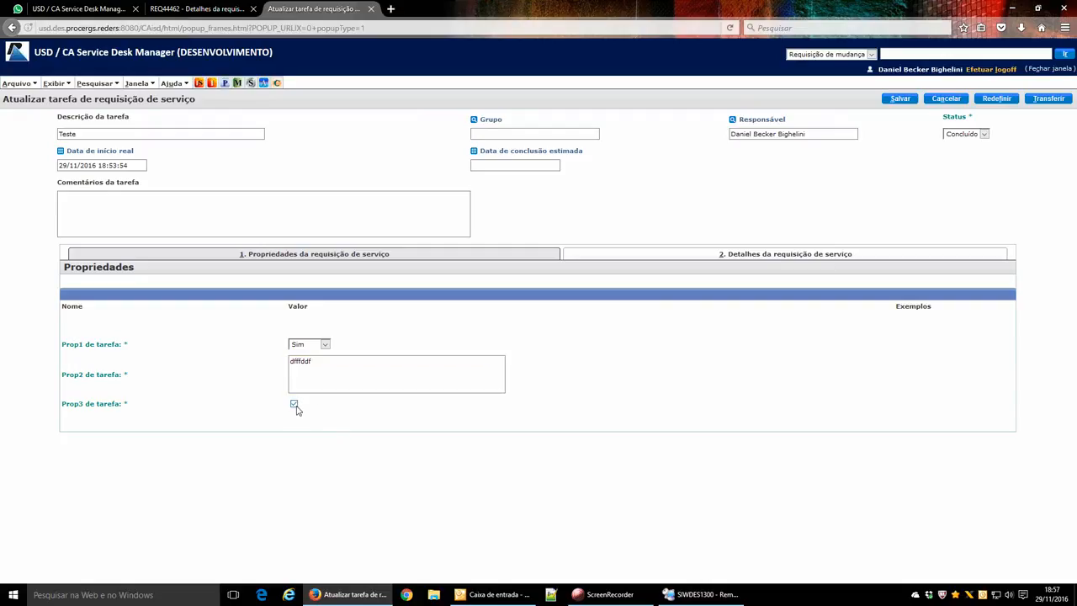
click(901, 101)
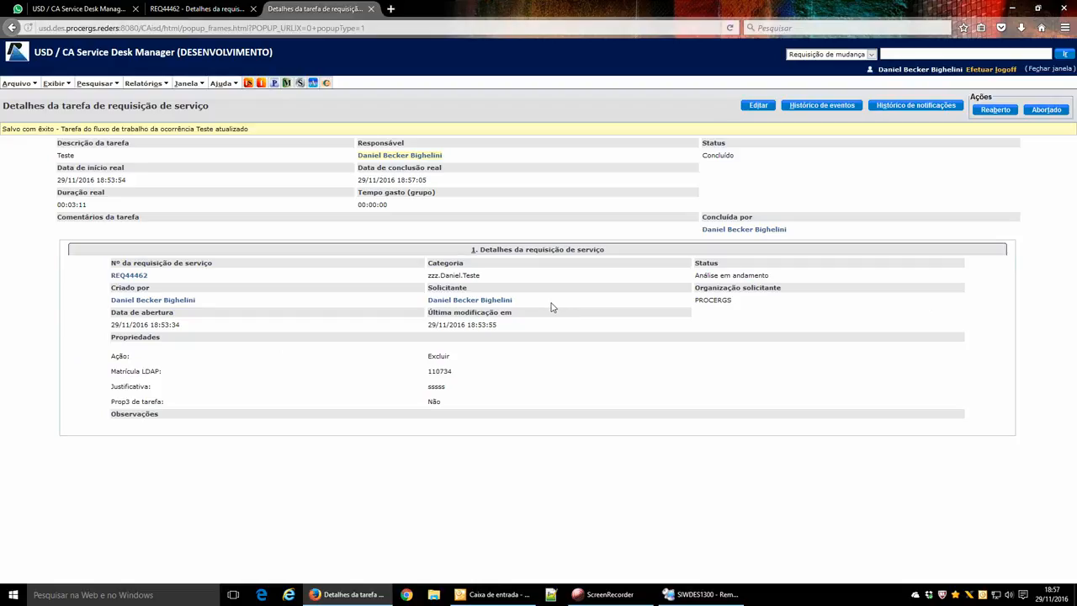
Refresh the task details to list all properties, then close the task window to return to Anúncios.
right_click(537, 372)
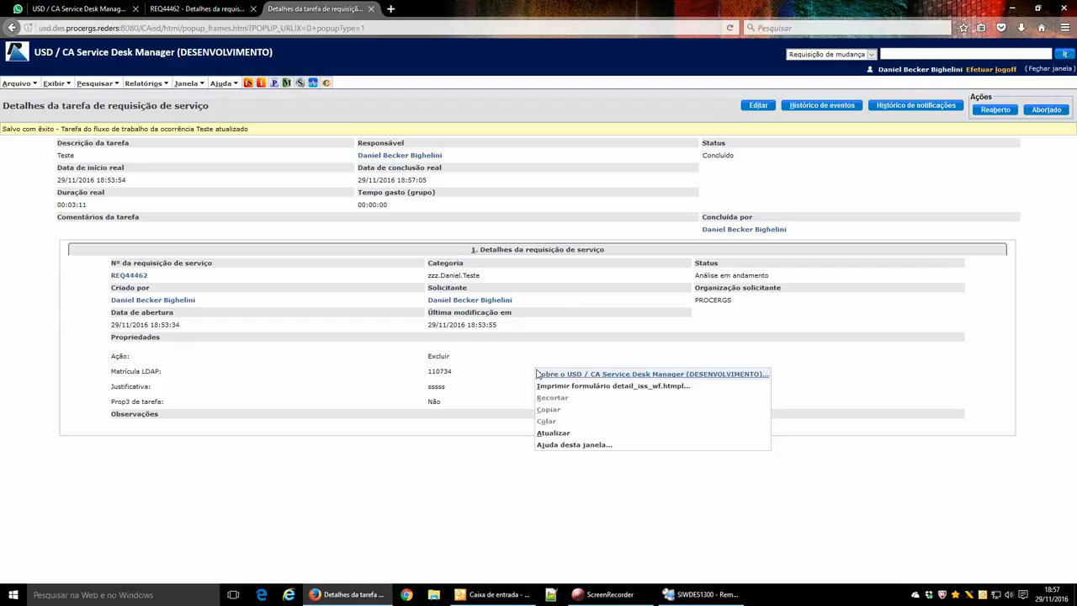
click(554, 434)
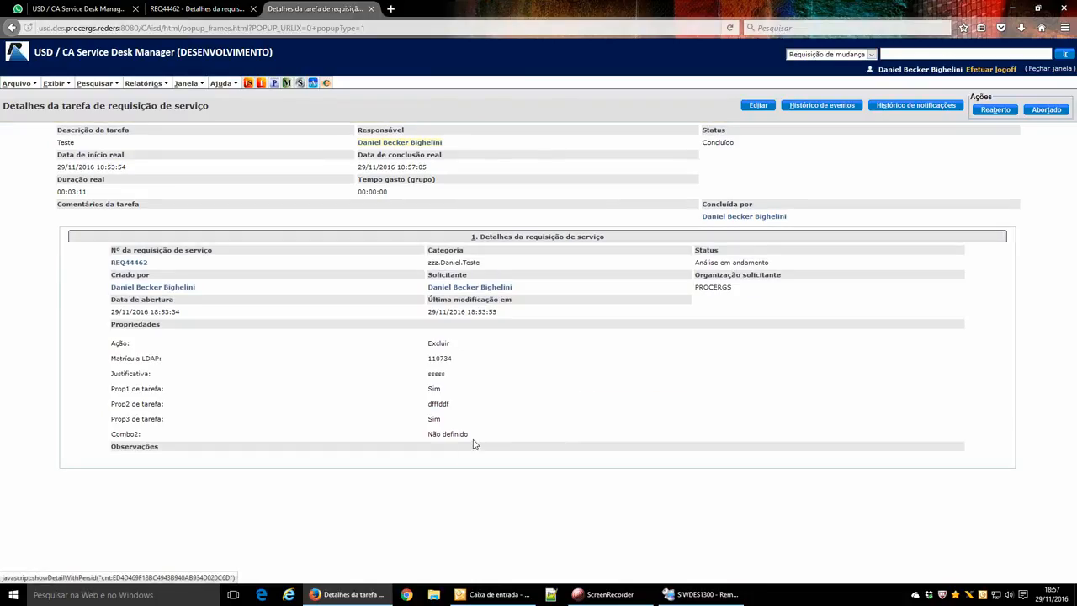
click(370, 9)
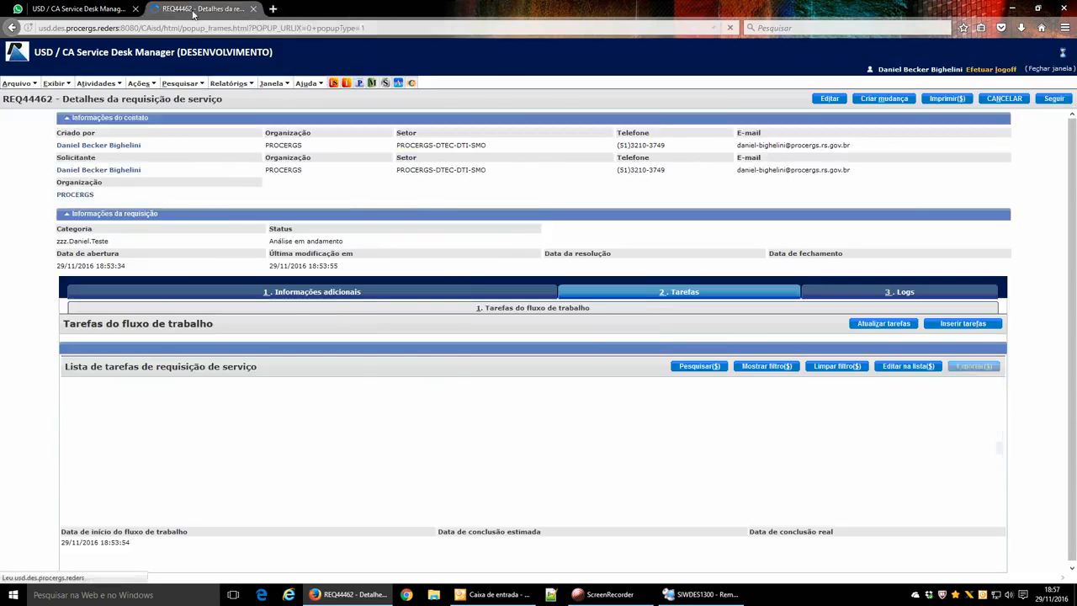
click(80, 8)
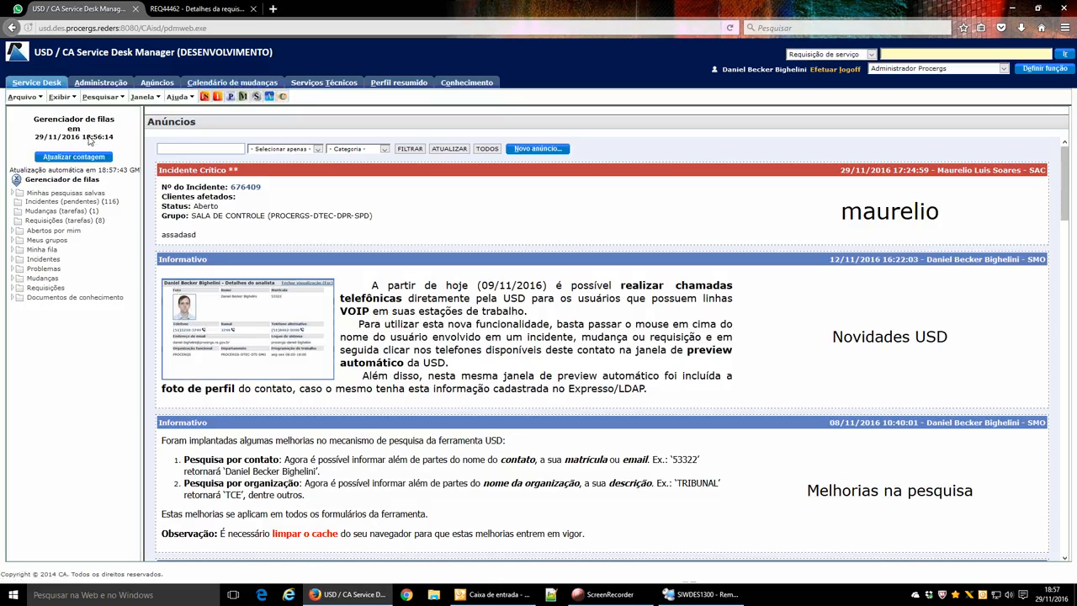
Go to Service Desk > Ocorrências > Categorias, filter %daniel, and open the test category.
click(100, 82)
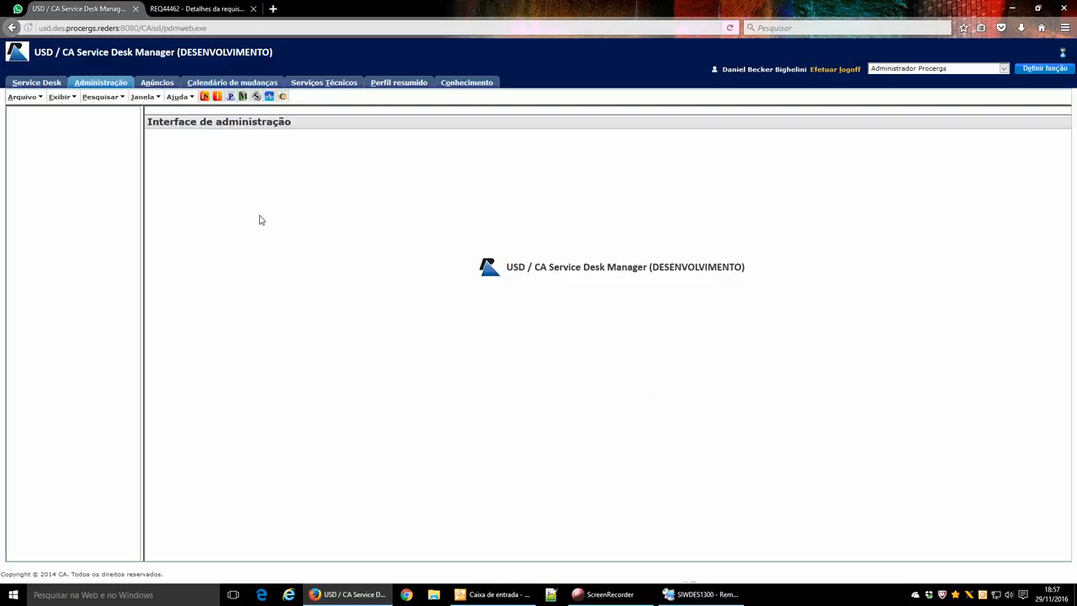
click(56, 261)
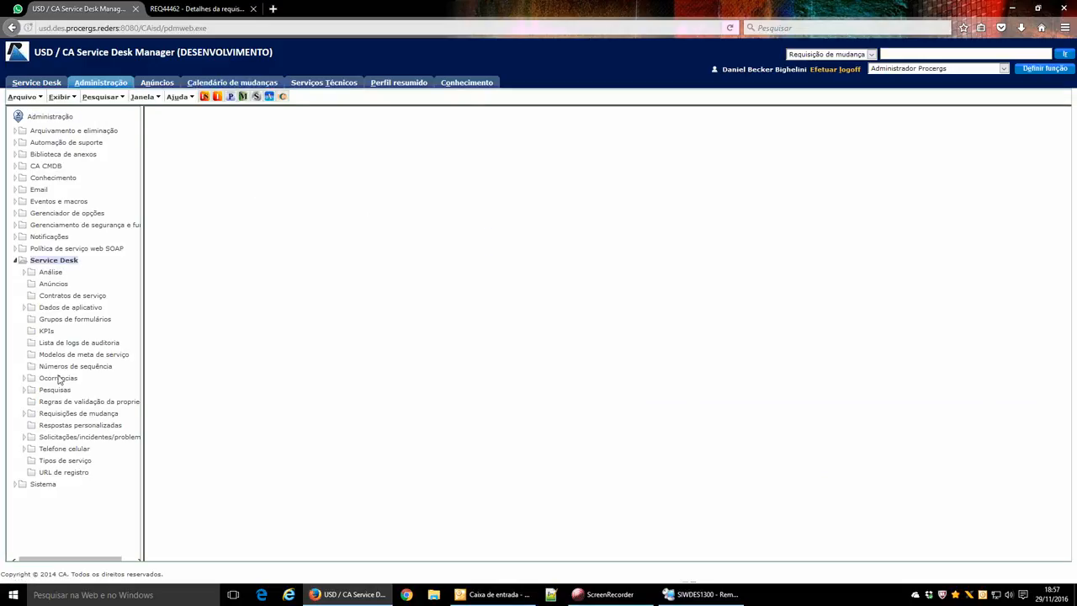
click(59, 379)
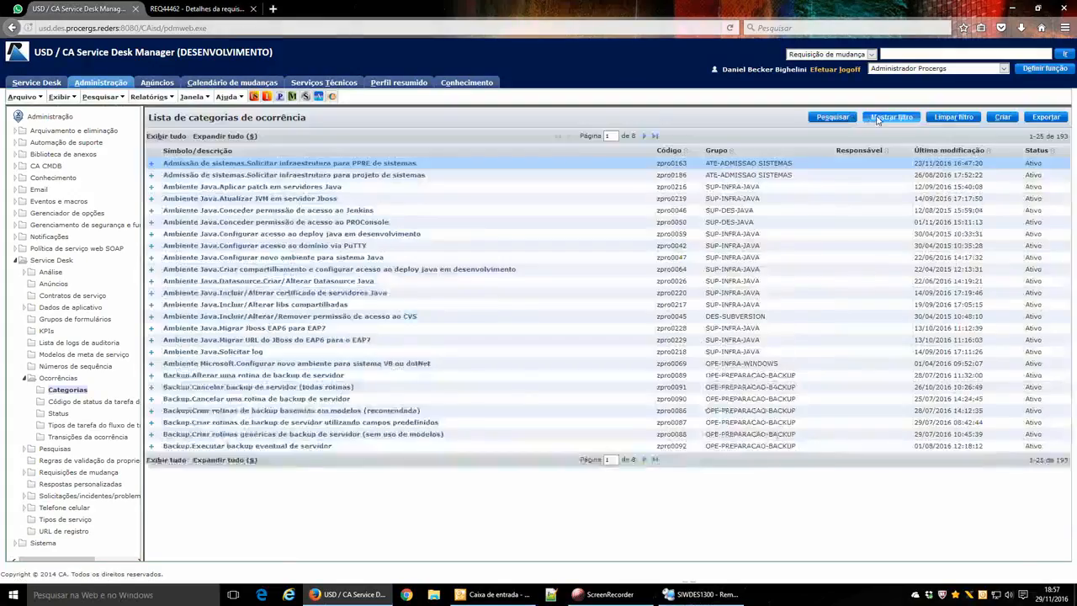
click(878, 120)
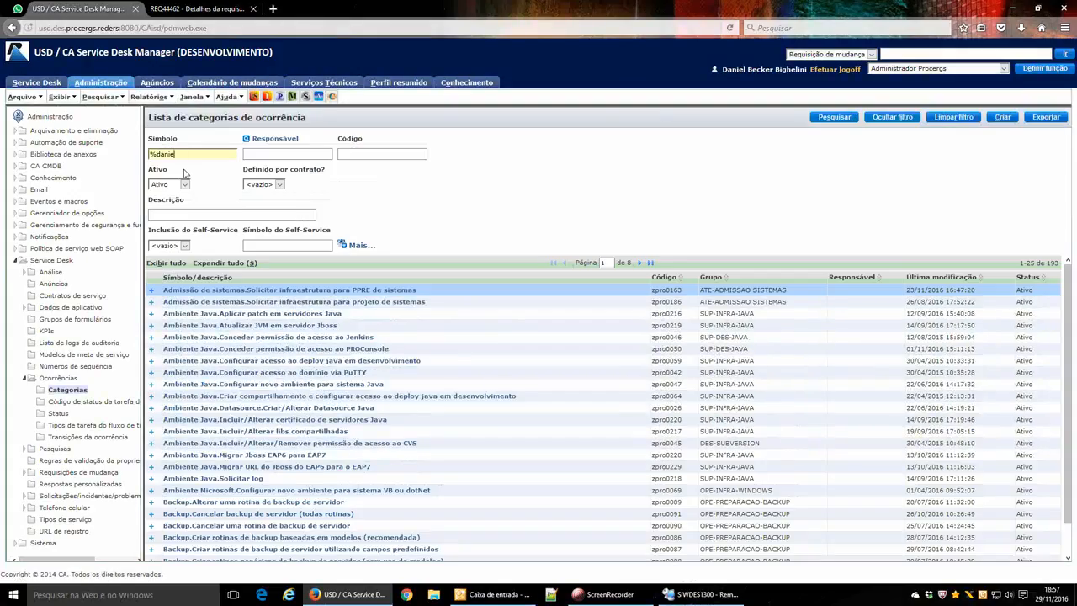
key(Return)
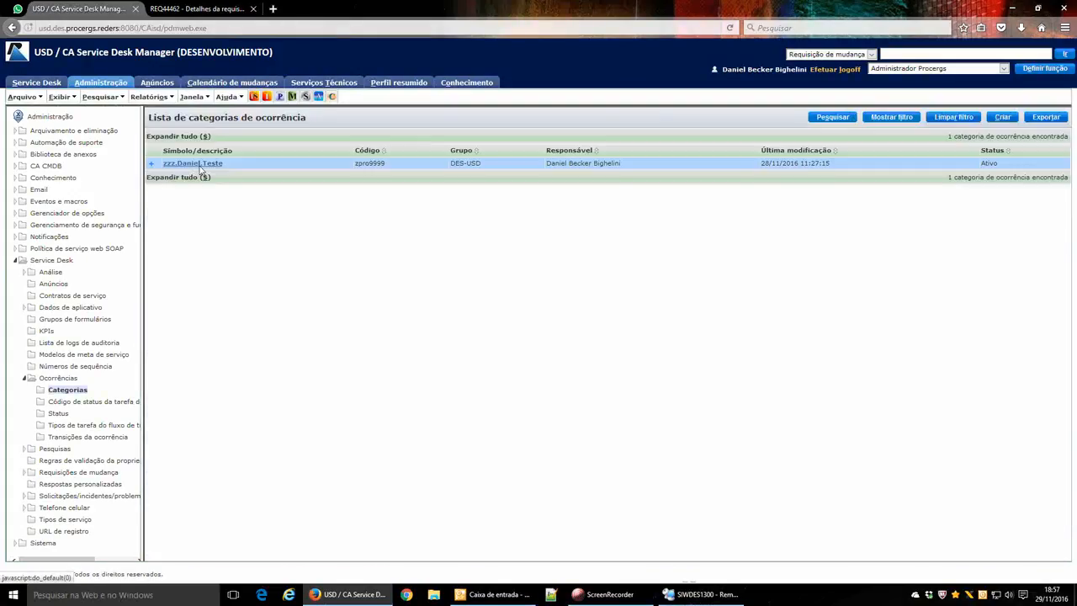
click(265, 178)
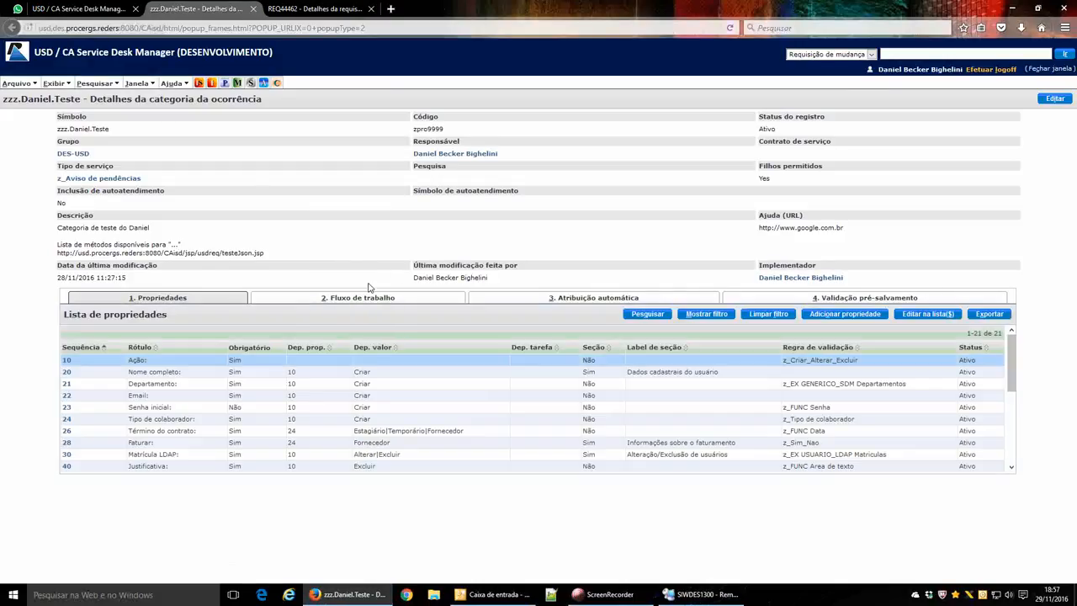
Inspect the Ação property's Não and Sim display values, then close it.
click(67, 360)
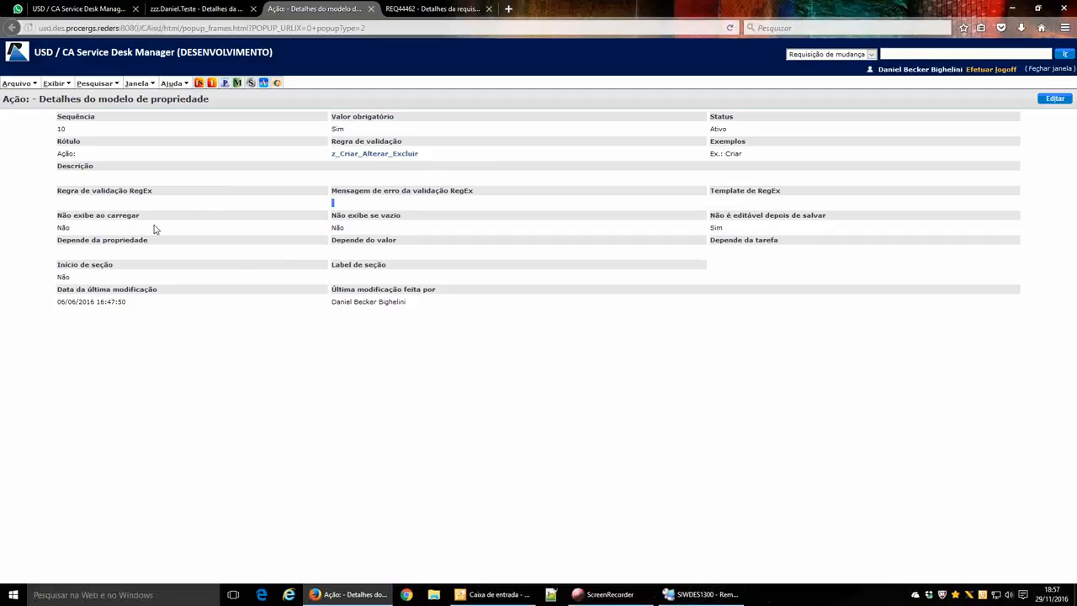
drag(121, 229, 735, 231)
click(794, 219)
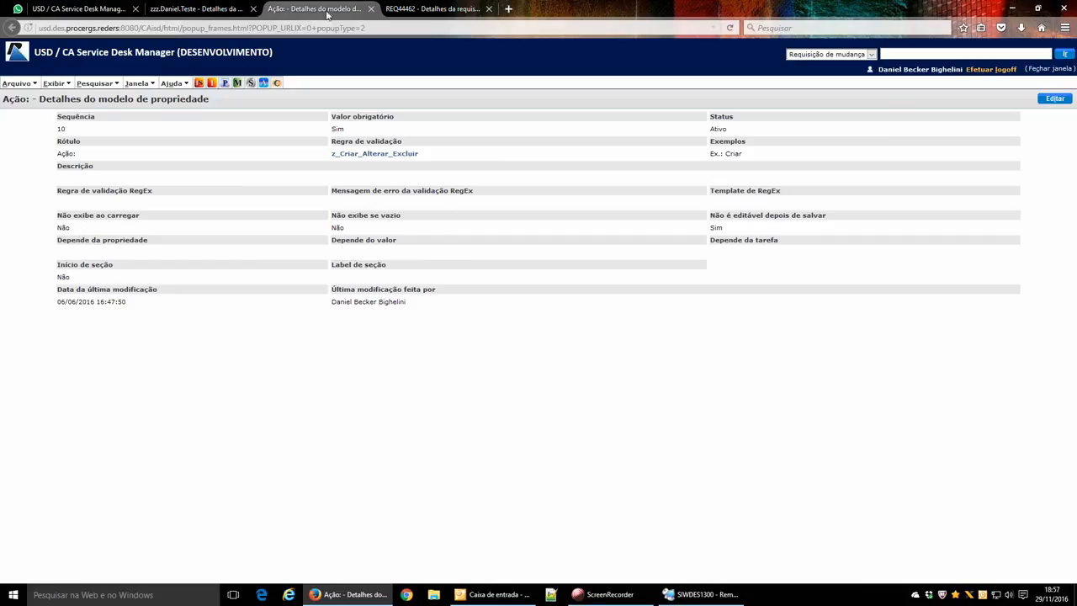
click(371, 8)
Inspect Nome completo's dependency on property 10 with value Criar, then switch to REQ44462.
click(67, 372)
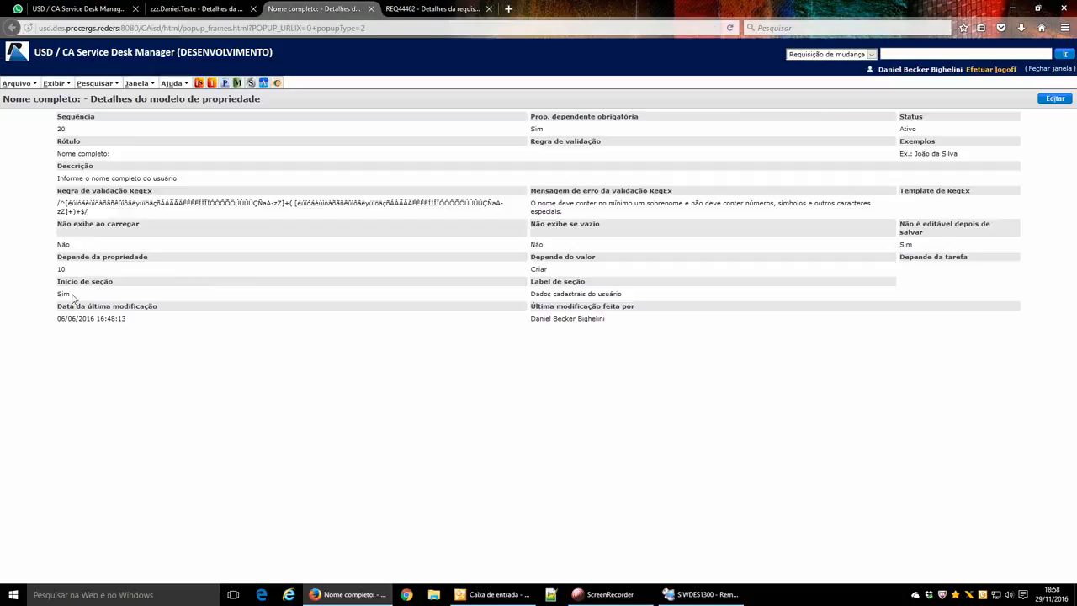
drag(66, 273, 55, 272)
click(196, 9)
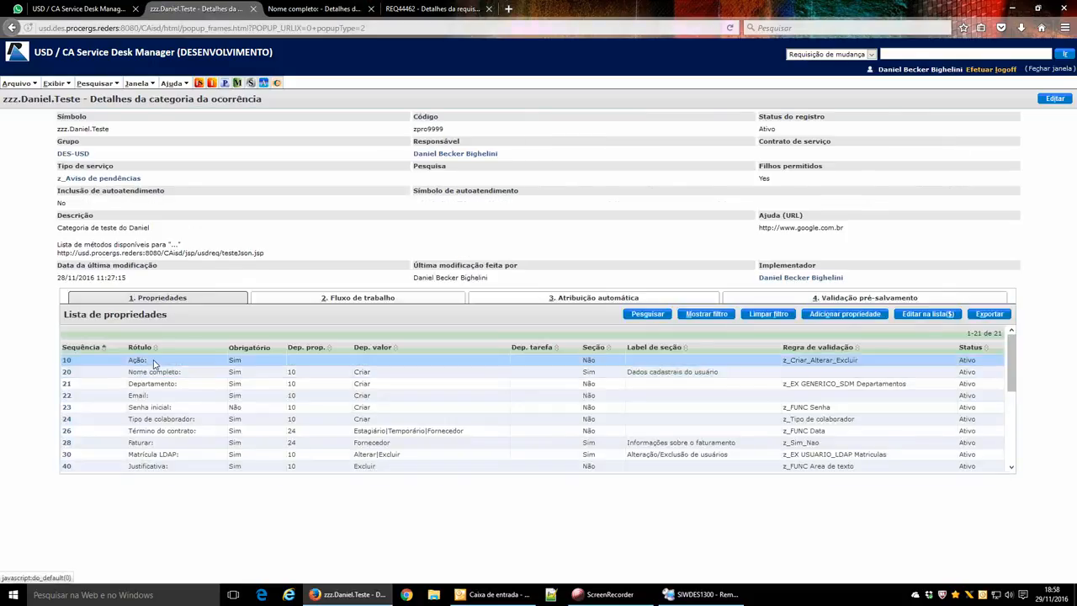
click(313, 9)
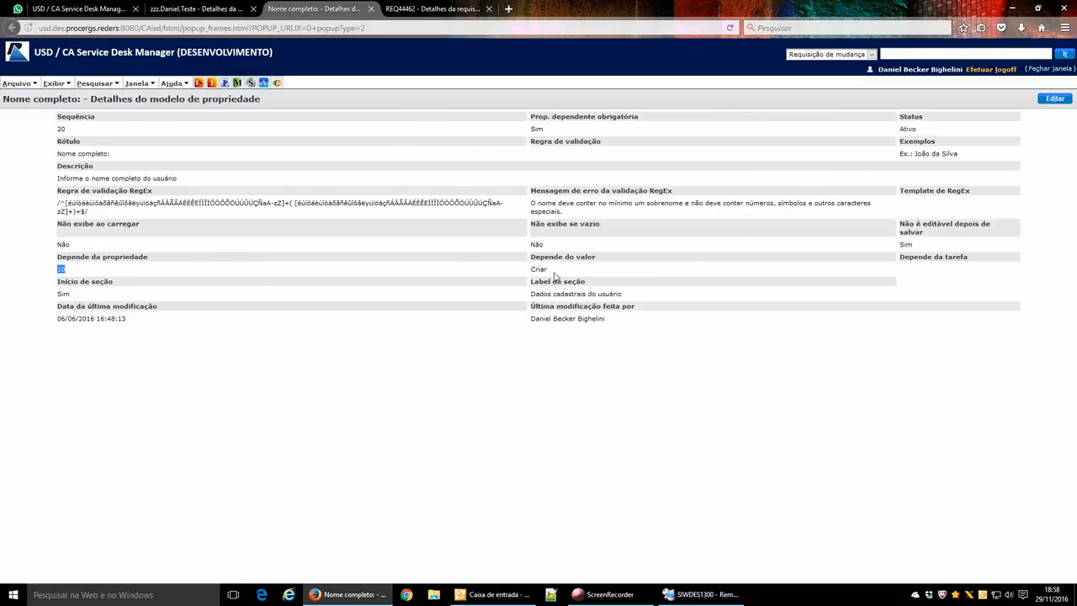
drag(556, 271, 515, 273)
click(79, 296)
drag(624, 295, 512, 299)
click(180, 8)
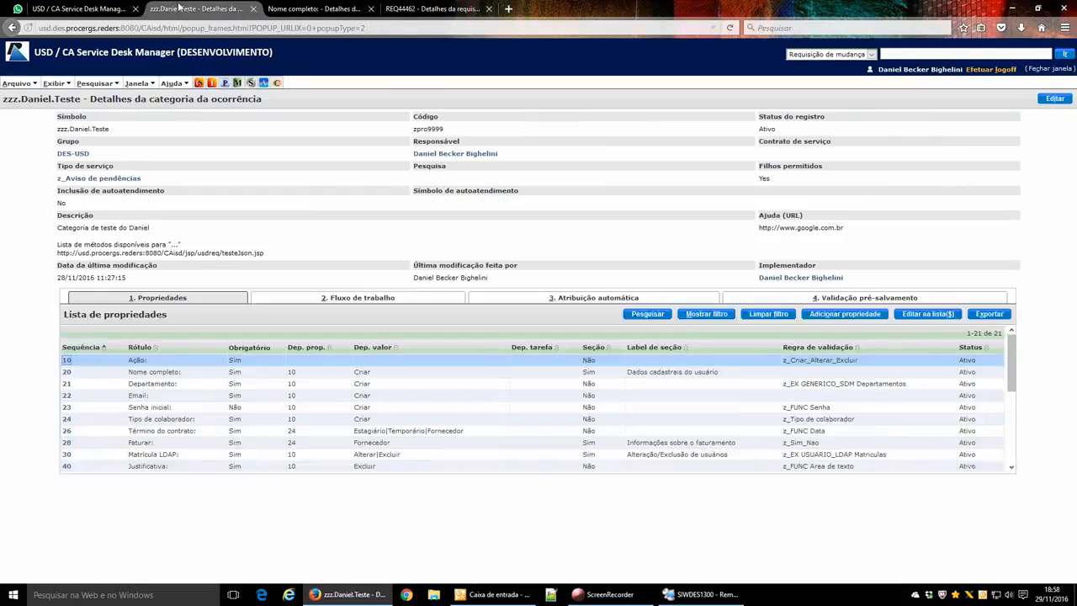
click(431, 9)
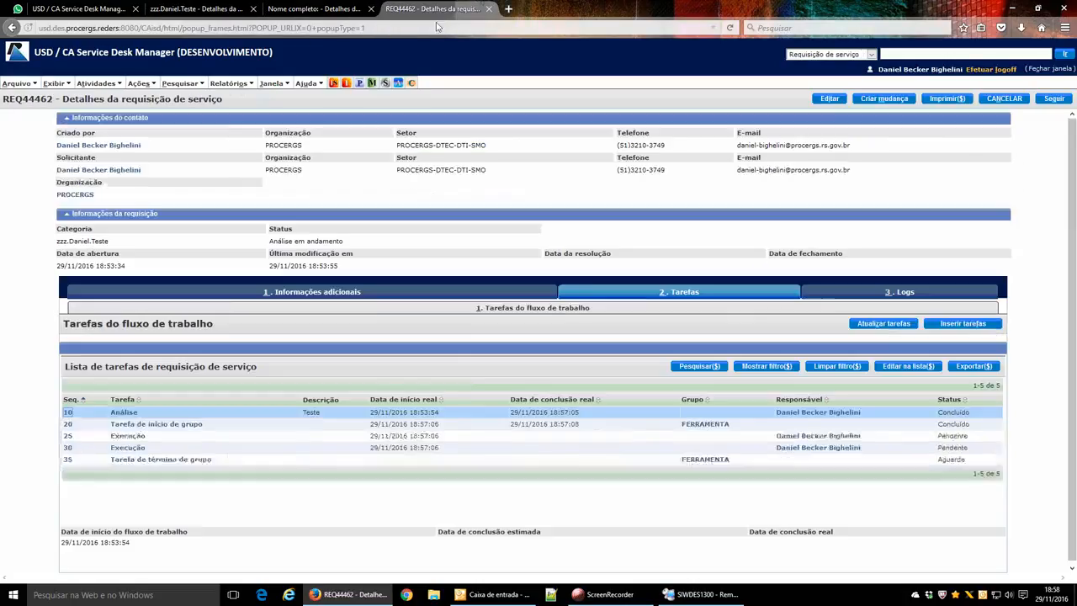
Under Informações adicionais, set Ação to Criar to reveal the Dados cadastrais do usuário fields.
click(299, 291)
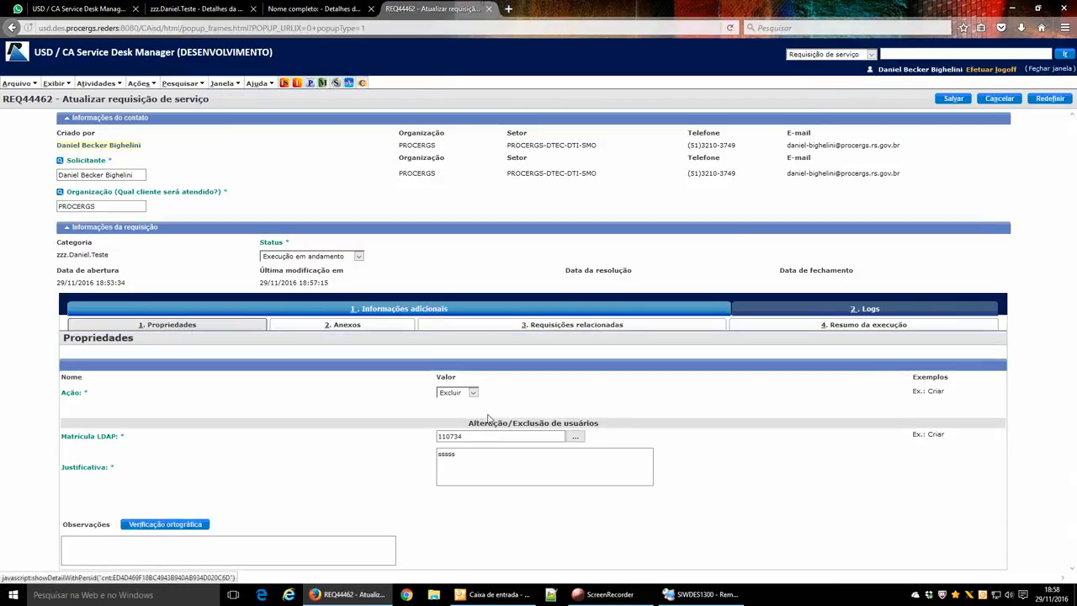
click(463, 393)
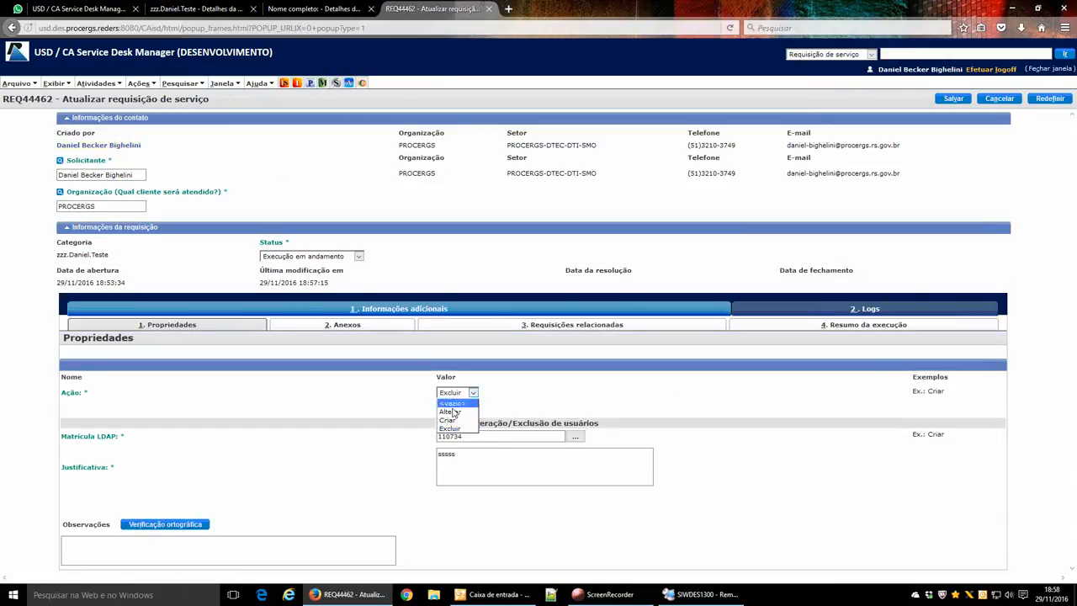
click(452, 424)
drag(474, 409, 604, 412)
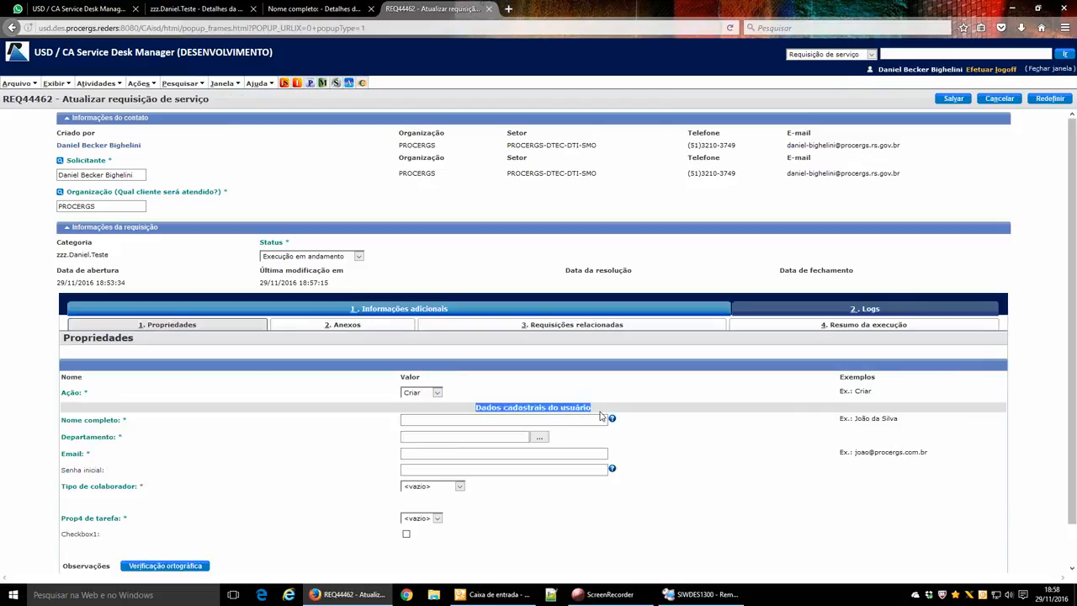
click(553, 384)
Compare the test category's property list, including Término do contrato, with Nome completo's dependency on property 10 = Criar.
click(178, 5)
click(313, 9)
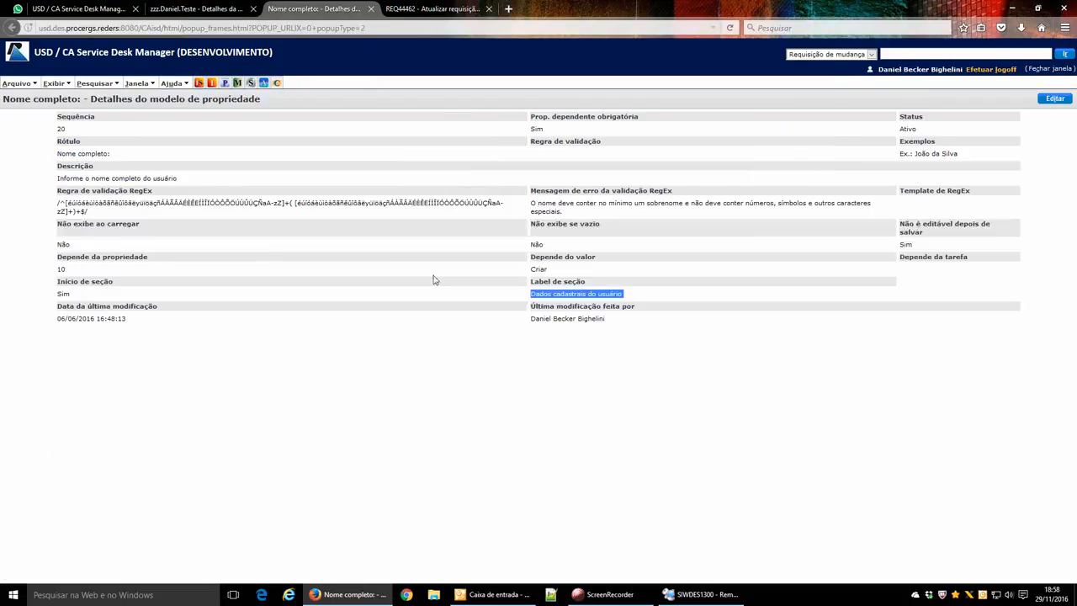
click(621, 292)
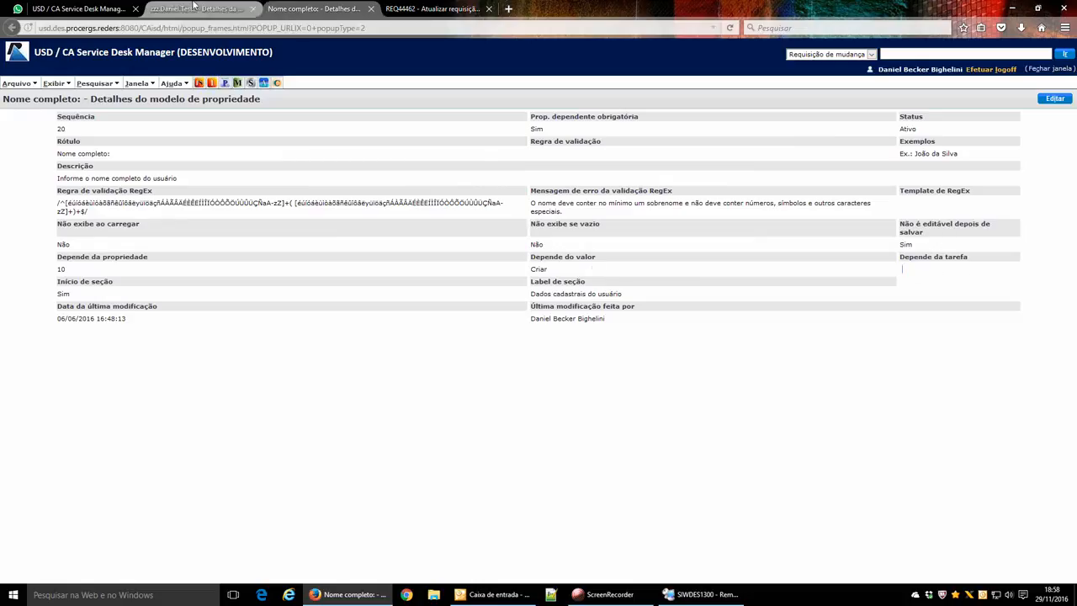
click(196, 8)
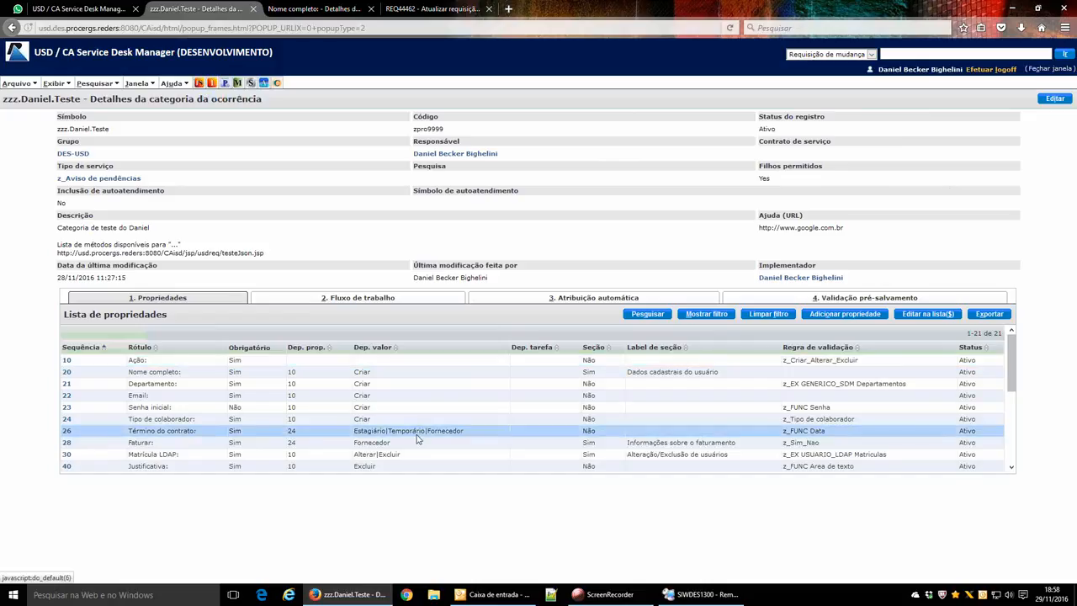
scroll(420, 441, down, 5)
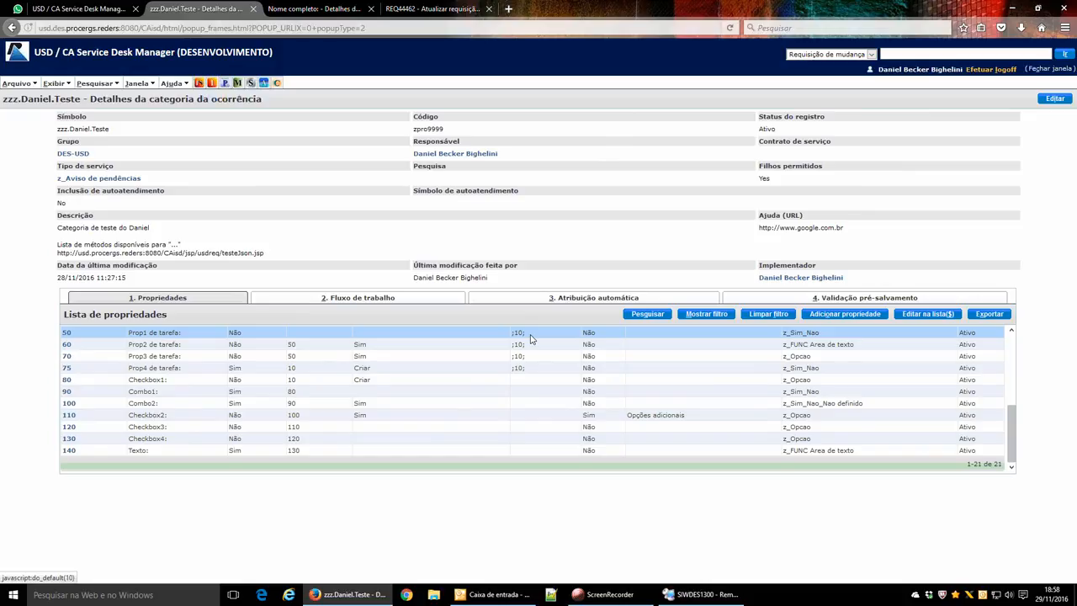
scroll(504, 387, up, 5)
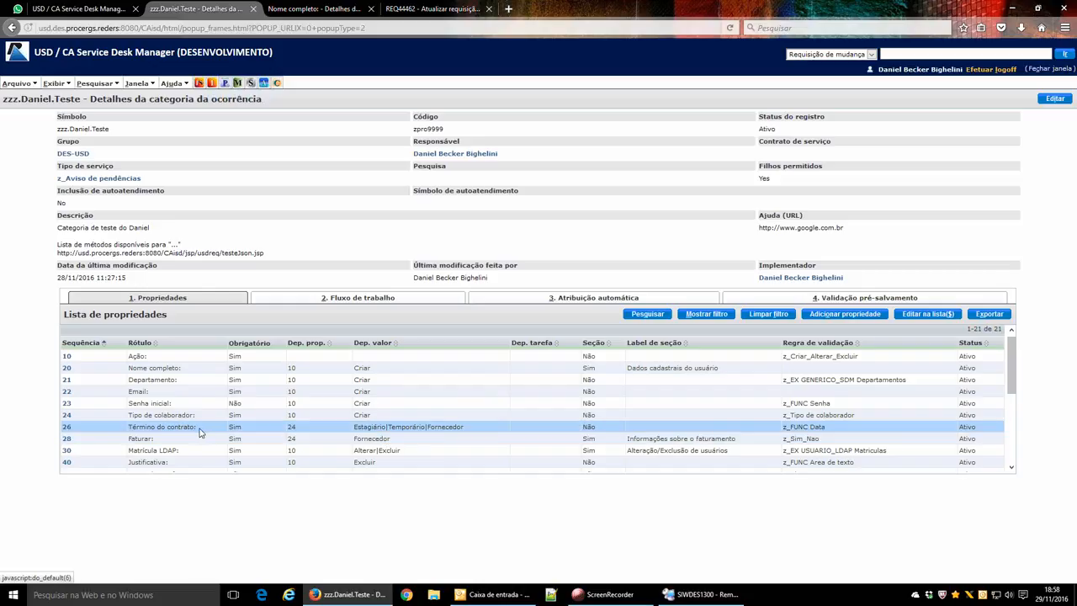
drag(199, 432, 126, 433)
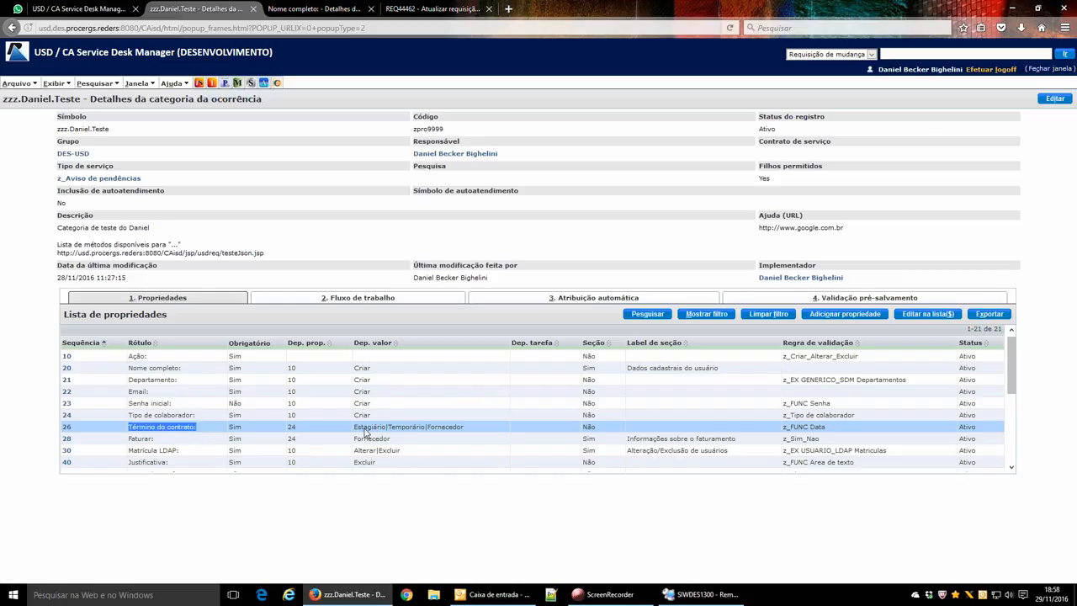
click(365, 432)
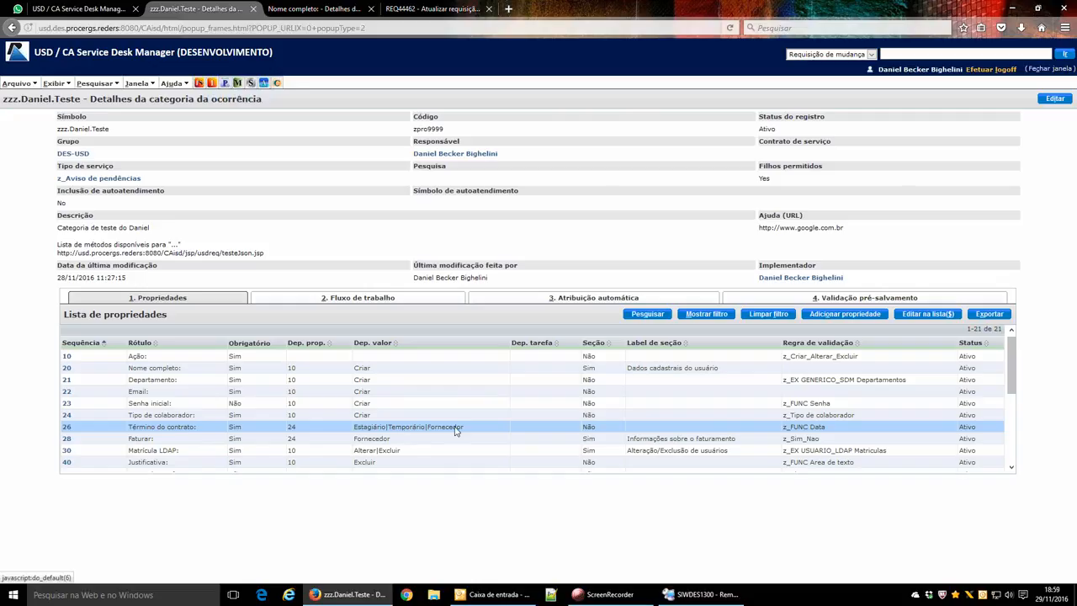
click(337, 8)
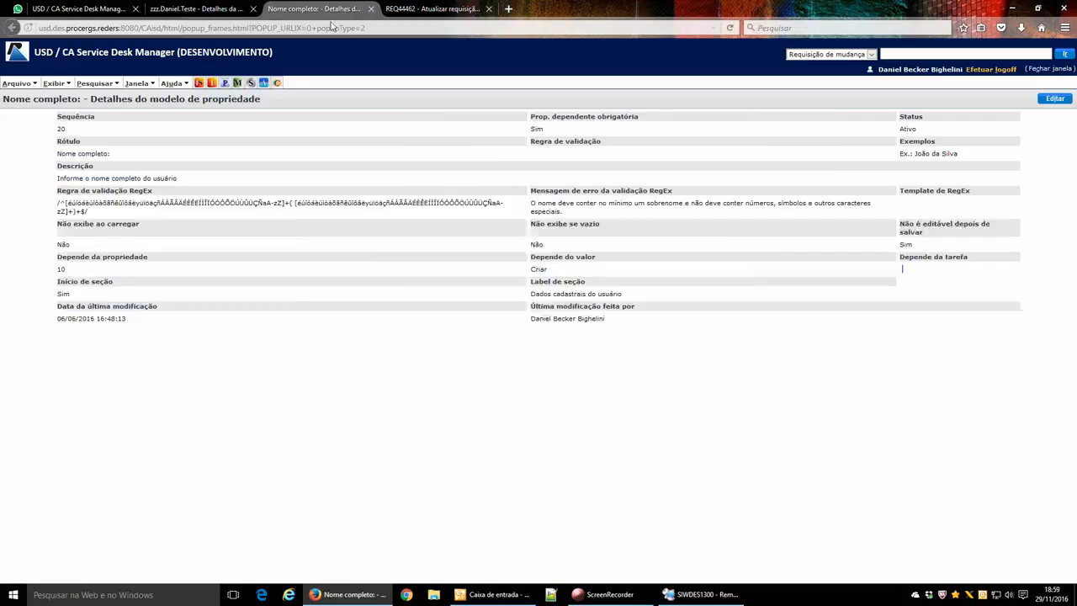
Cancel the Nome completo property edit and try Tipo de colaborador as Estagiário, then Adido.
click(1053, 99)
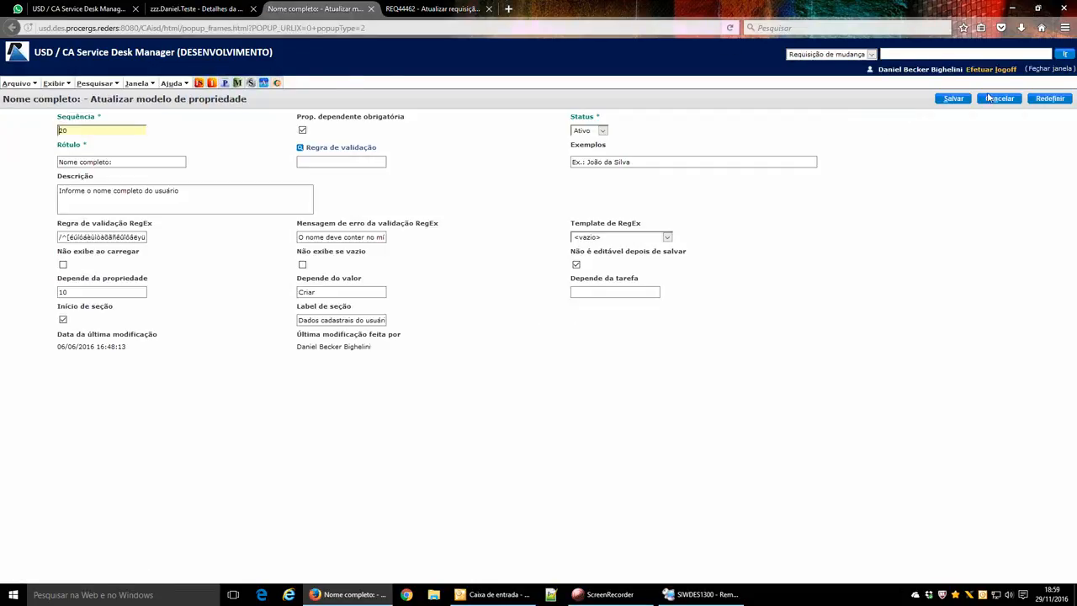
click(990, 99)
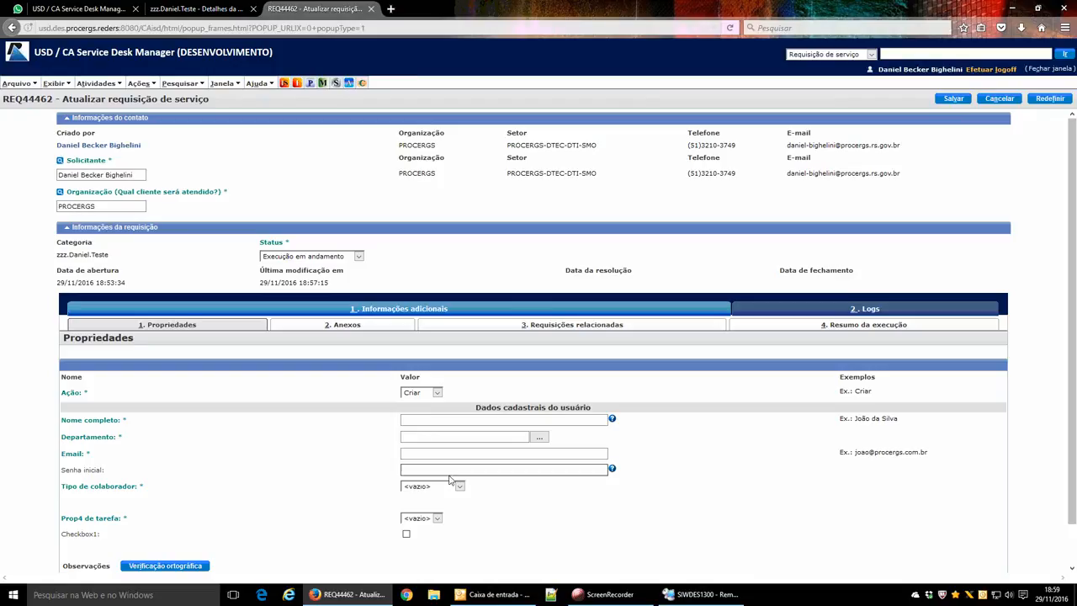
click(442, 487)
click(430, 514)
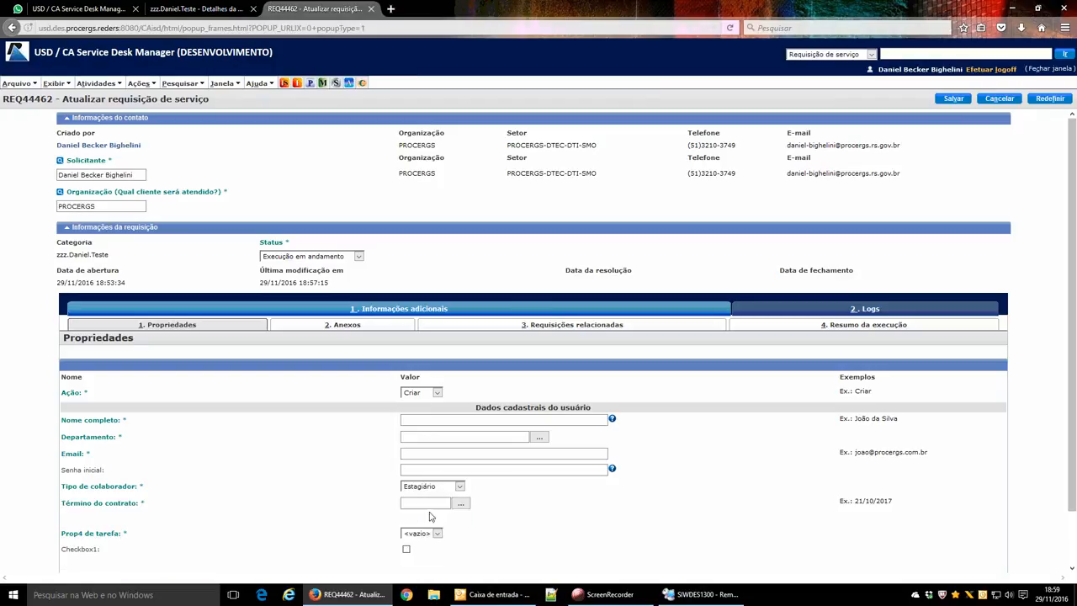
double_click(131, 507)
click(429, 487)
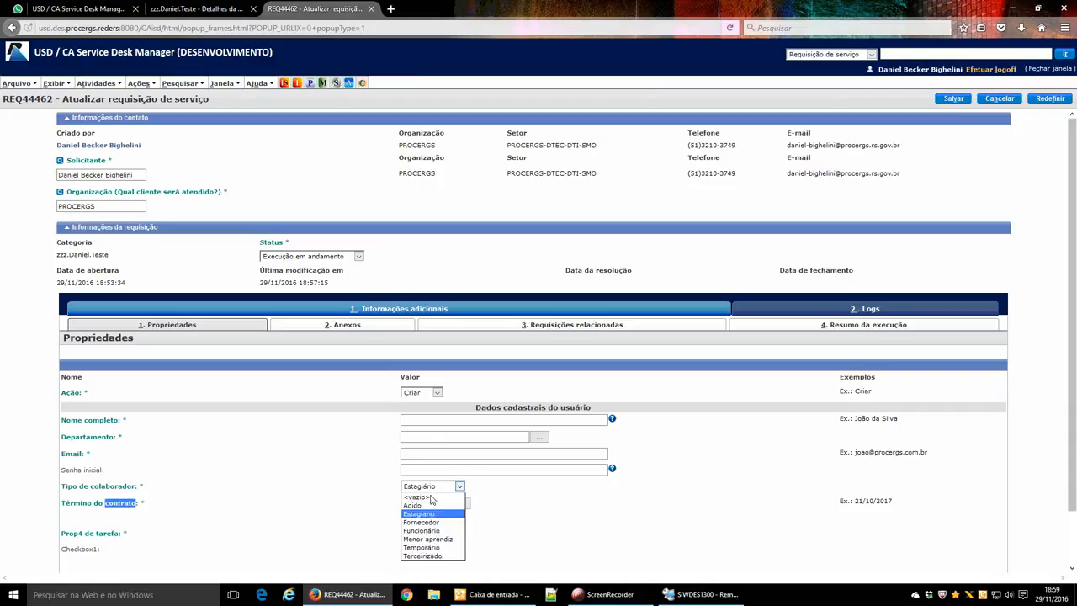
click(443, 496)
click(440, 492)
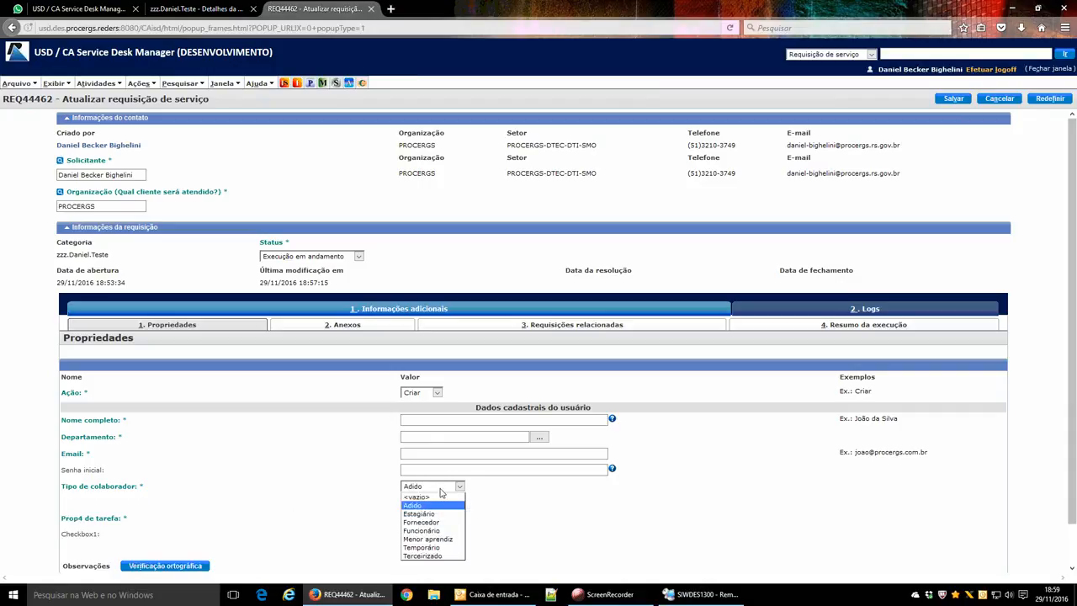
click(503, 495)
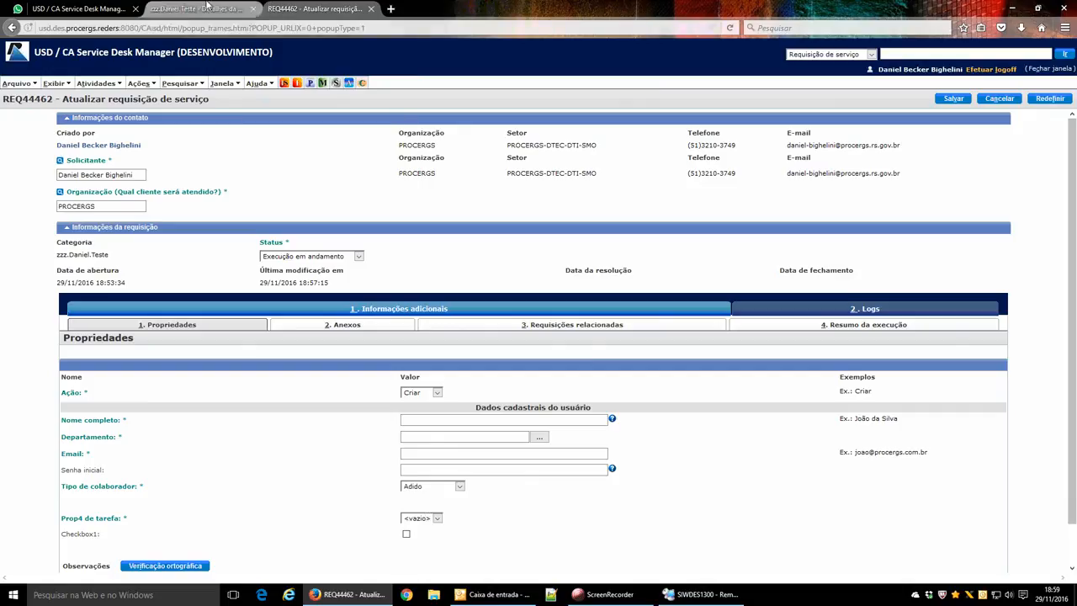
Scan the test category's property list, then bring up the remote Notepad++ with xx_prop_tab_iss_wf.htmpl.
click(214, 10)
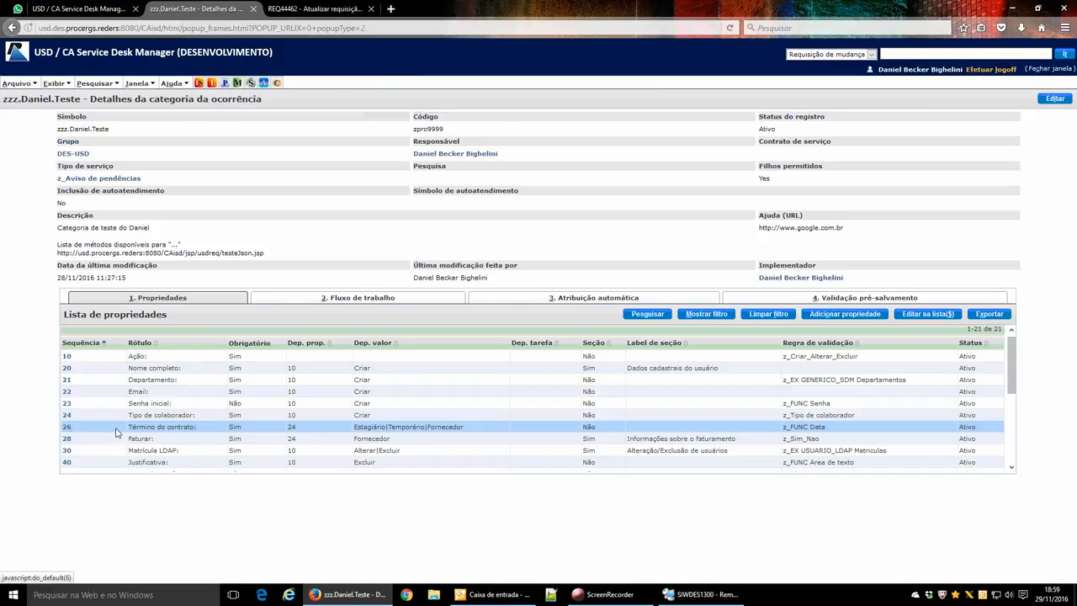
scroll(118, 434, down, 2)
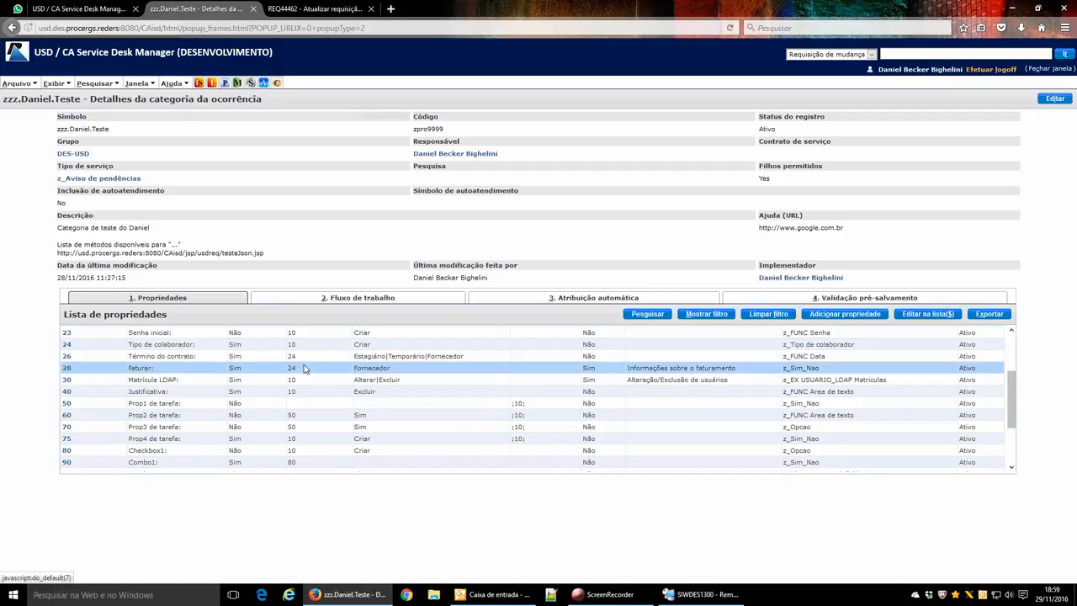
click(700, 594)
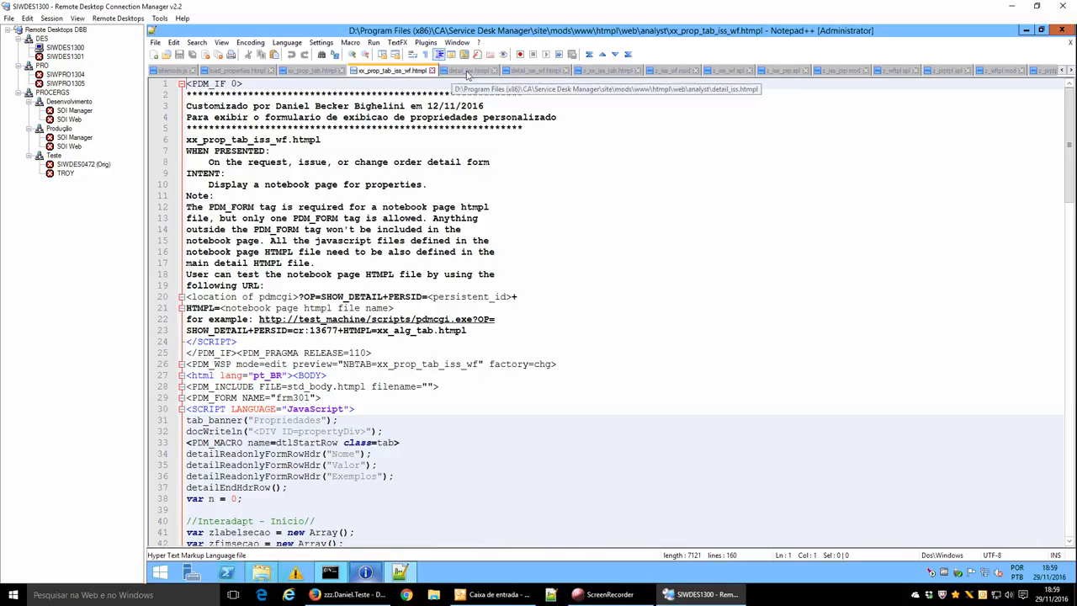
Open detail_iss.htmpl and locate the preSaveTrigger function.
click(475, 74)
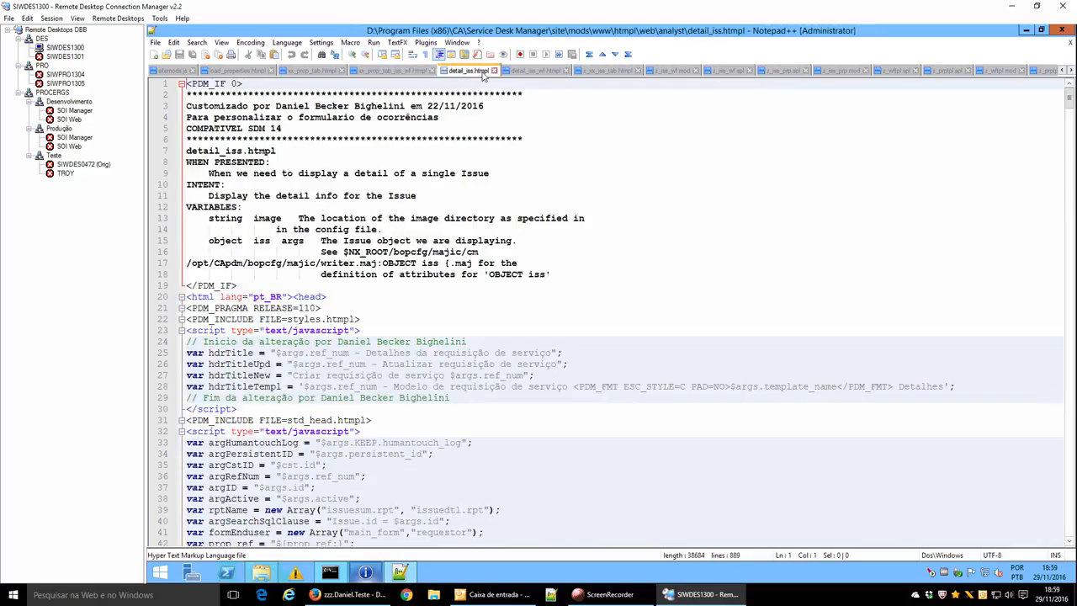
click(411, 118)
scroll(425, 305, down, 13)
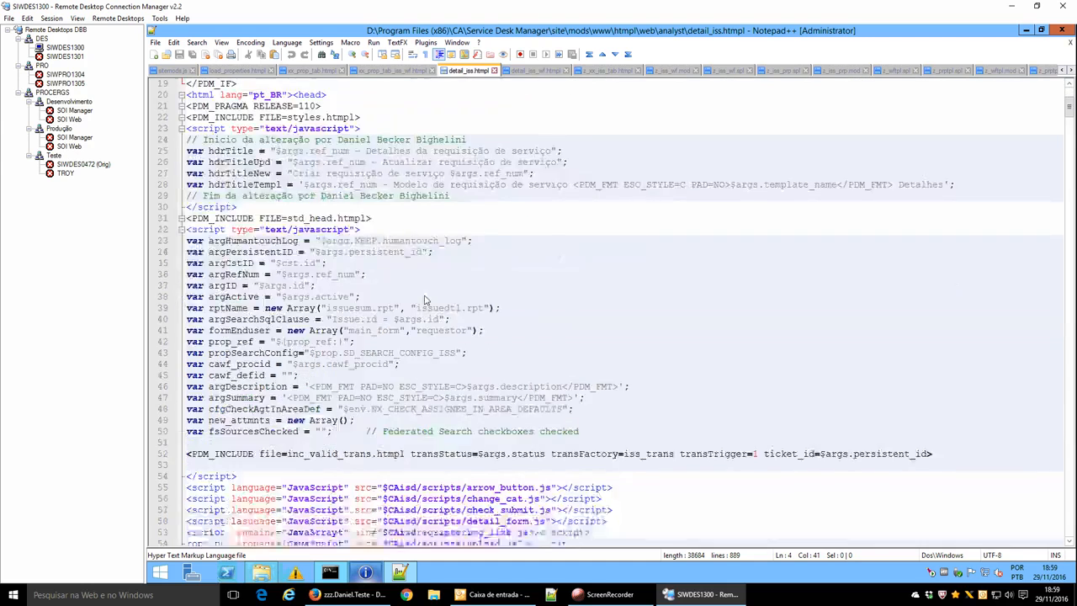
scroll(425, 304, down, 11)
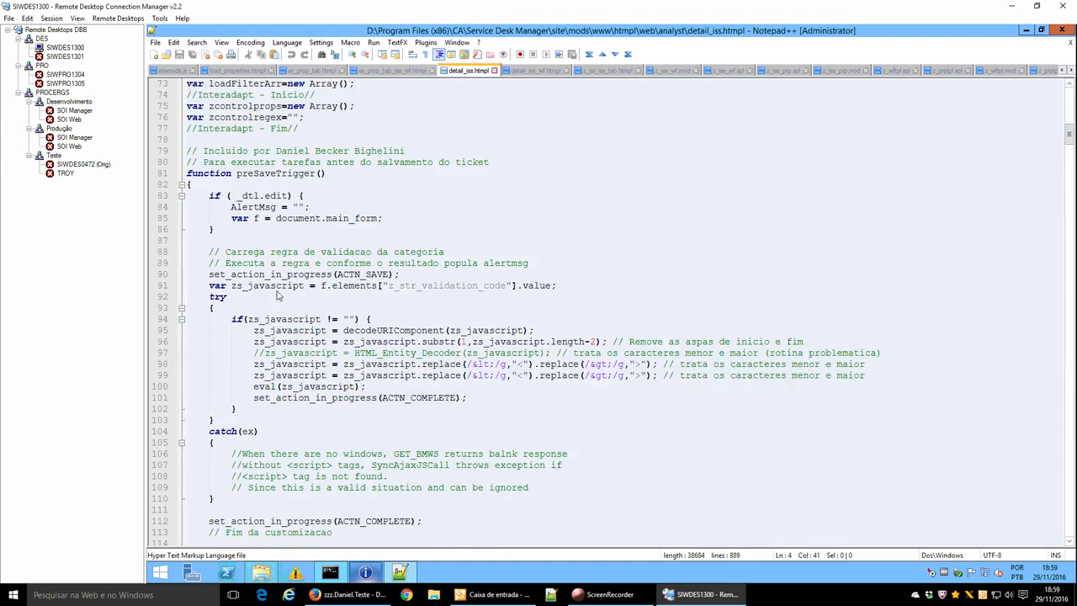
double_click(271, 173)
Highlight every use of zValidaPropriedadesReq, then bring the Command Prompt forward.
scroll(308, 343, down, 6)
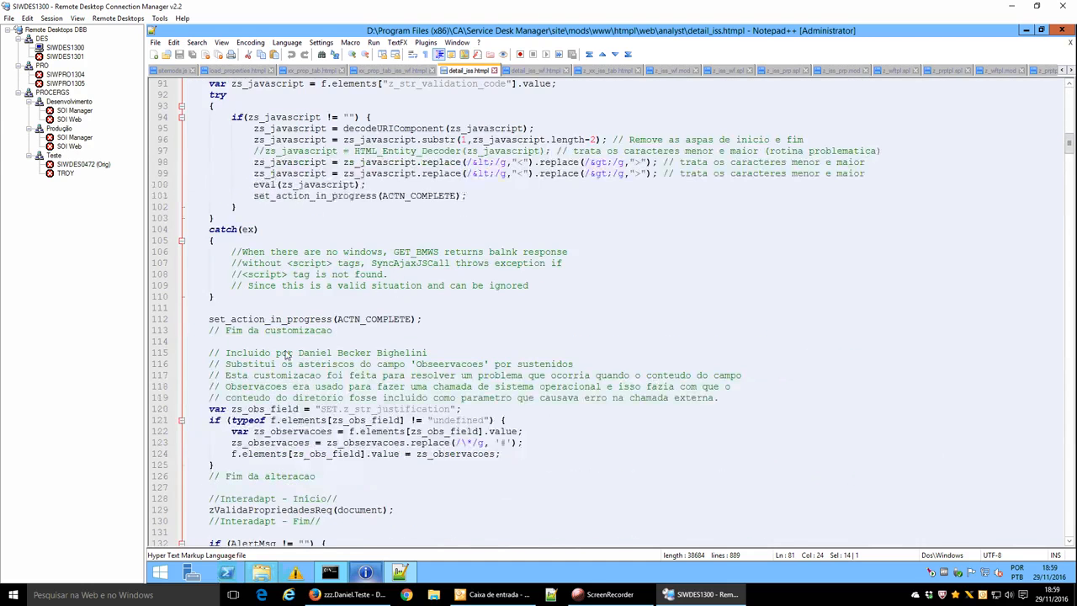
scroll(285, 425, down, 10)
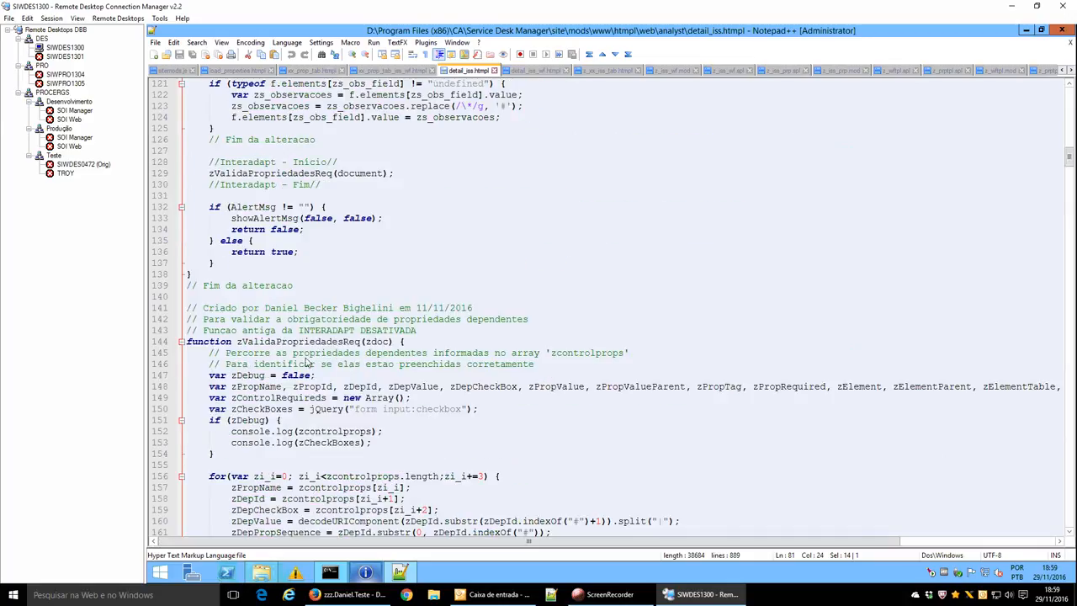
double_click(311, 343)
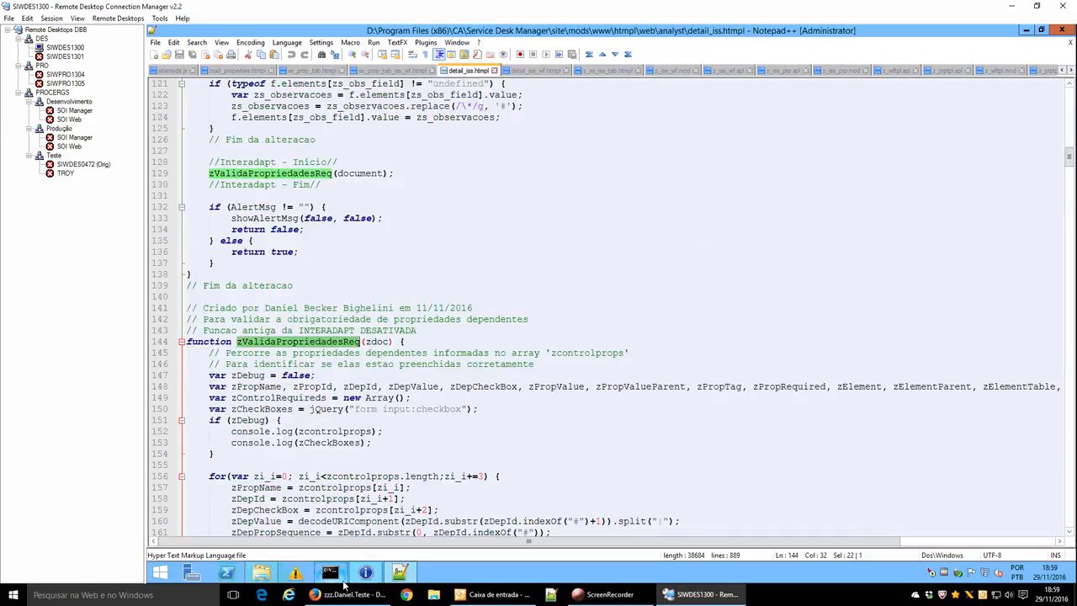
click(331, 573)
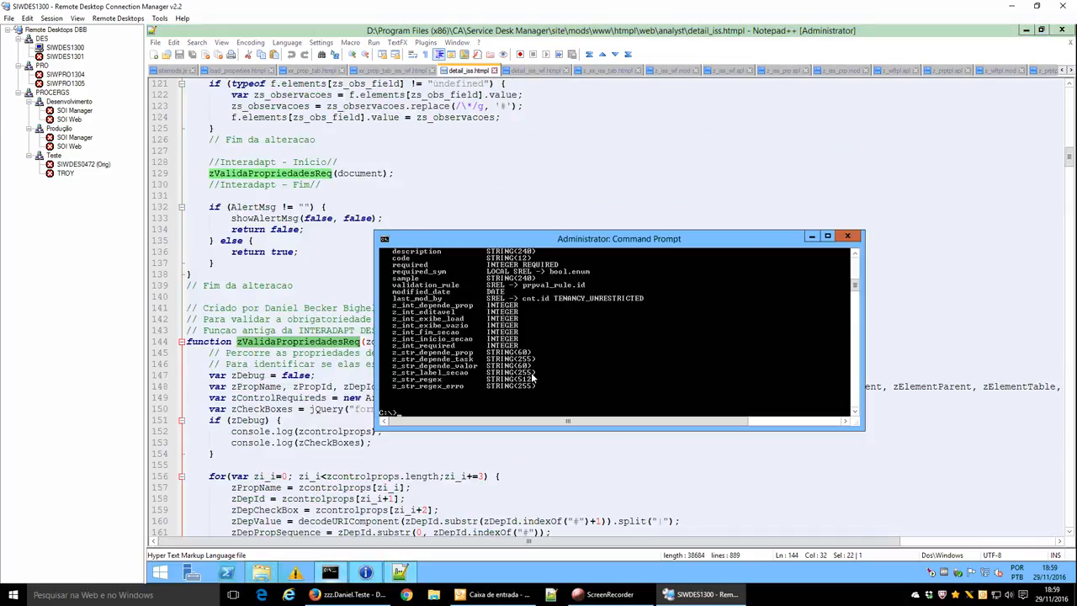
In the prptpl factory listing, mark the required and z_int_required attributes, then return to Notepad++.
scroll(414, 286, up, 4)
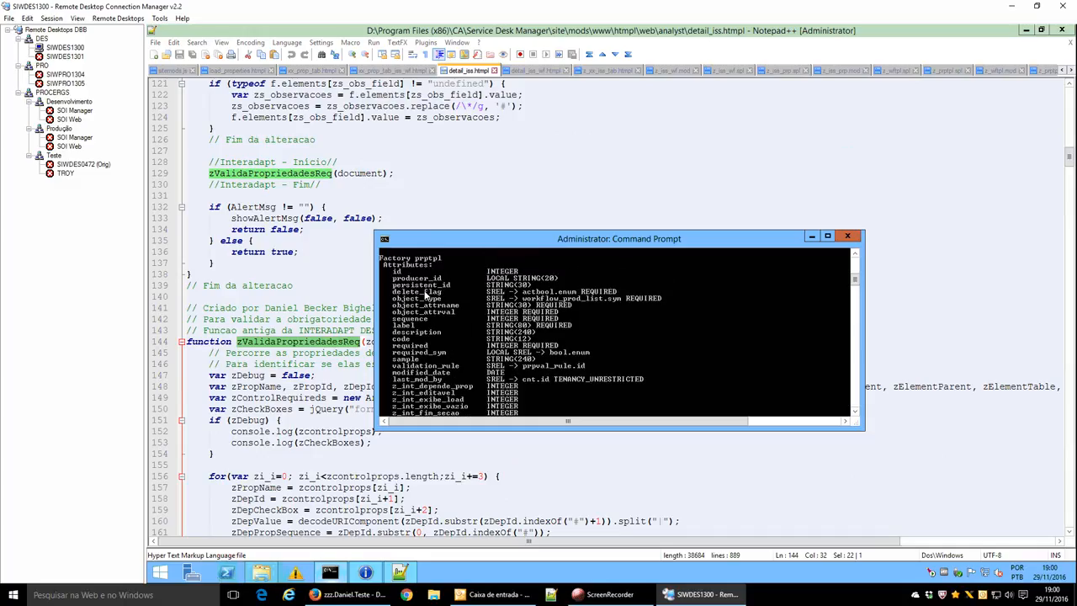
click(399, 347)
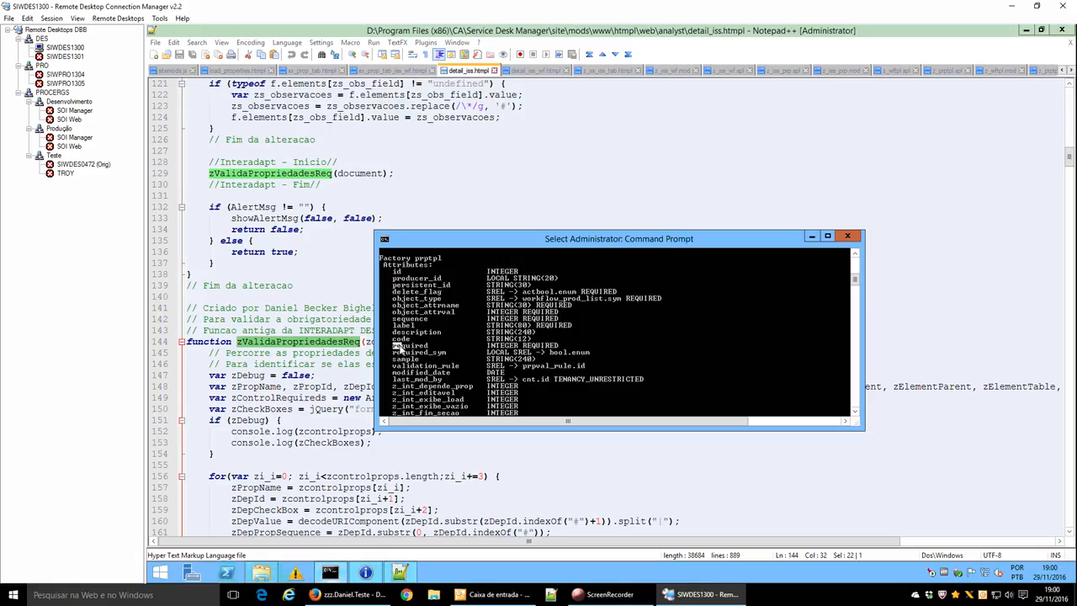
drag(398, 348, 430, 348)
scroll(488, 347, down, 3)
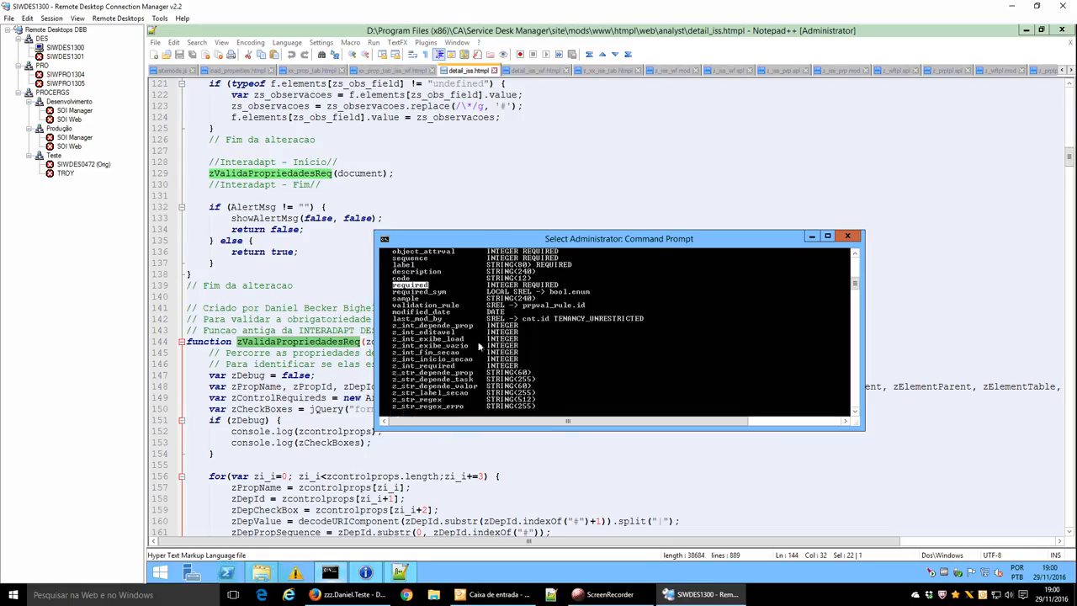
drag(393, 367, 454, 374)
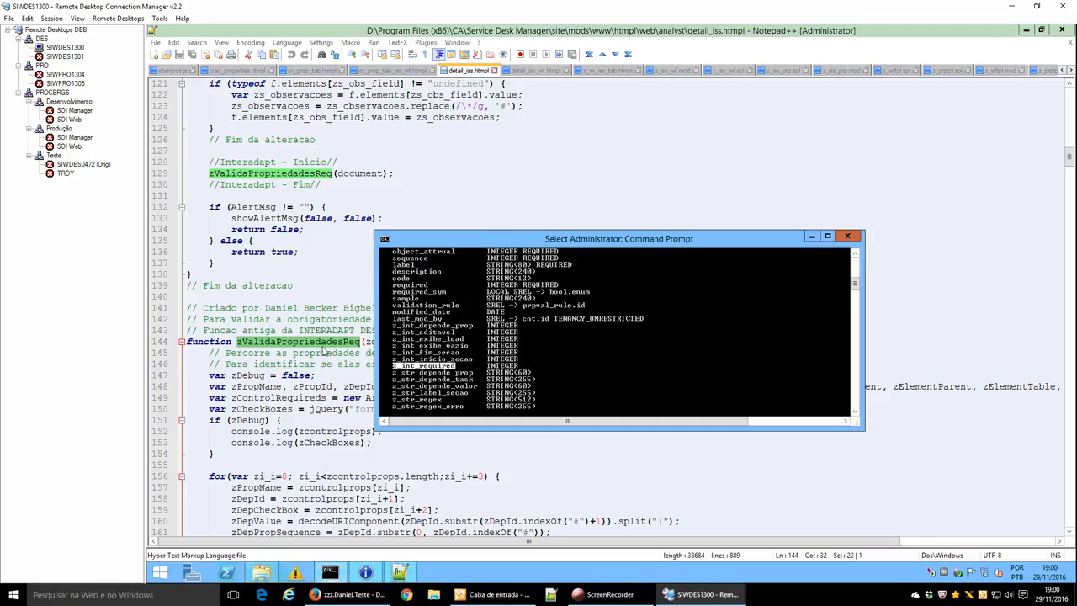
click(309, 345)
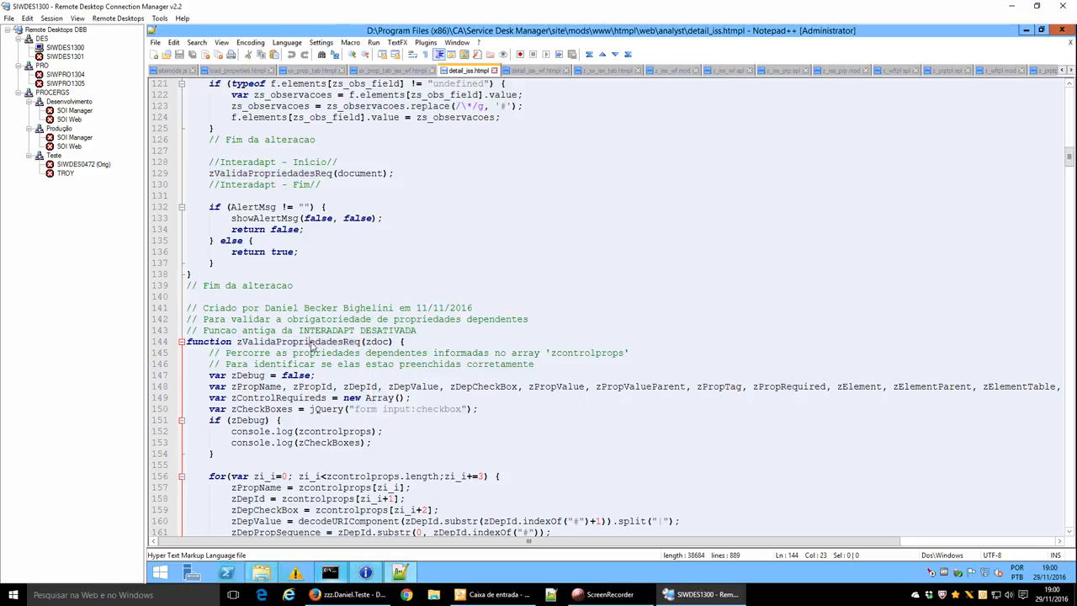
Read through the zValidaPropriedadesReq validation function in detail_iss.htmpl.
double_click(310, 345)
scroll(383, 332, down, 12)
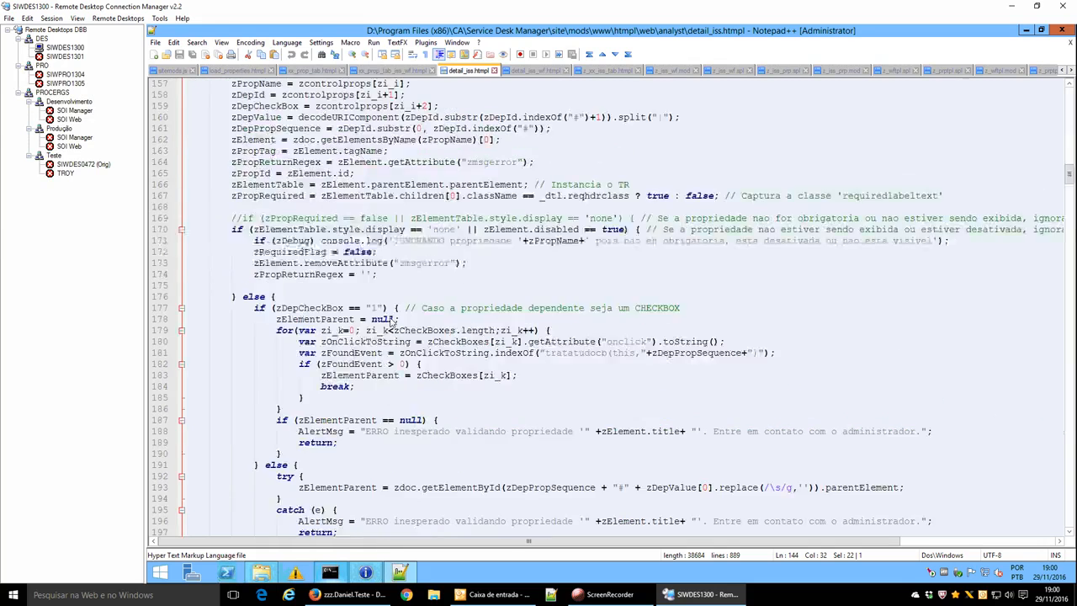
scroll(392, 322, down, 20)
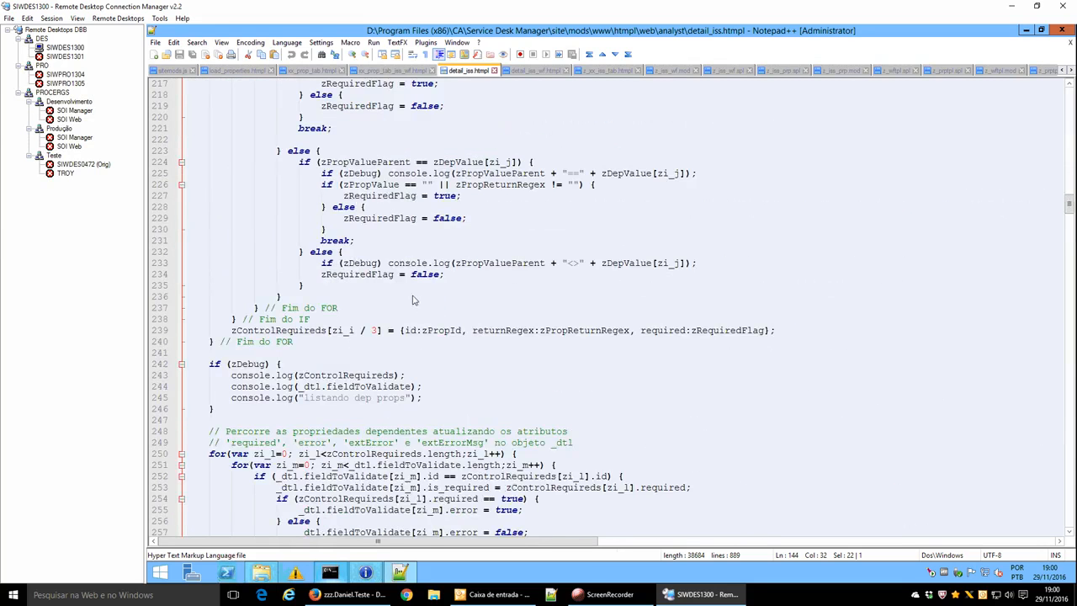
scroll(413, 298, down, 10)
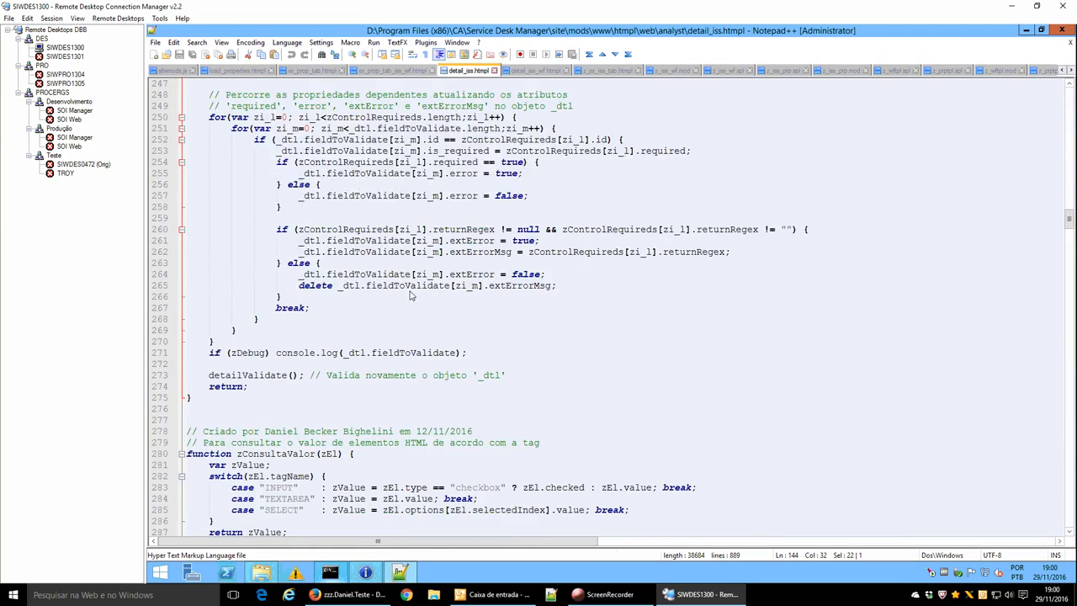
Glance at detail_iss_wf.htmpl and z_xx_iss_tab.htmpl, then return to the REQ44462 update form.
click(547, 74)
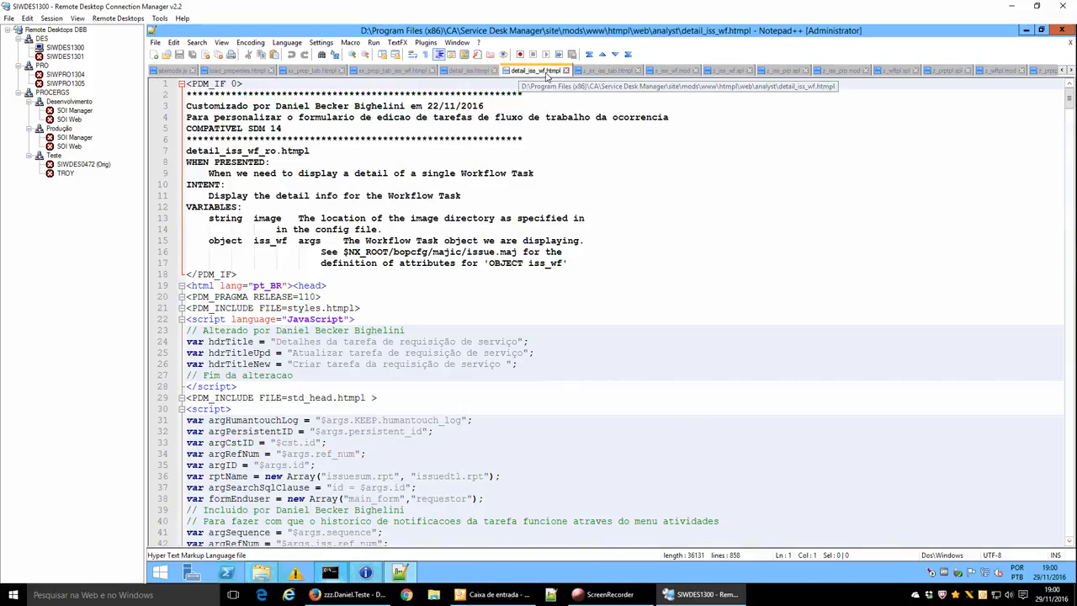
click(606, 73)
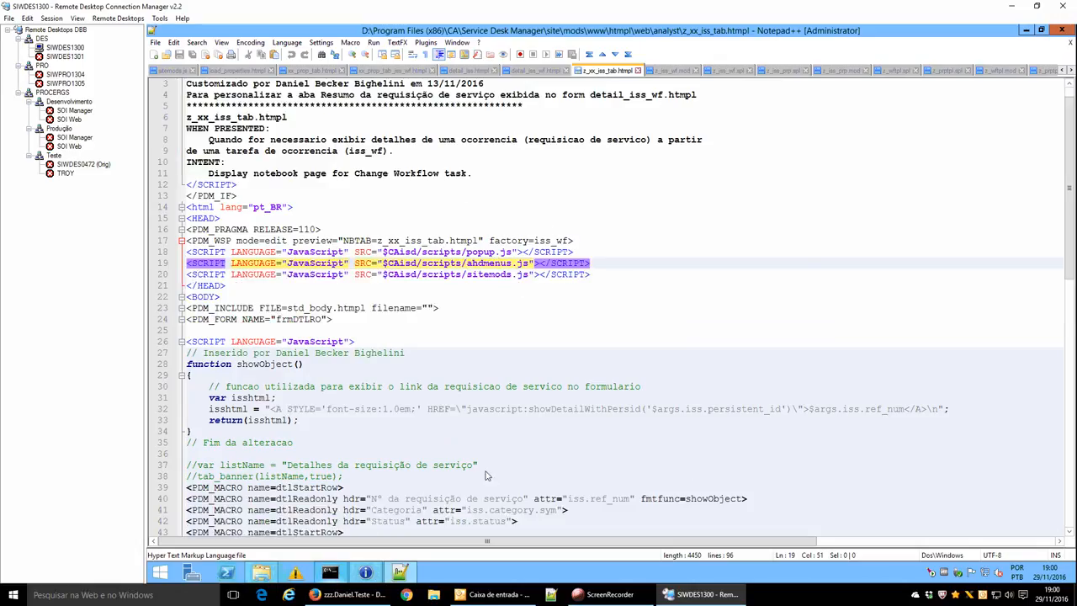
click(383, 596)
click(304, 9)
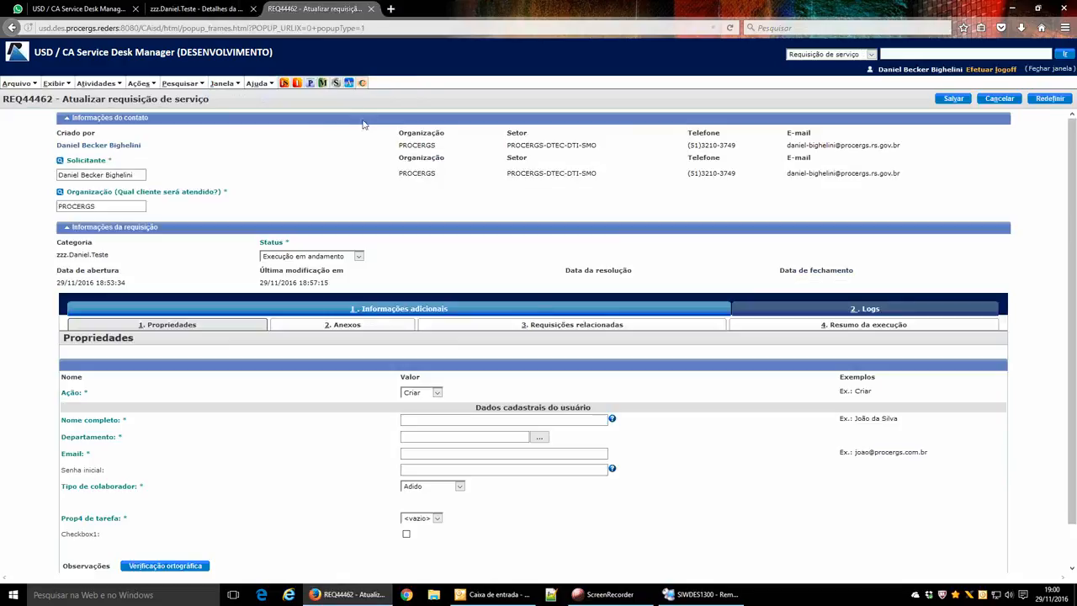
Cancel the REQ44462 edit, review the workflow task's property values, then switch to remote Notepad++.
click(998, 100)
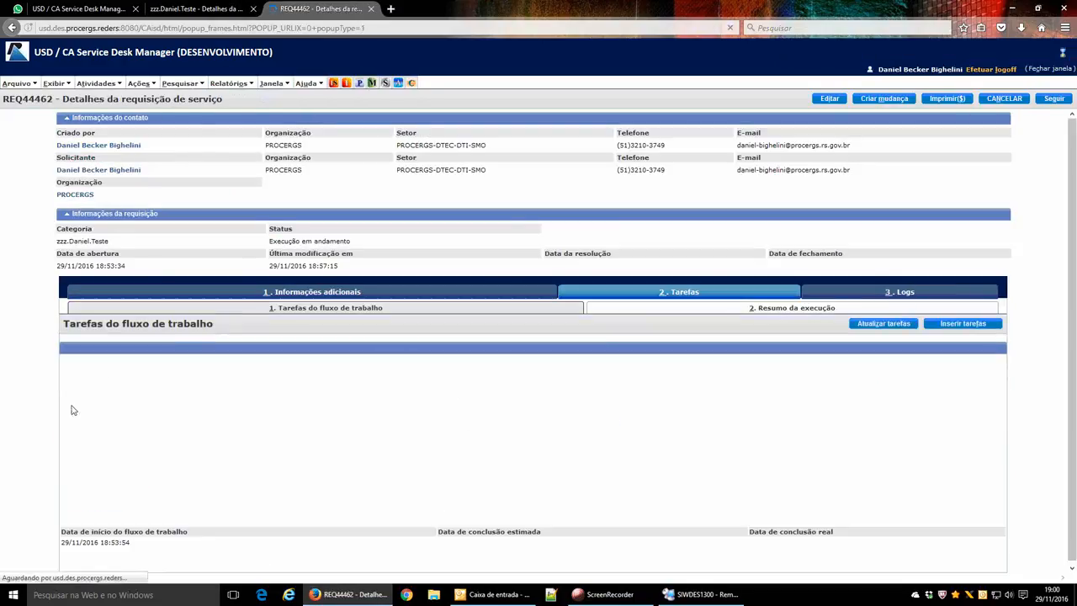
click(67, 412)
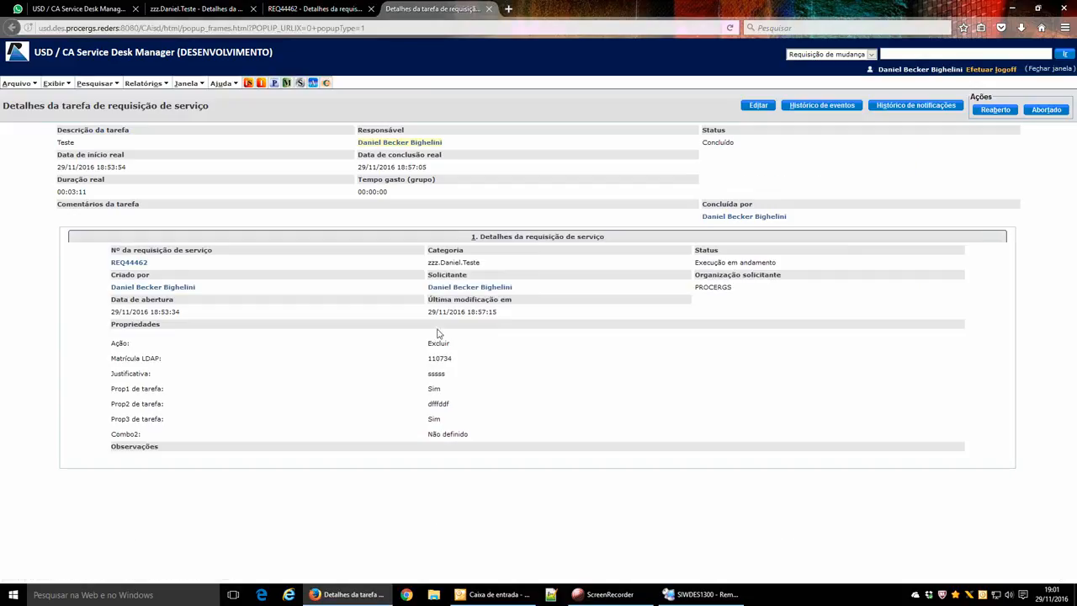
drag(113, 345, 481, 435)
click(482, 435)
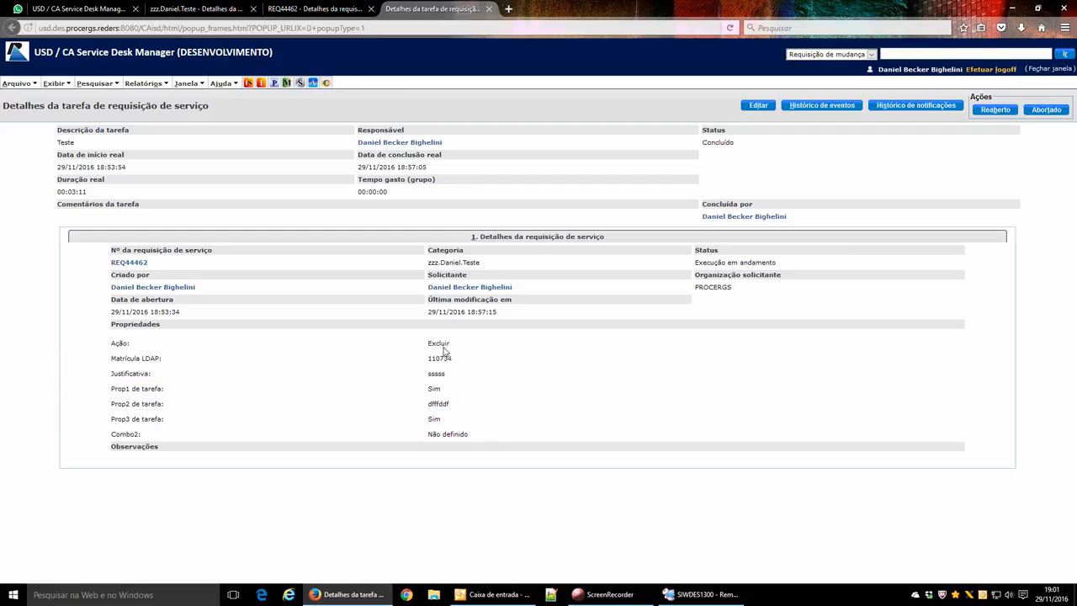
click(703, 594)
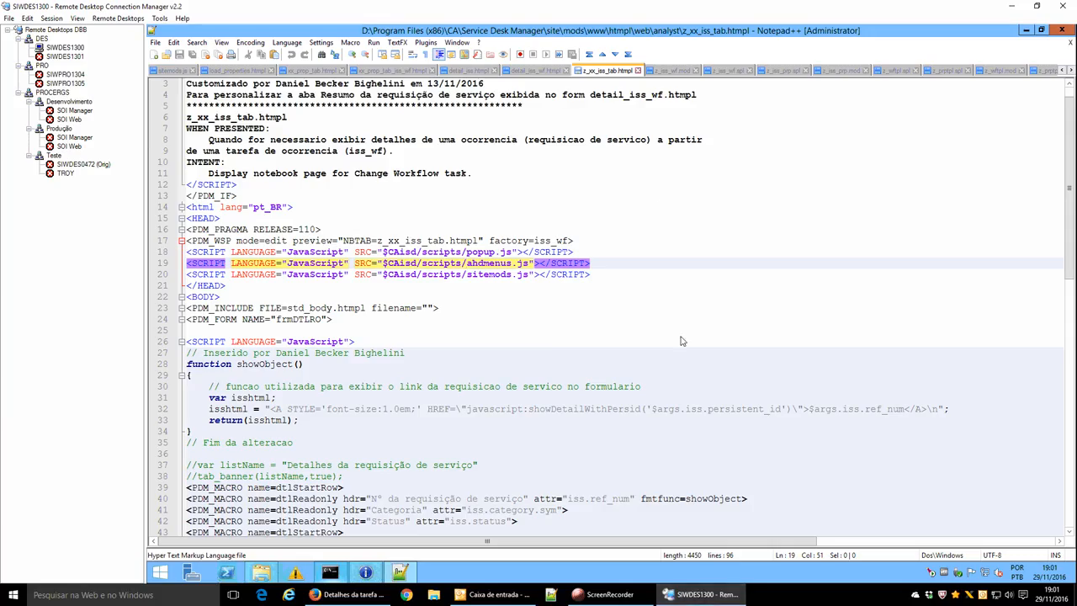
Check the POST_CI salva_propriedades trigger in z_iss_wf.mod, then go back to the task details page.
click(677, 73)
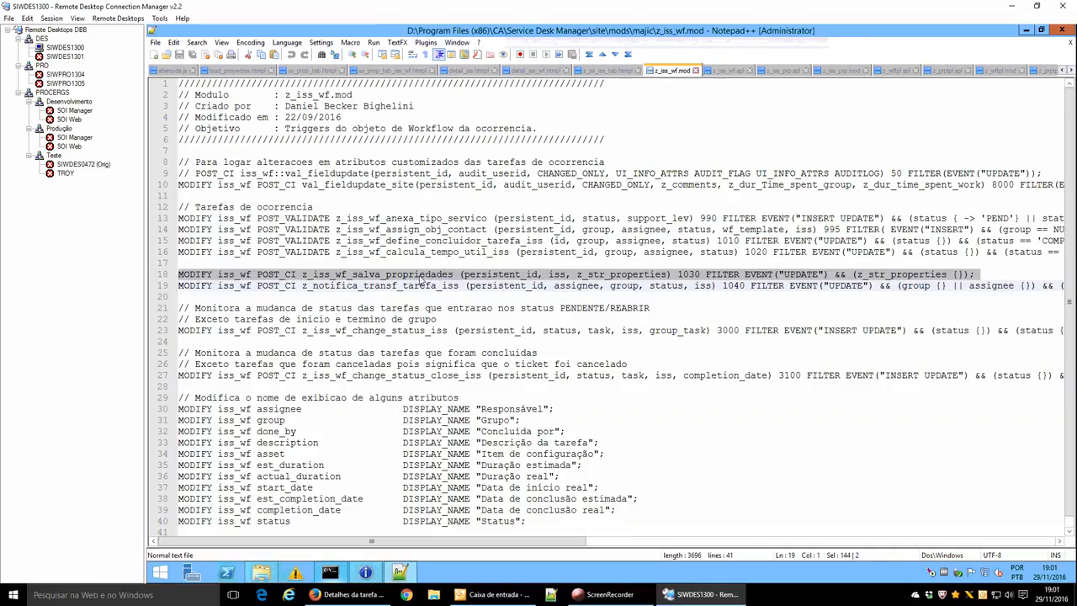
click(347, 594)
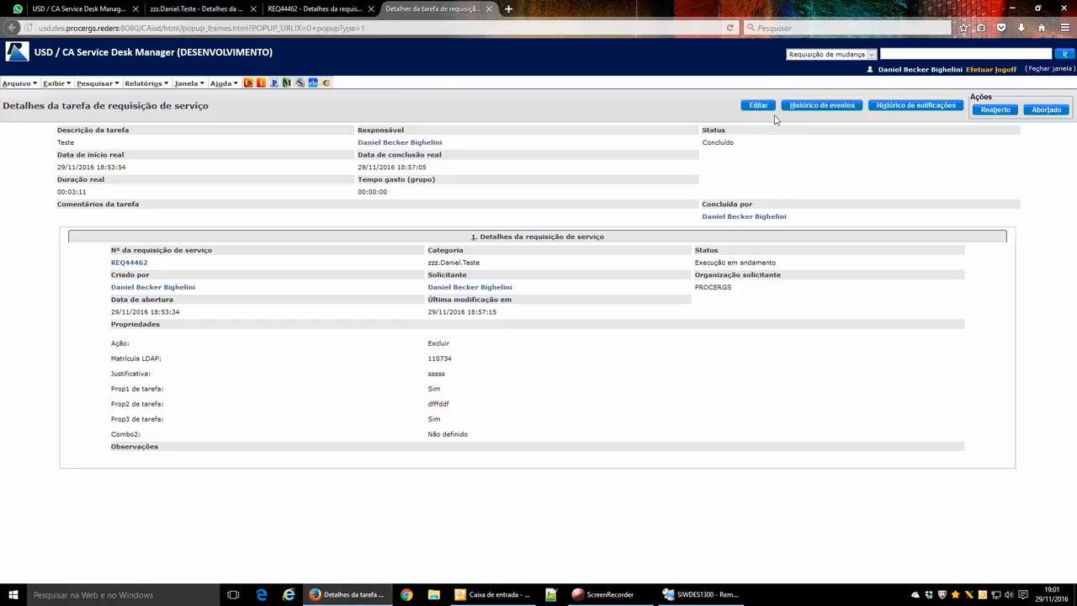
Reopen the completed task with status Reaberto and put the cursor in Prop2 de tarefa.
click(995, 109)
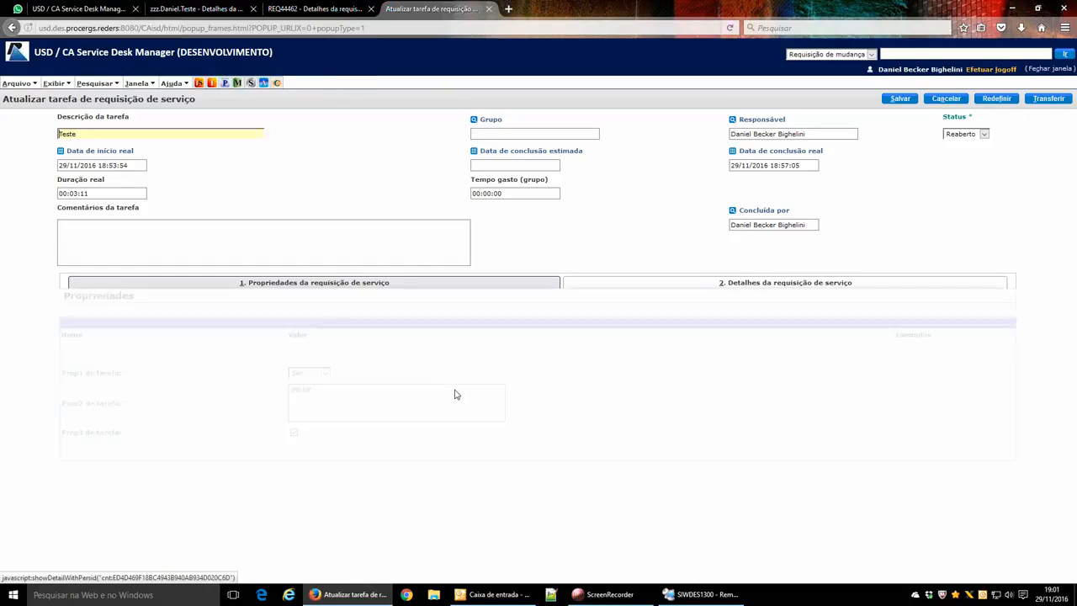
click(341, 402)
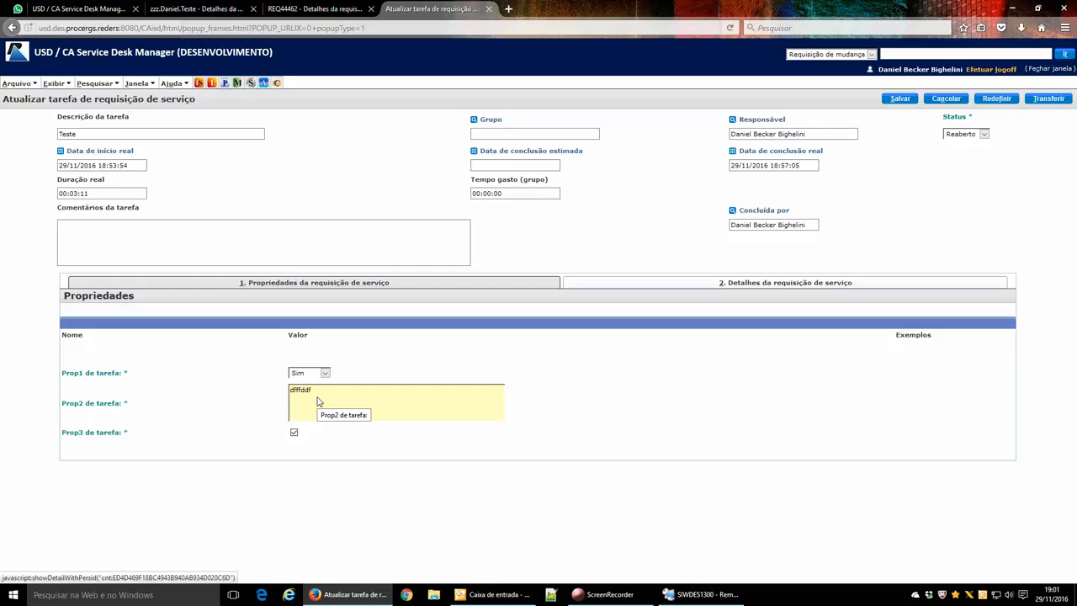
Bring the remote Notepad++ session showing z_iss_wf.mod to the front.
click(703, 594)
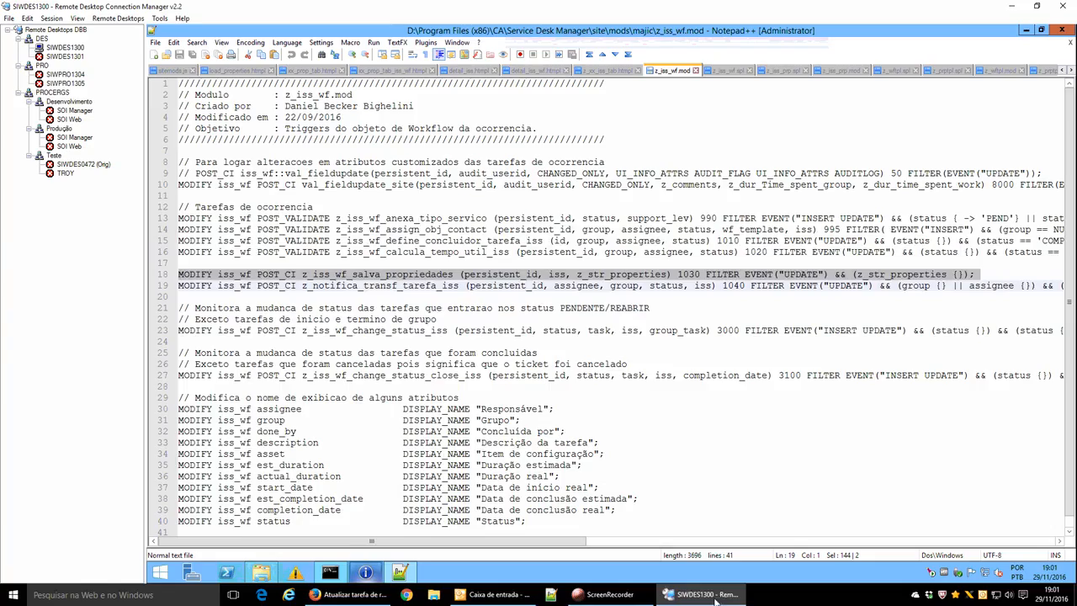
Look up z_iss_wf_salva_propriedades in z_iss_wf.spl and its argv[3] use on line 577.
double_click(375, 275)
click(729, 70)
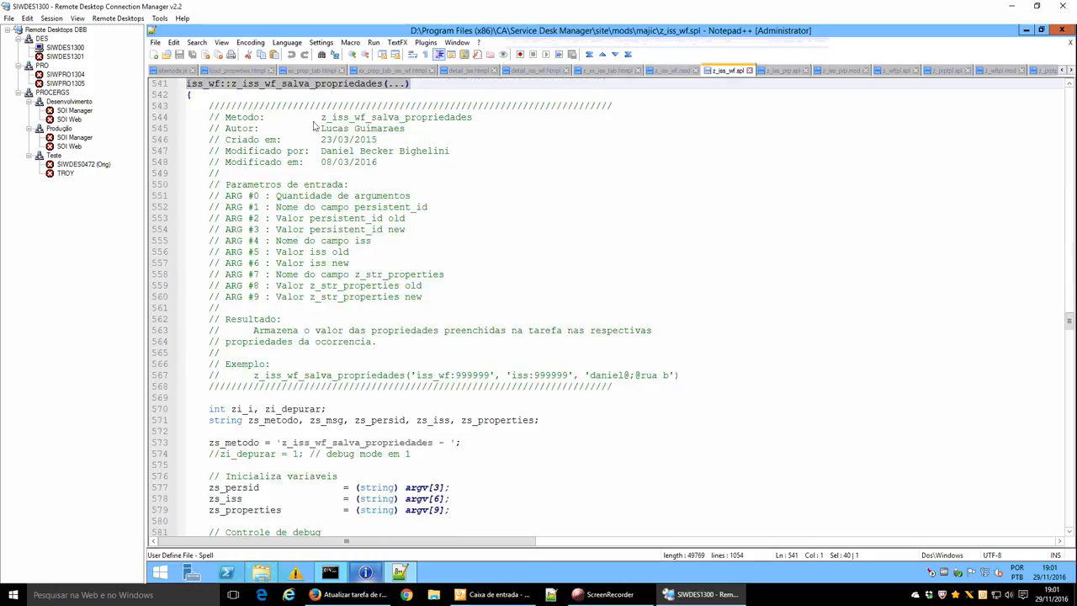
scroll(365, 364, down, 6)
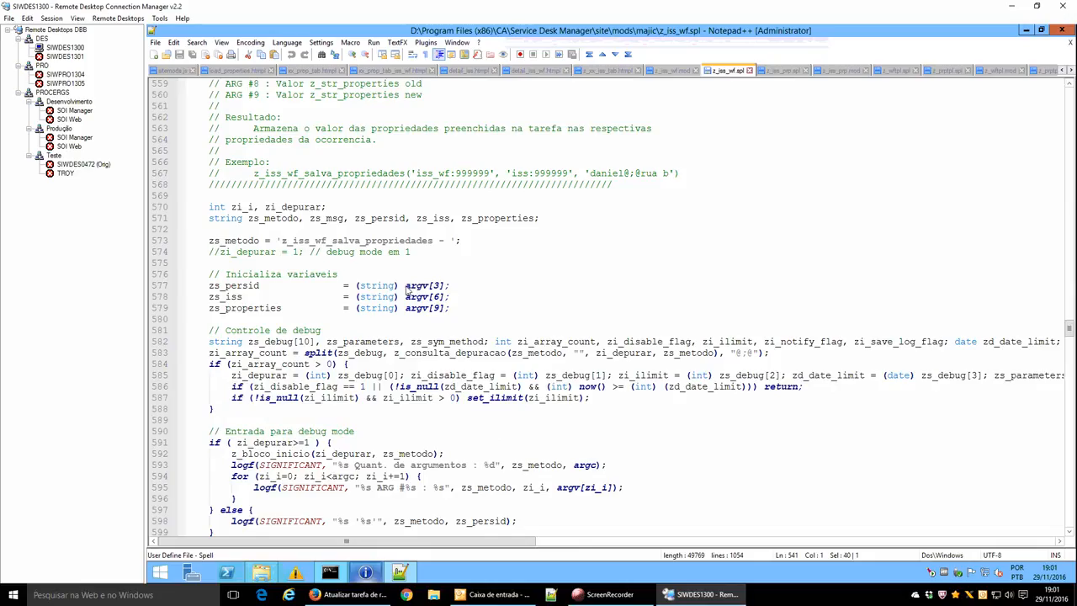
drag(405, 287, 461, 291)
click(462, 291)
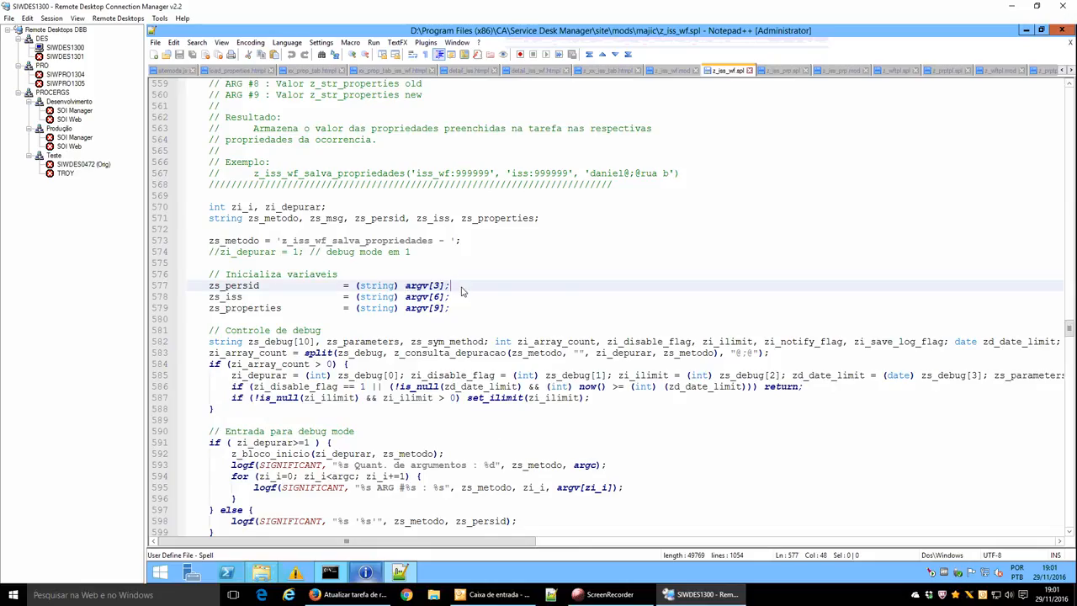
Review the validate_property definition and its occurrences in z_iss_prp.spl.
click(791, 72)
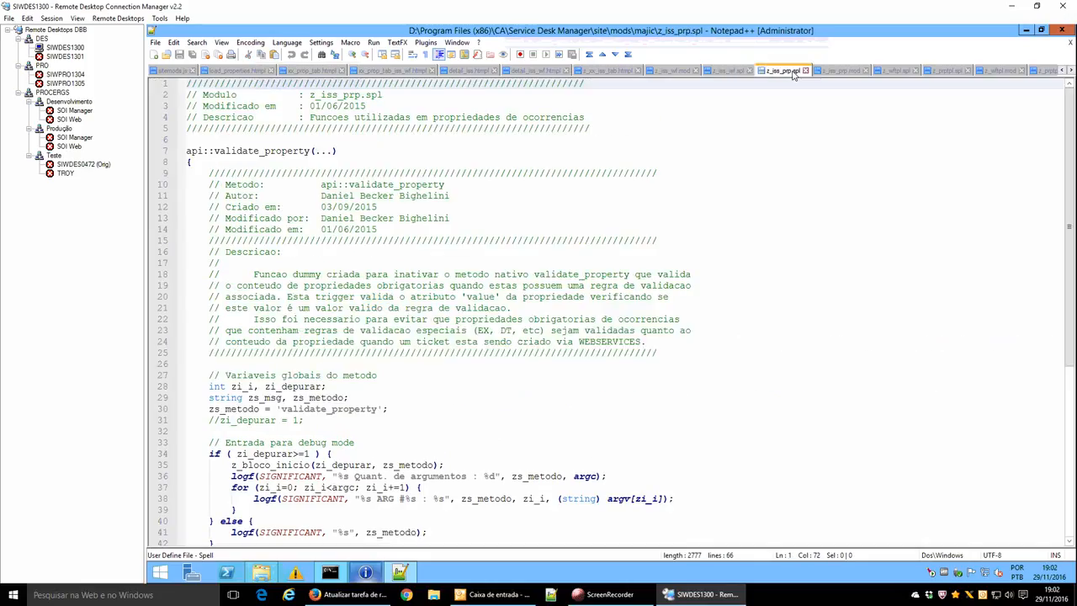
click(278, 154)
double_click(278, 155)
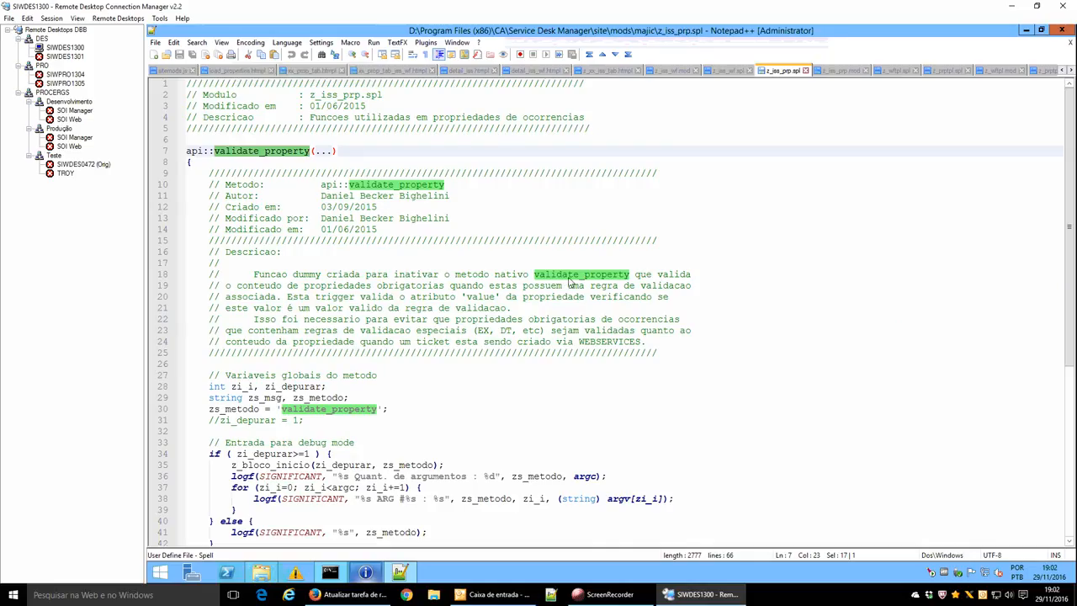
drag(537, 279, 630, 279)
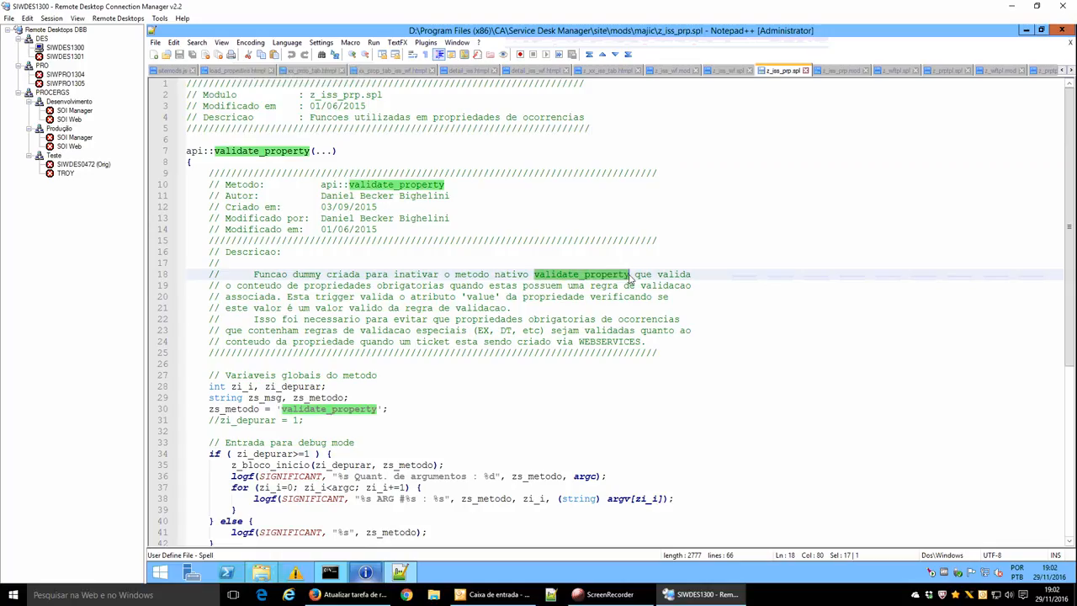
scroll(660, 298, down, 8)
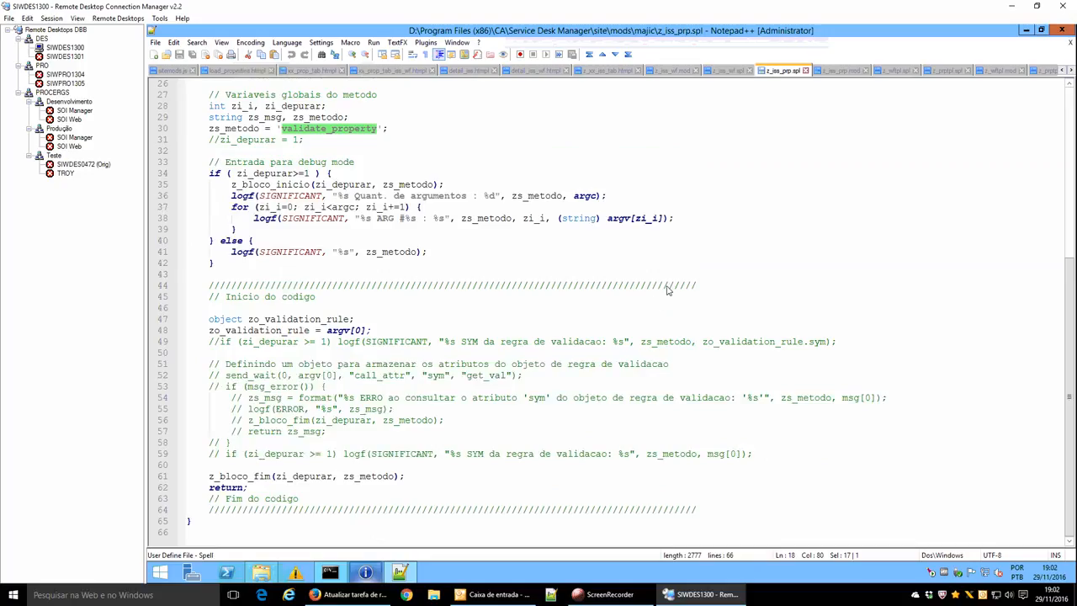
scroll(667, 288, up, 7)
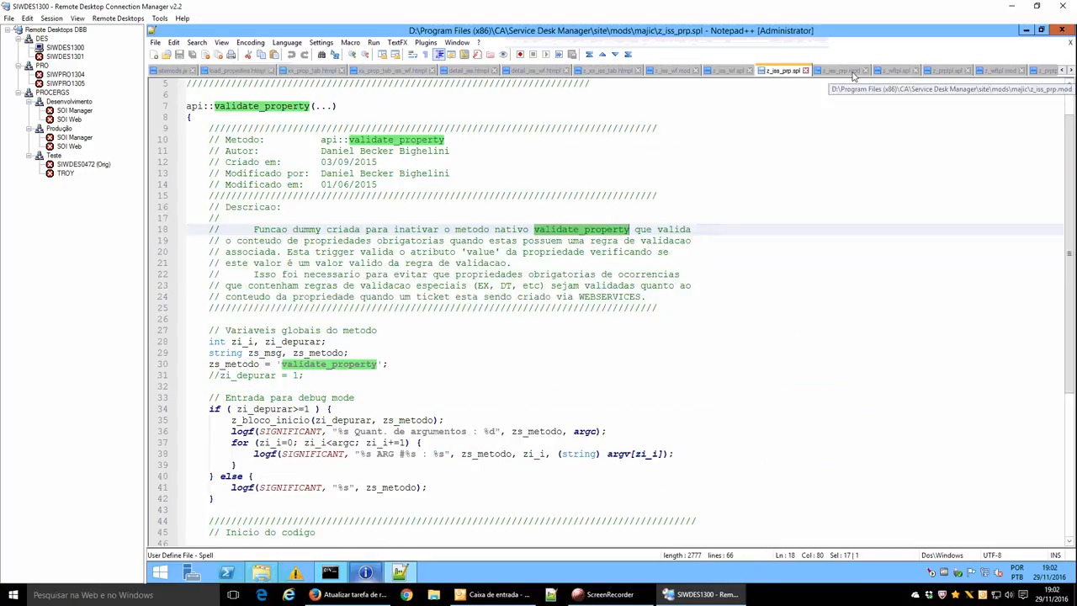
Glance through z_iss_prp.mod, z_wftpl.spl, z_prptpl.spl and bridge.jsp, then return to the browser.
click(846, 73)
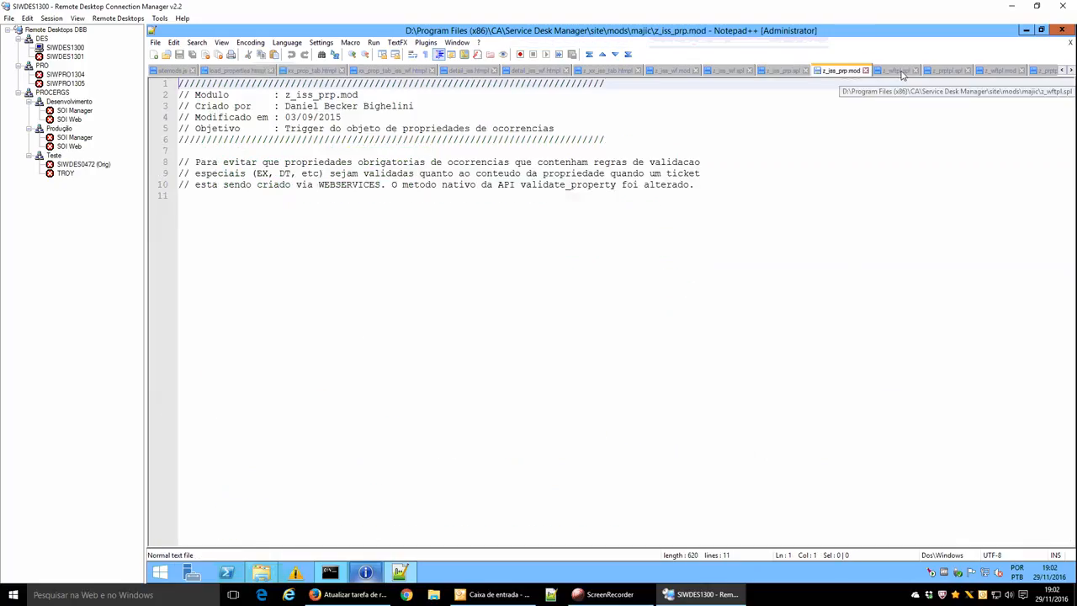
click(898, 71)
click(945, 72)
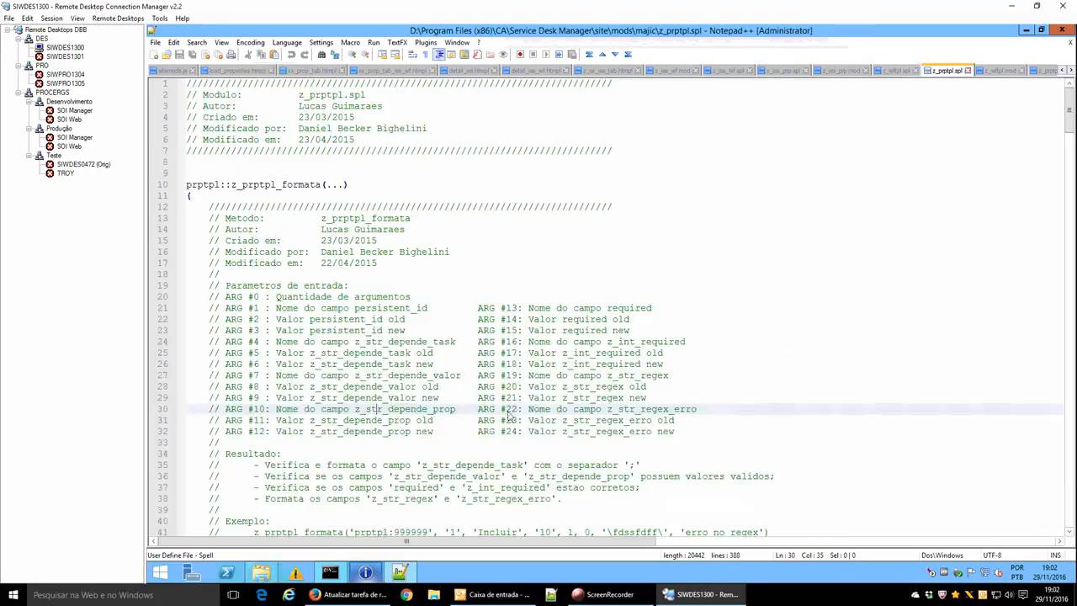
click(263, 574)
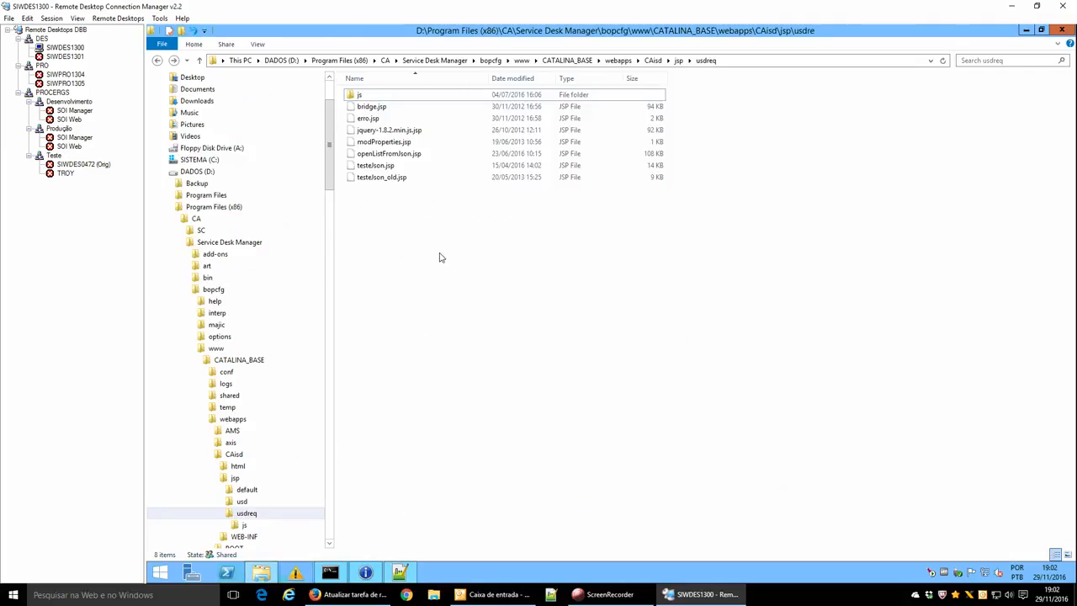
click(371, 107)
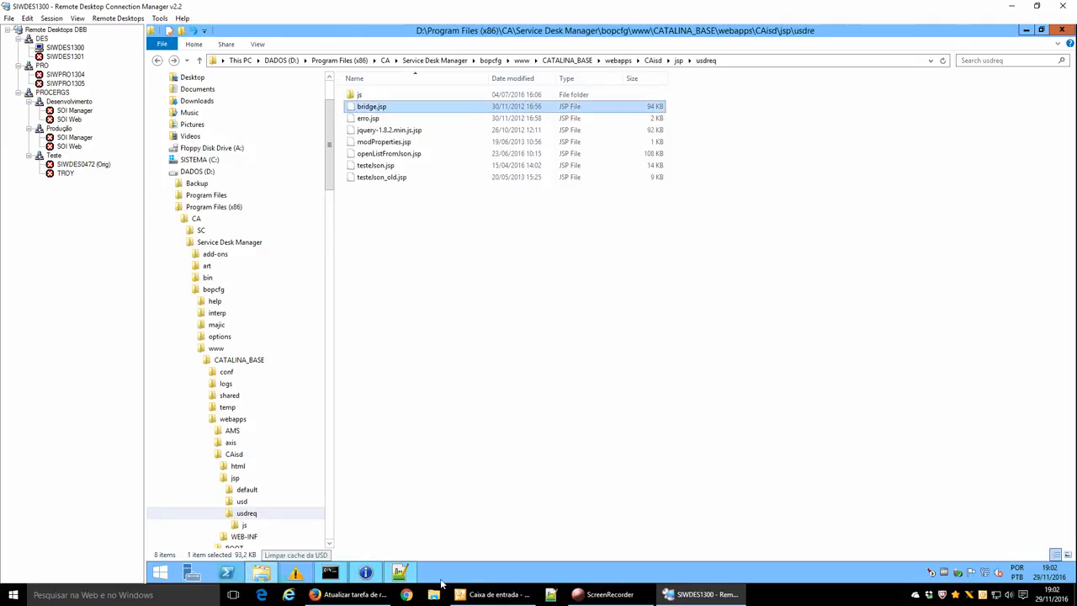
click(314, 594)
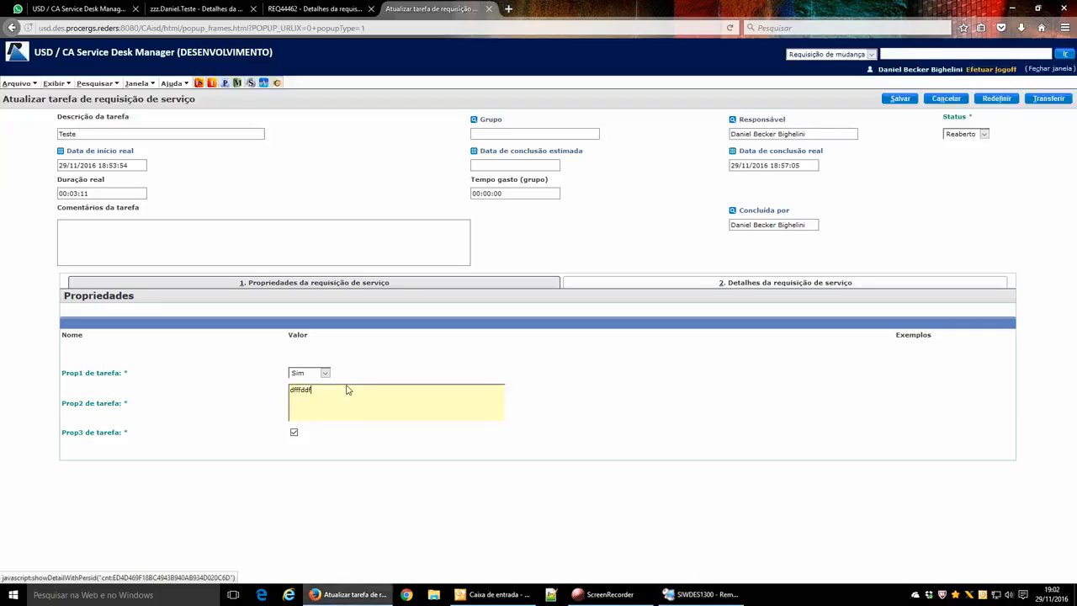
Cancel the task edit, check the request's additional properties, and return to the remote desktop.
click(945, 99)
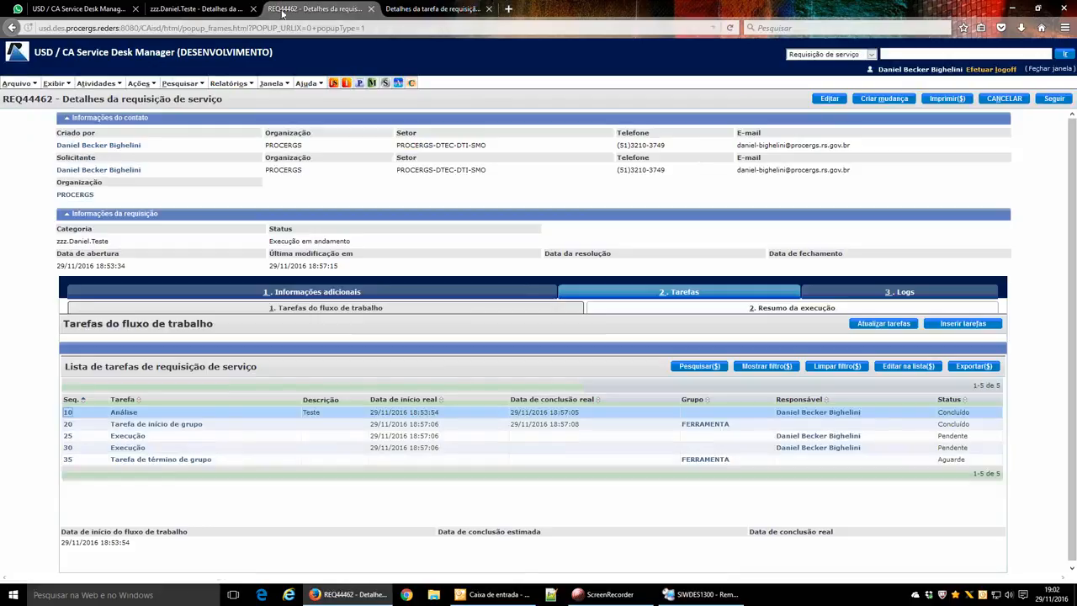
click(372, 292)
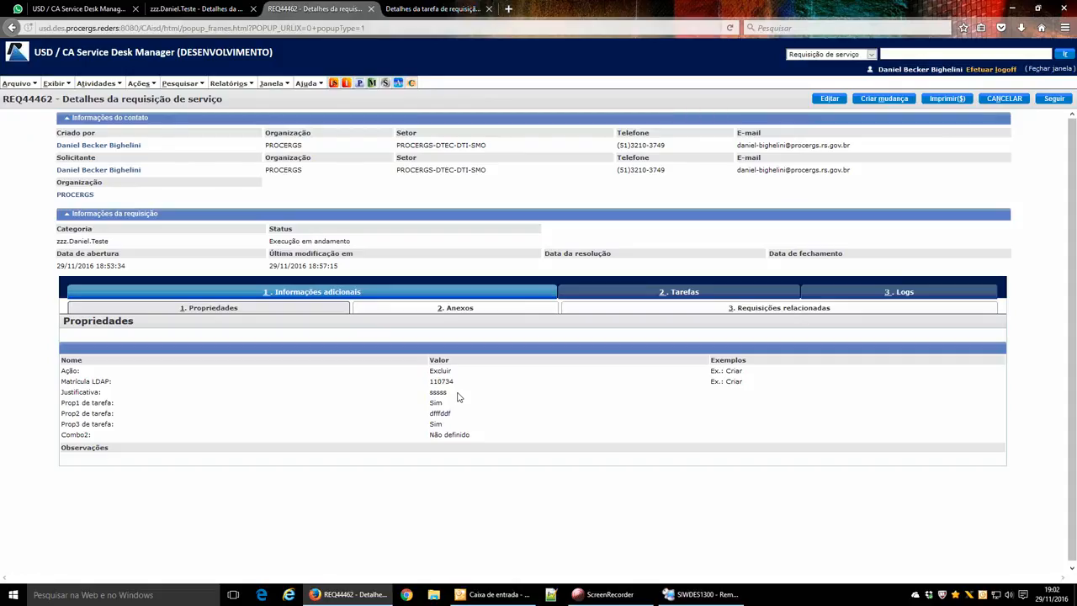
click(686, 596)
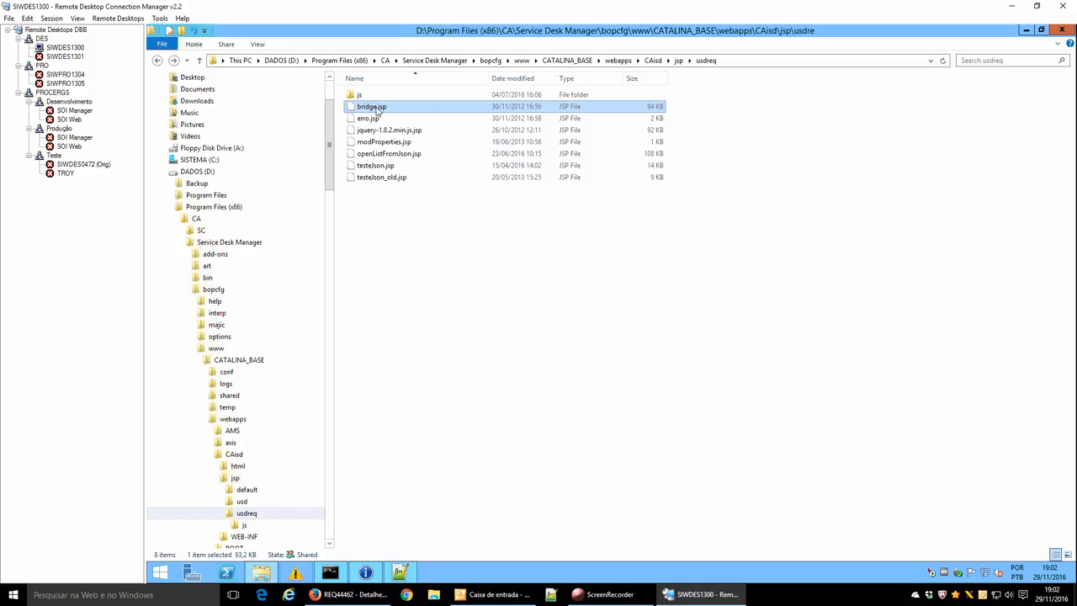
Inspect bridge.jsp and erro.jsp in the usdreq folder, then return to the browser's request details.
click(378, 212)
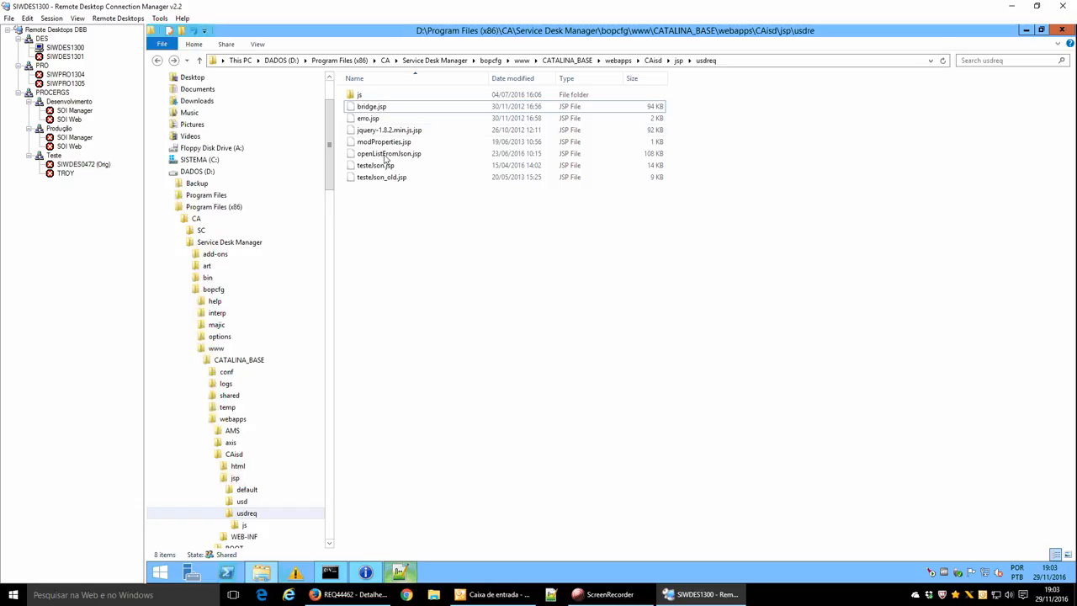
click(381, 109)
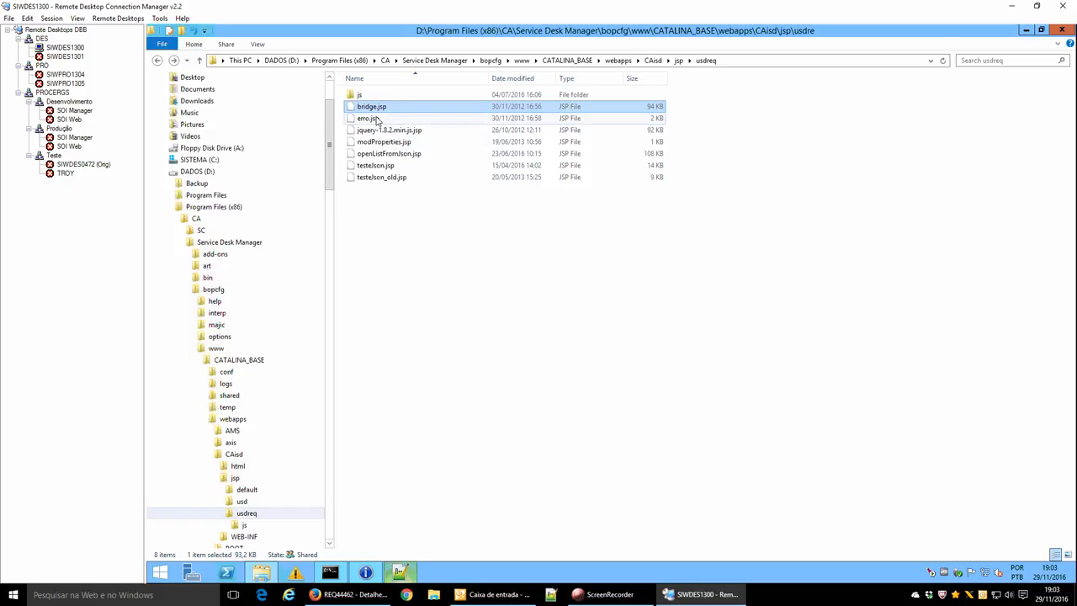
click(371, 118)
click(389, 107)
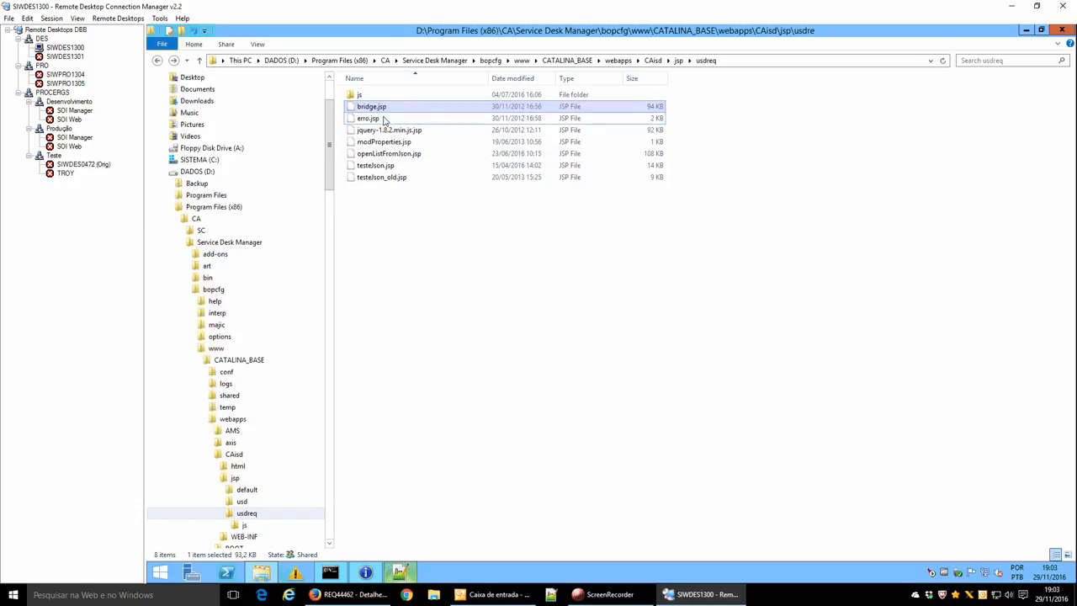
click(402, 211)
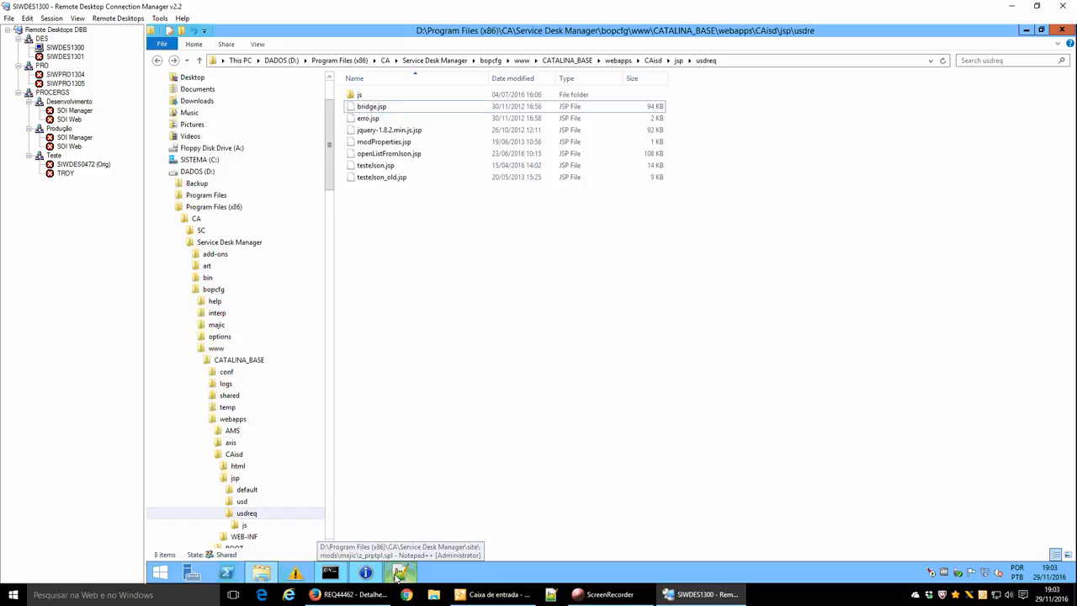
click(345, 594)
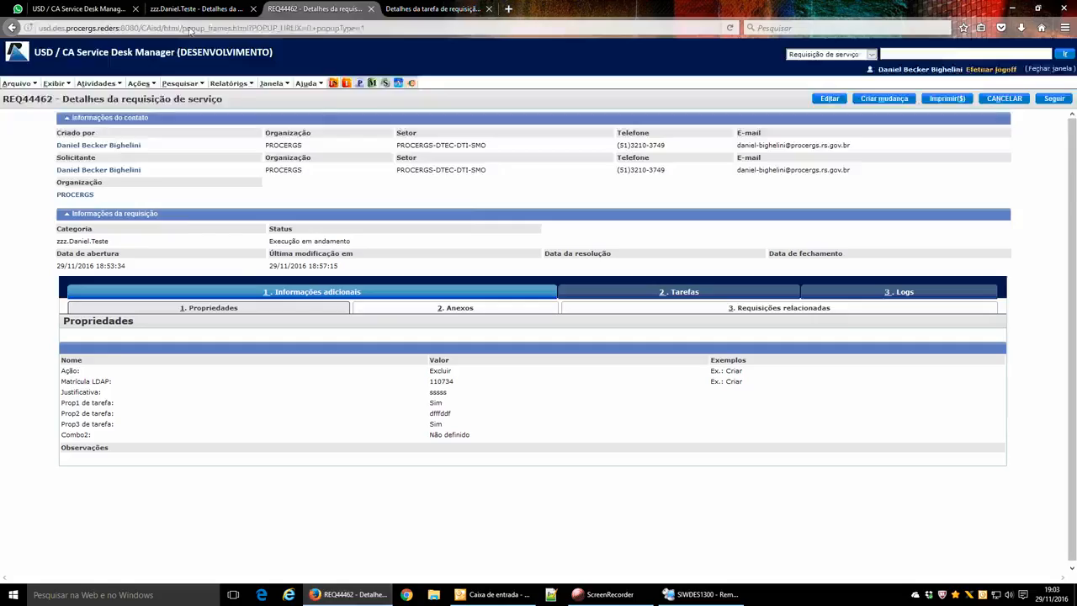
In the test category, check the Email property, then edit the 'Nome completo:' property template (sequence 20).
click(82, 8)
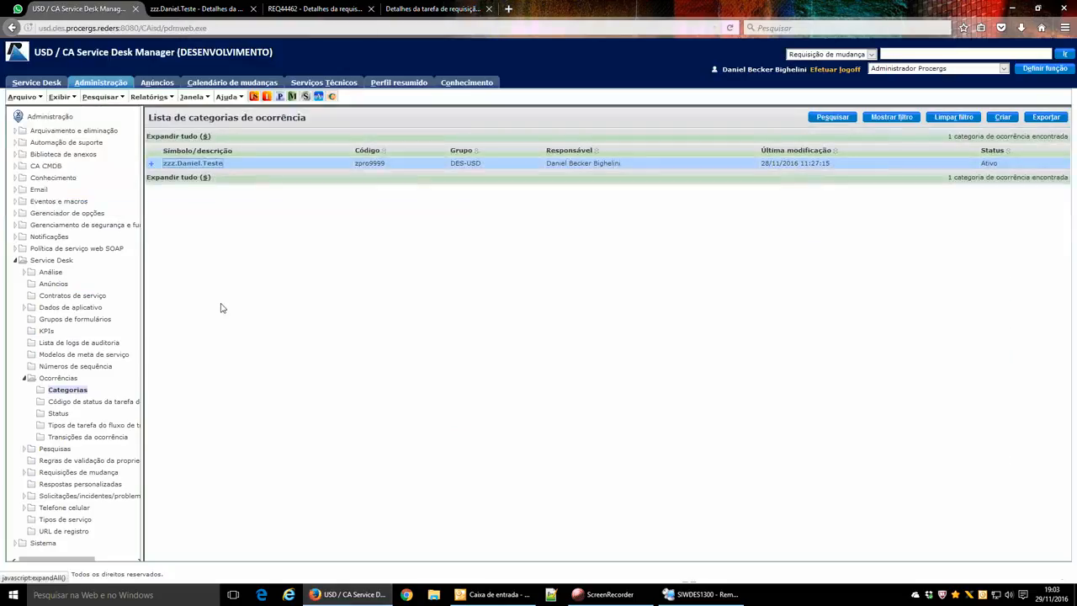
click(215, 165)
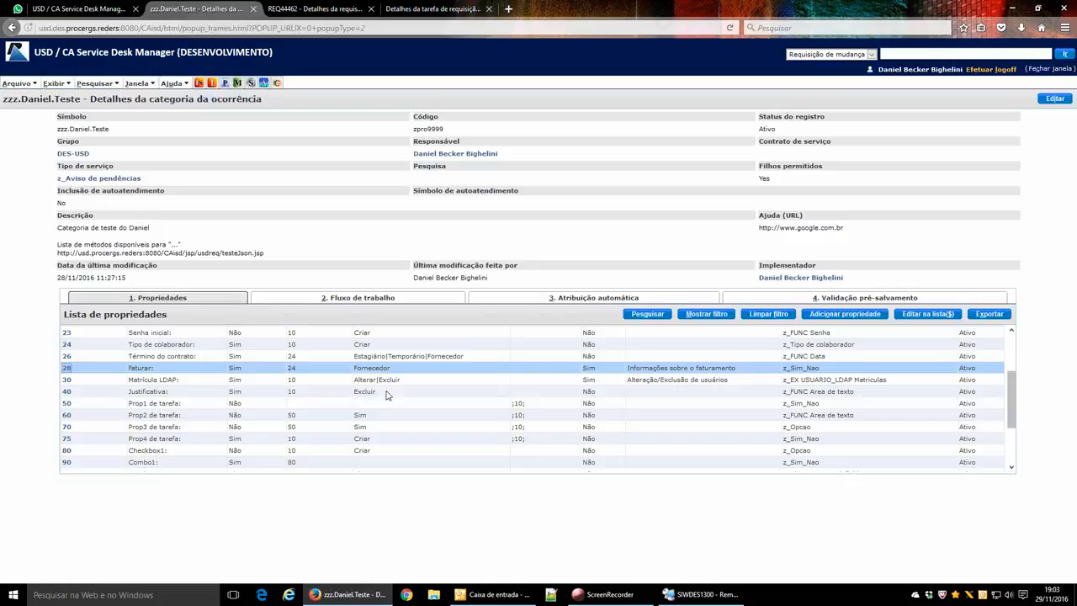
scroll(366, 379, up, 3)
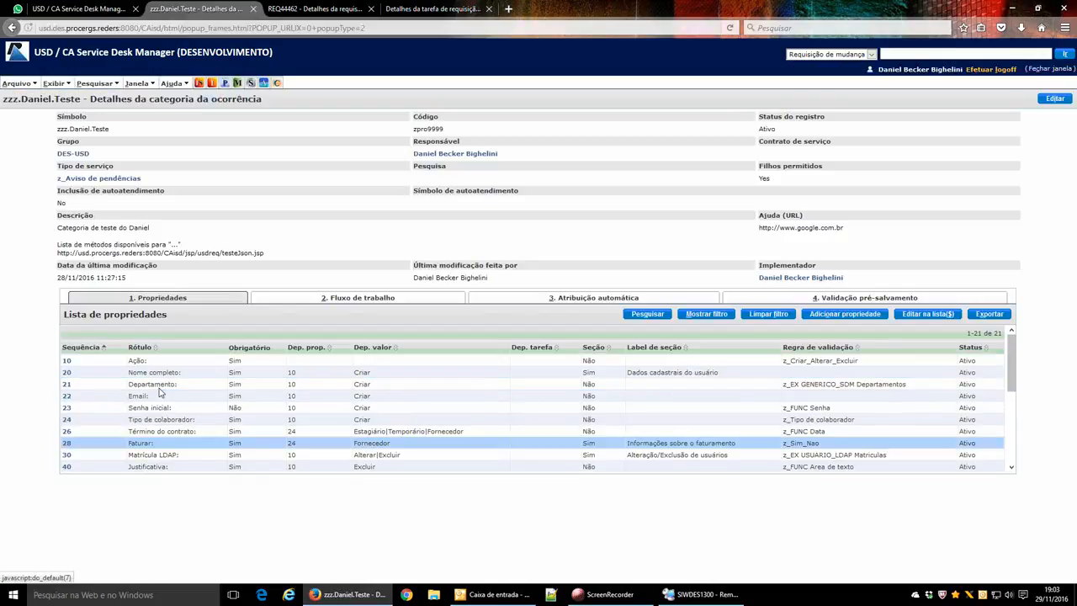
click(66, 397)
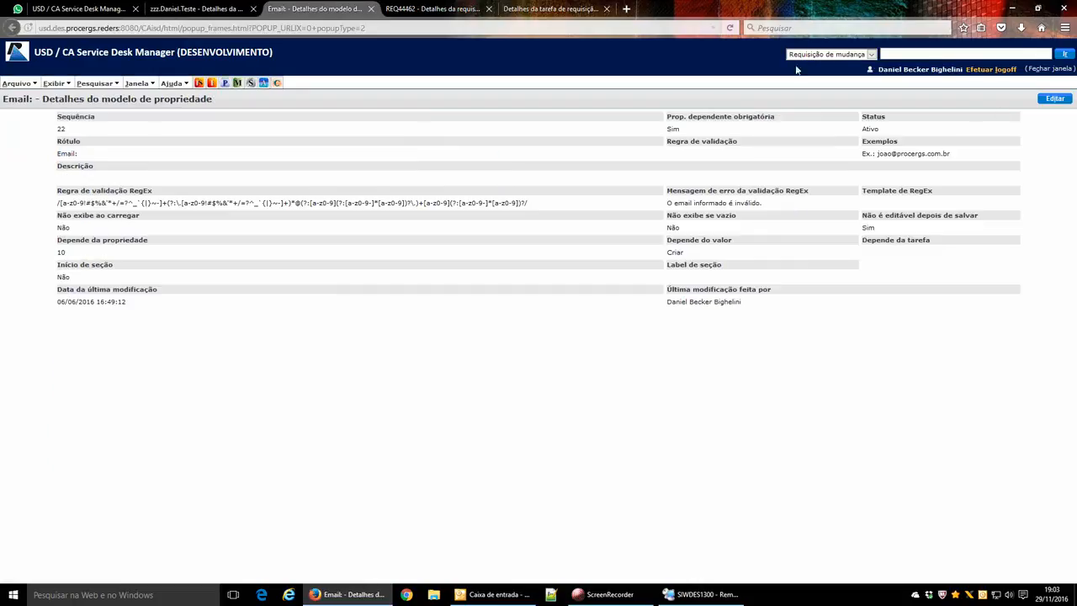
click(371, 8)
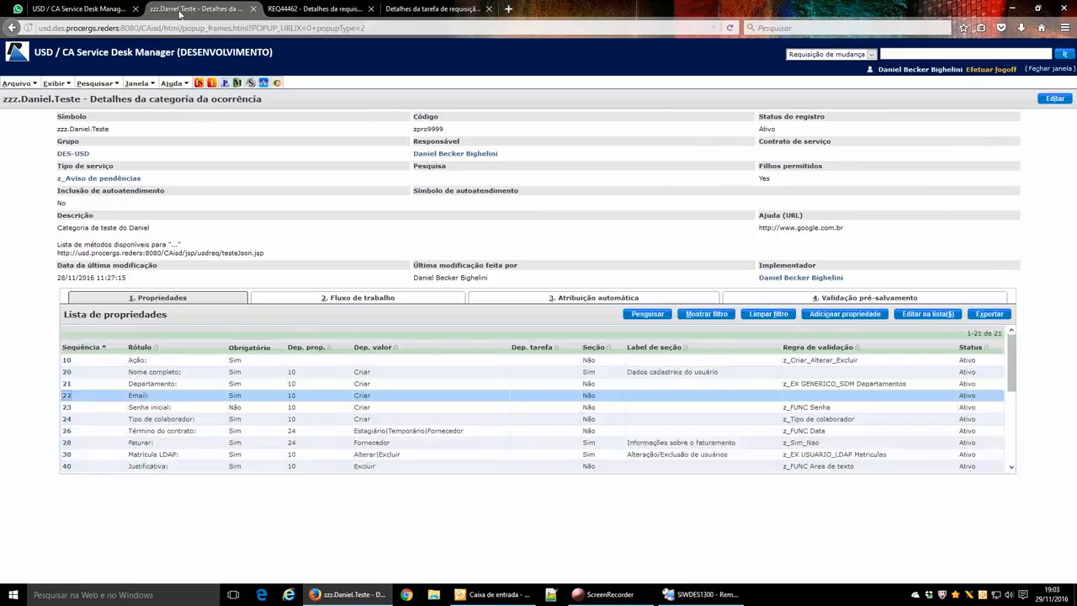
scroll(227, 395, down, 3)
scroll(223, 399, up, 3)
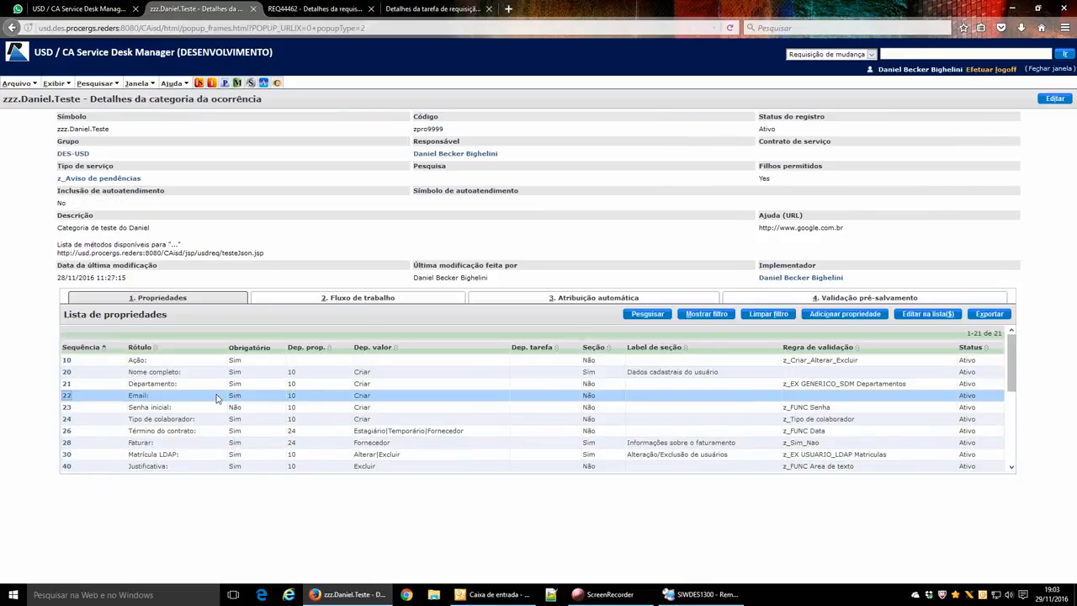
click(66, 372)
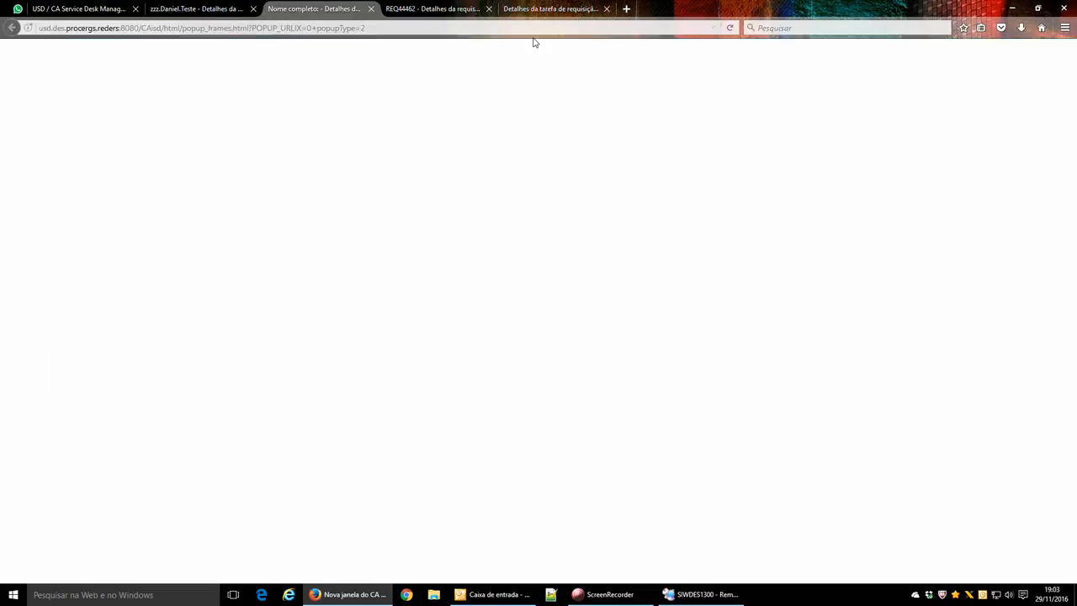
click(1042, 100)
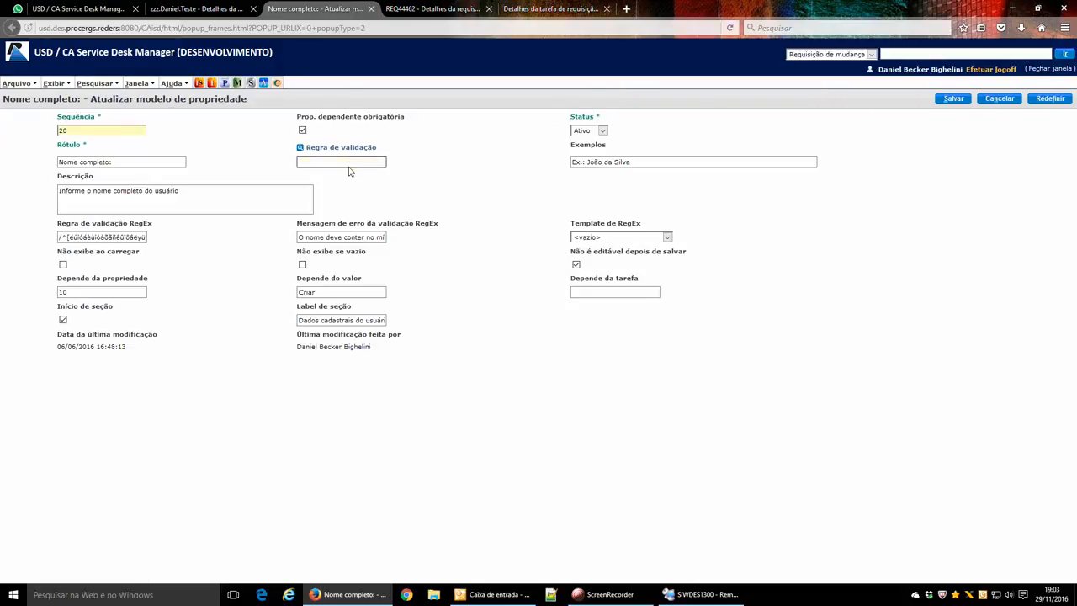
Set the 'Nome completo:' validation rule to z_EX DISPOSITIVO_CABEAVEL via z_ex autocomplete and copy its name.
click(348, 162)
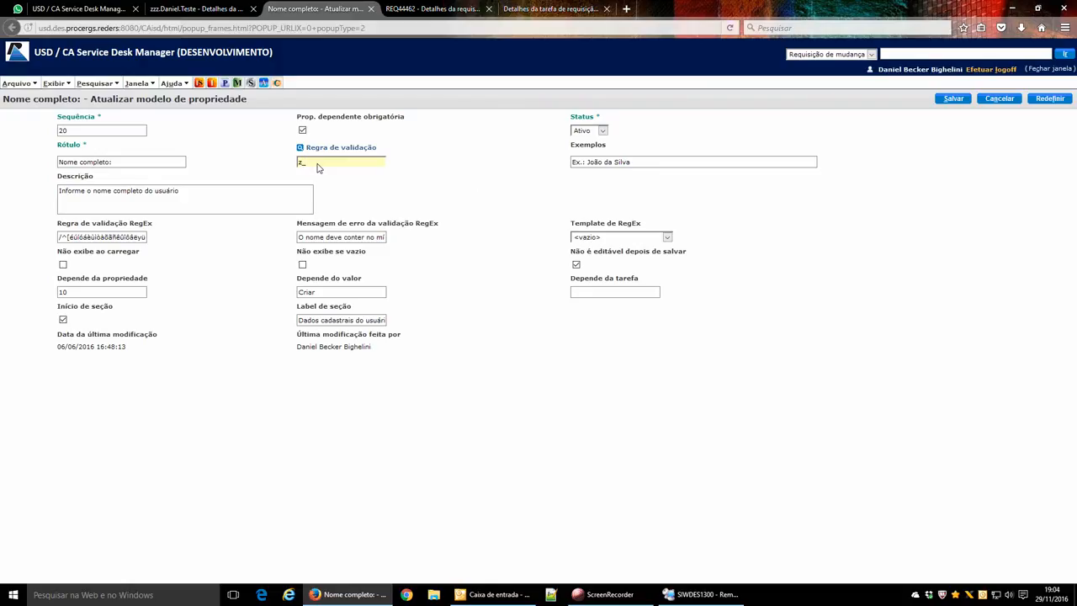
text(z_ex)
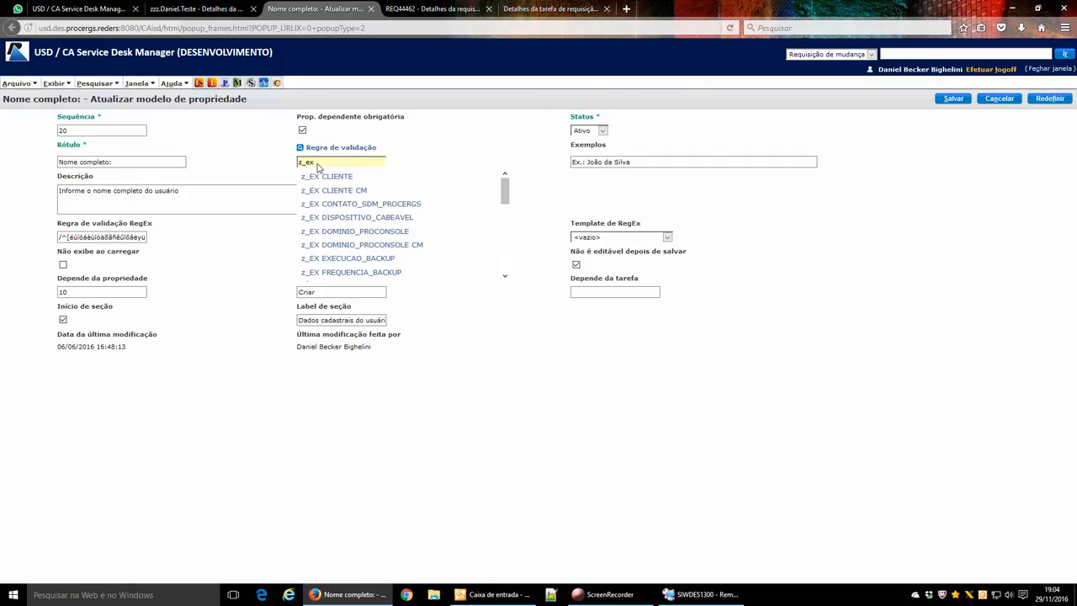
click(388, 223)
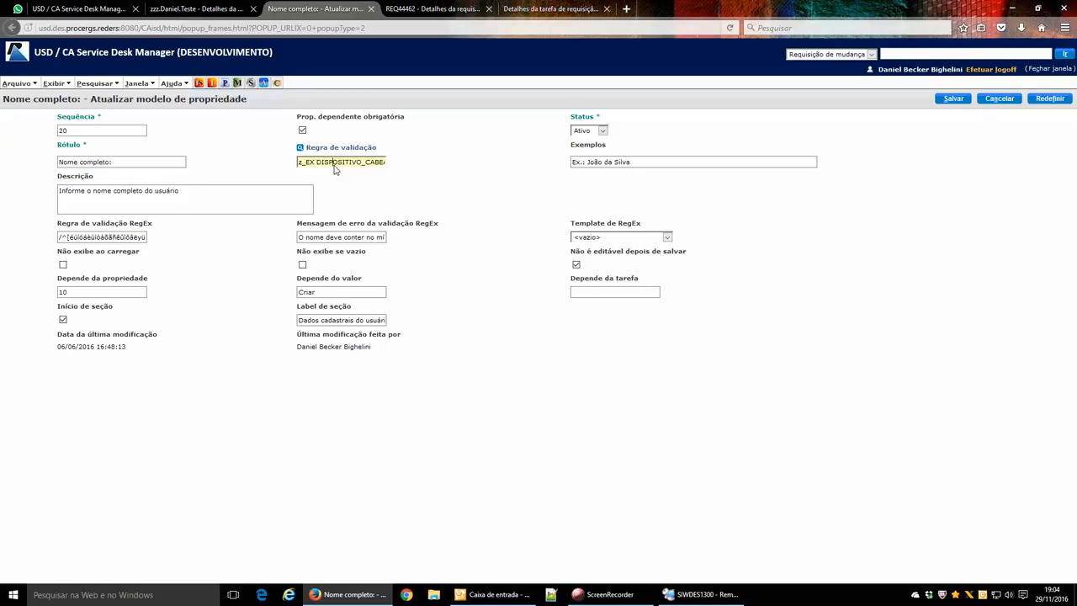
triple_click(334, 161)
click(72, 8)
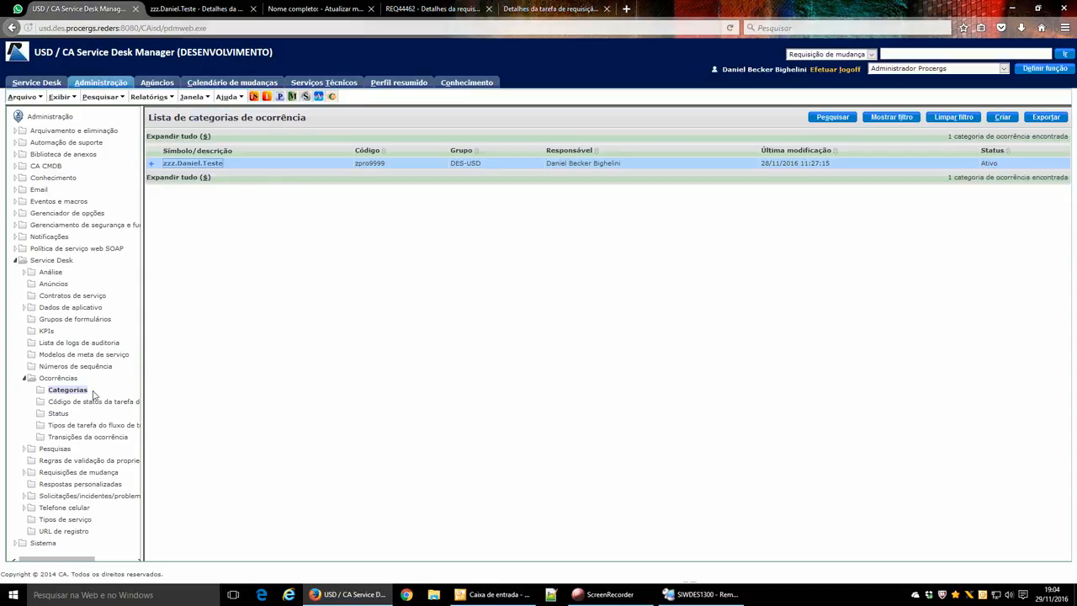
Filter property validation rules by the pasted name z_EX DISPOSITIVO_CABEAVEL and review its parameter value.
click(84, 460)
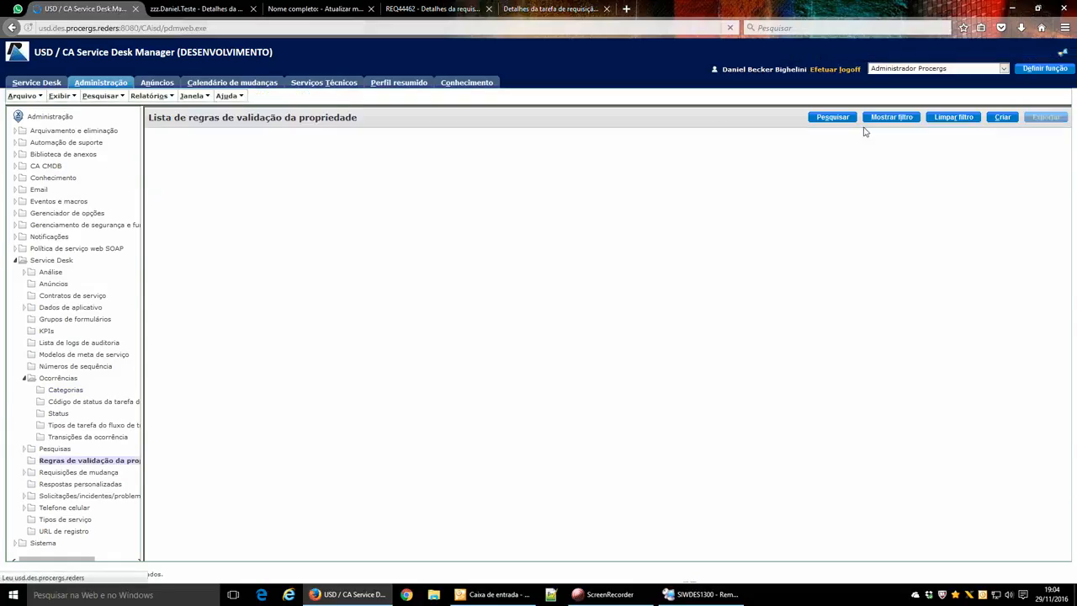
key(ctrl+v)
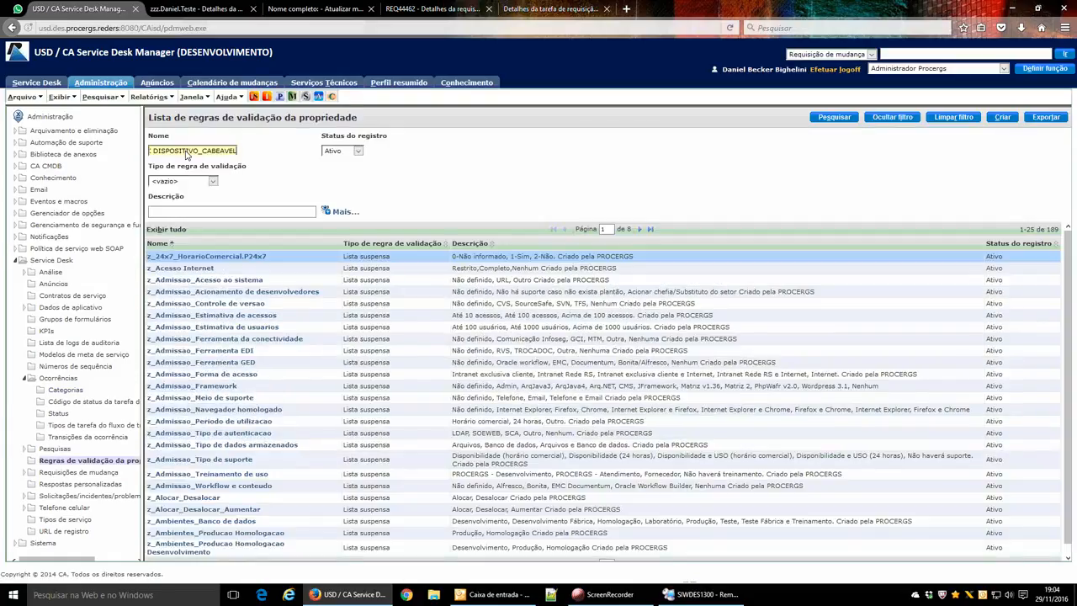
key(Return)
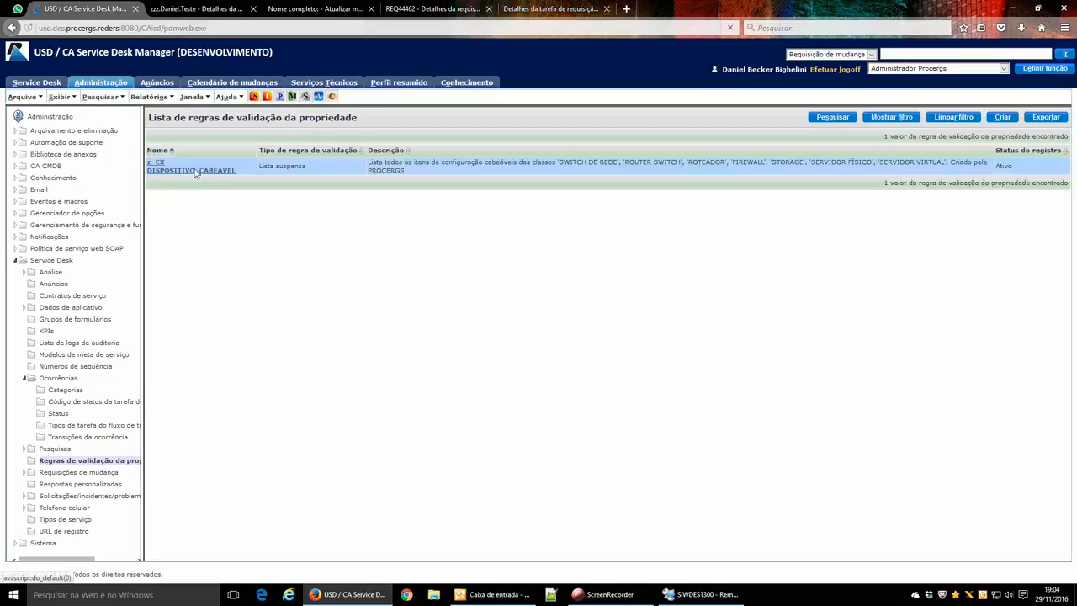
click(193, 170)
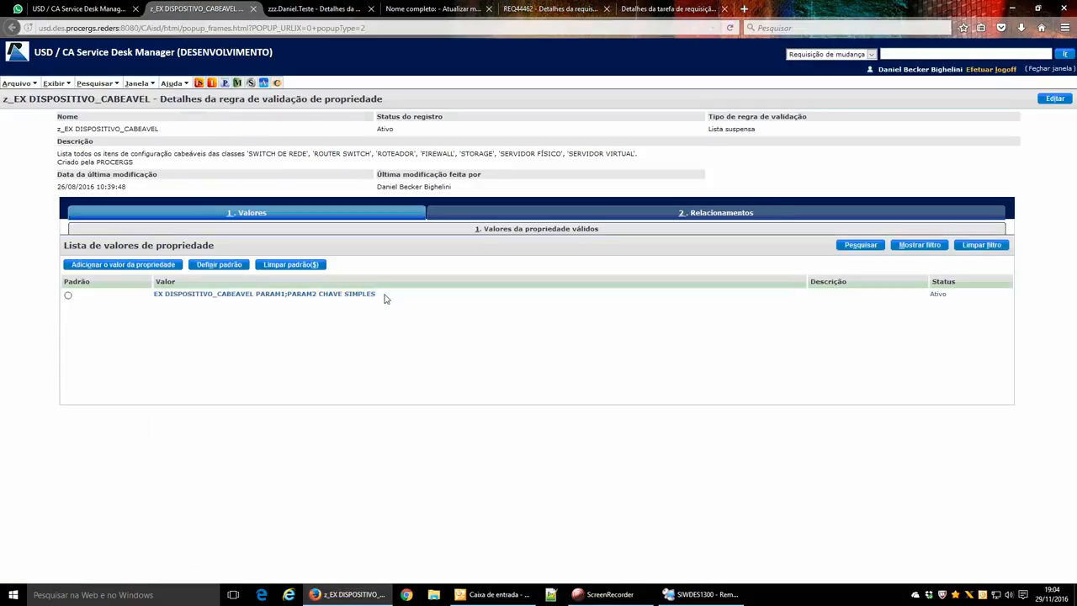
drag(377, 293, 142, 296)
click(142, 297)
click(254, 10)
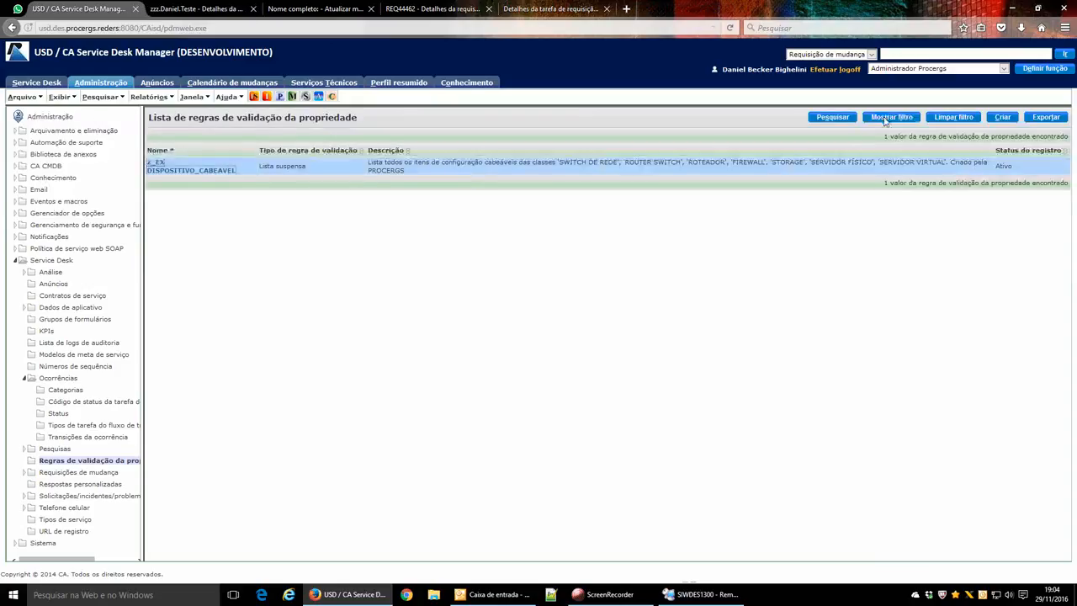
Filter validation rules by z_fu and browse the z_FUNC Area de texto 5,50 and Data rules.
click(888, 117)
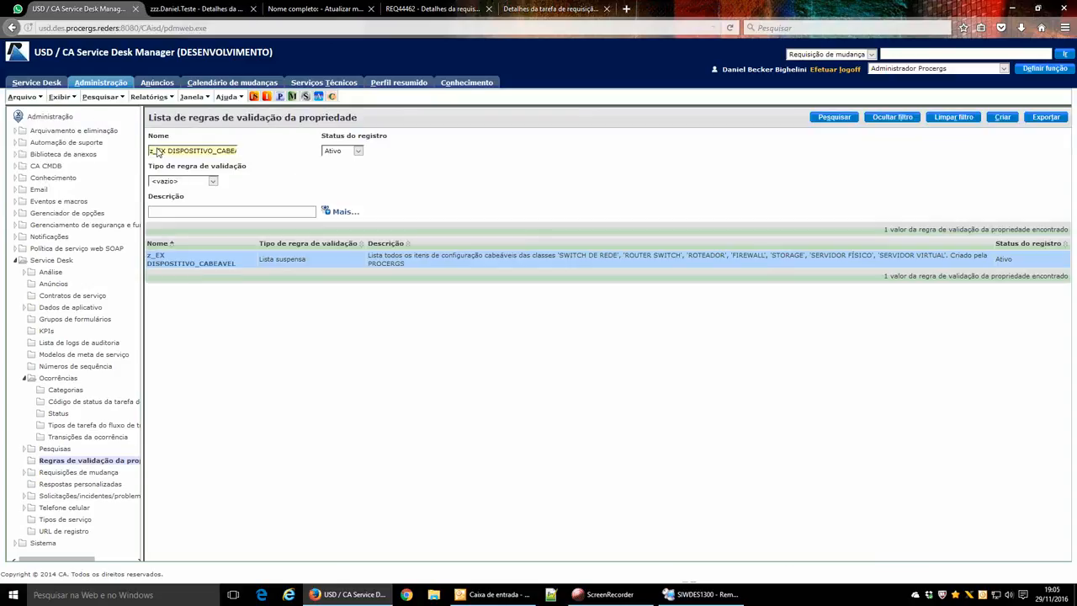
drag(167, 152, 337, 153)
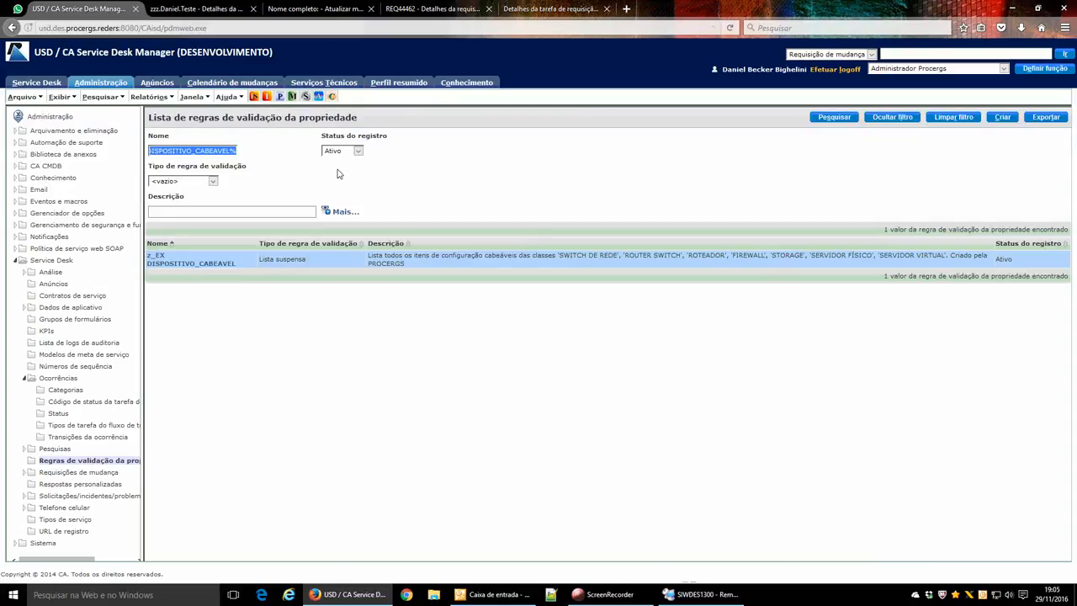
text(z_func)
key(Return)
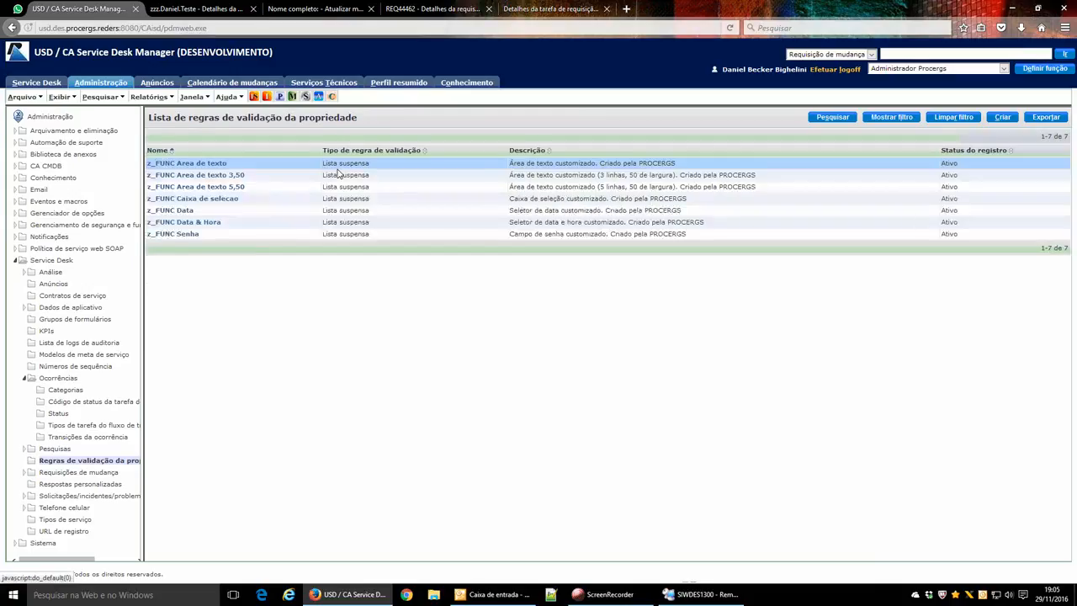
click(274, 187)
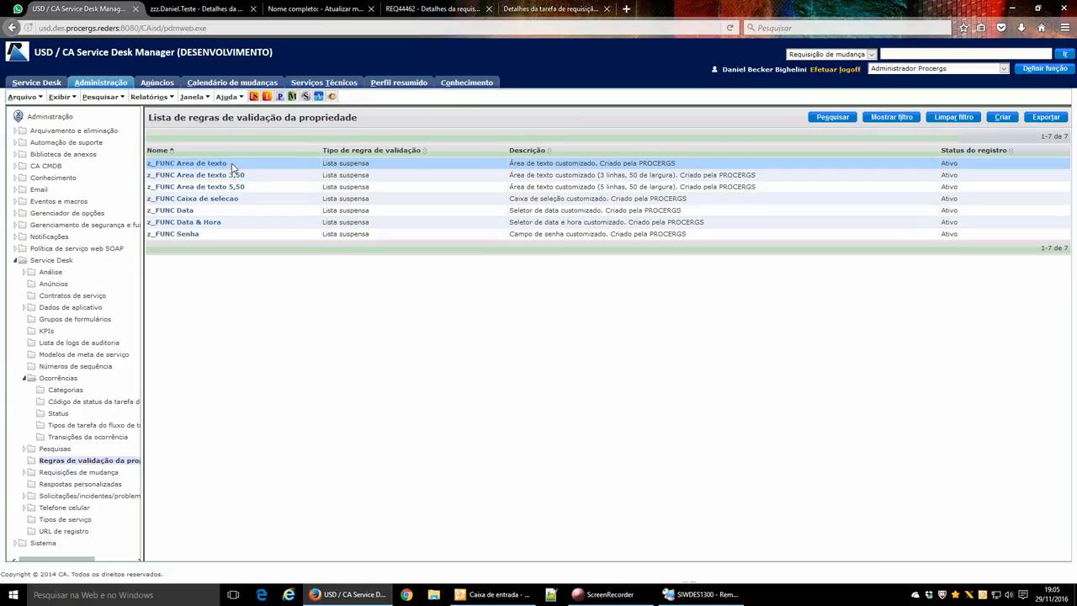
drag(233, 165, 177, 164)
click(236, 167)
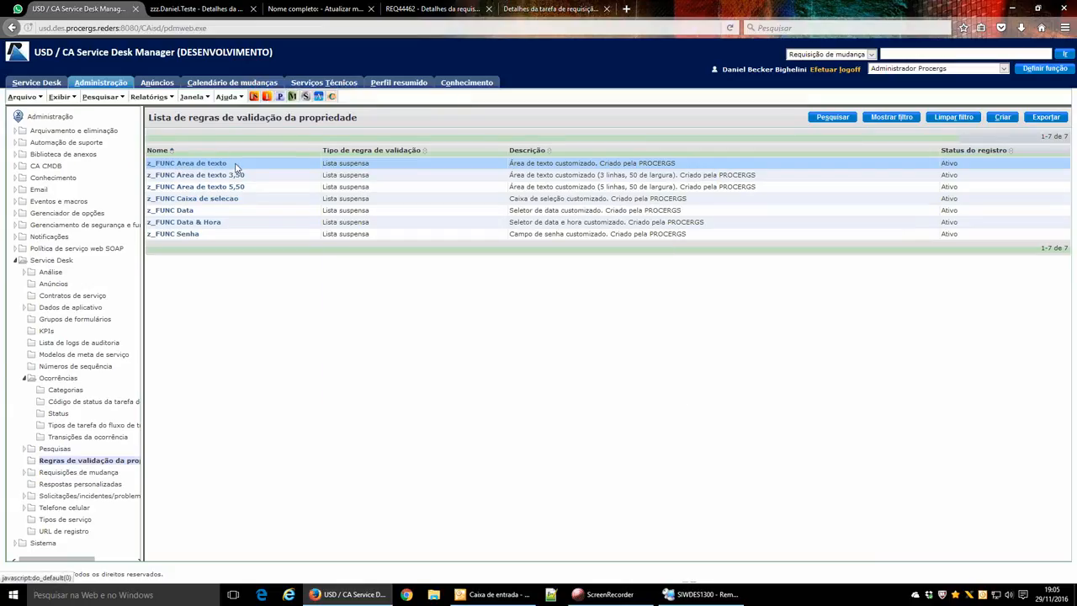
click(199, 214)
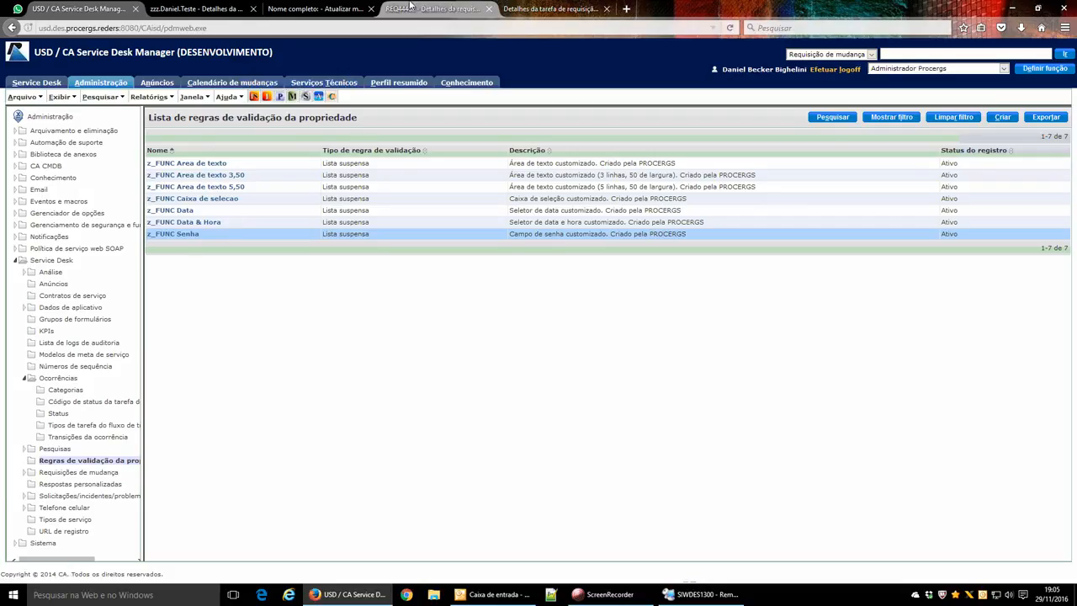
click(549, 8)
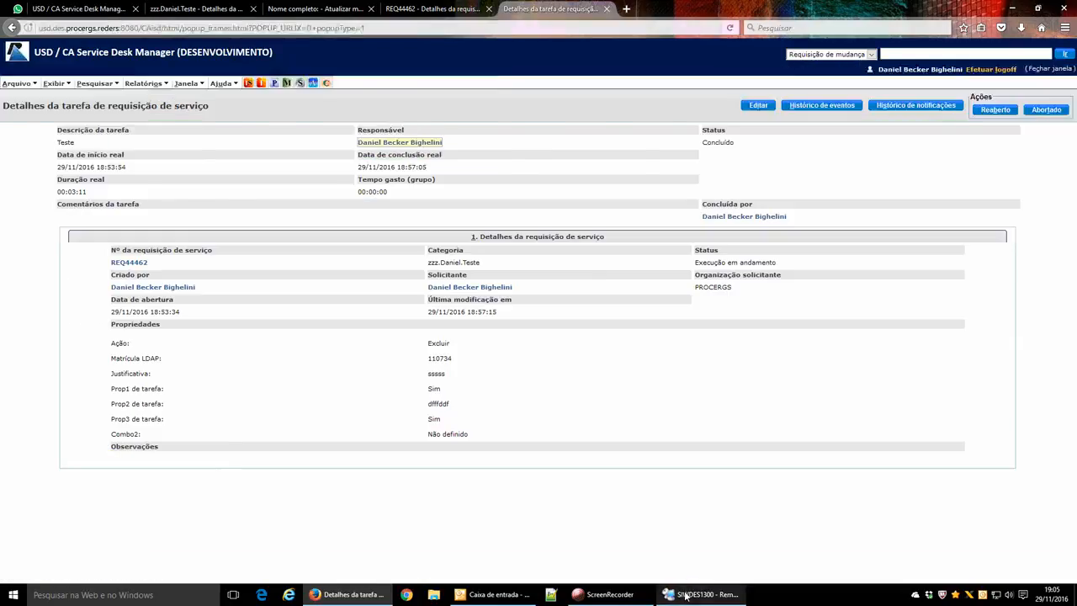
Bring Notepad++ forward and view the z_wftpl.mod file.
click(698, 594)
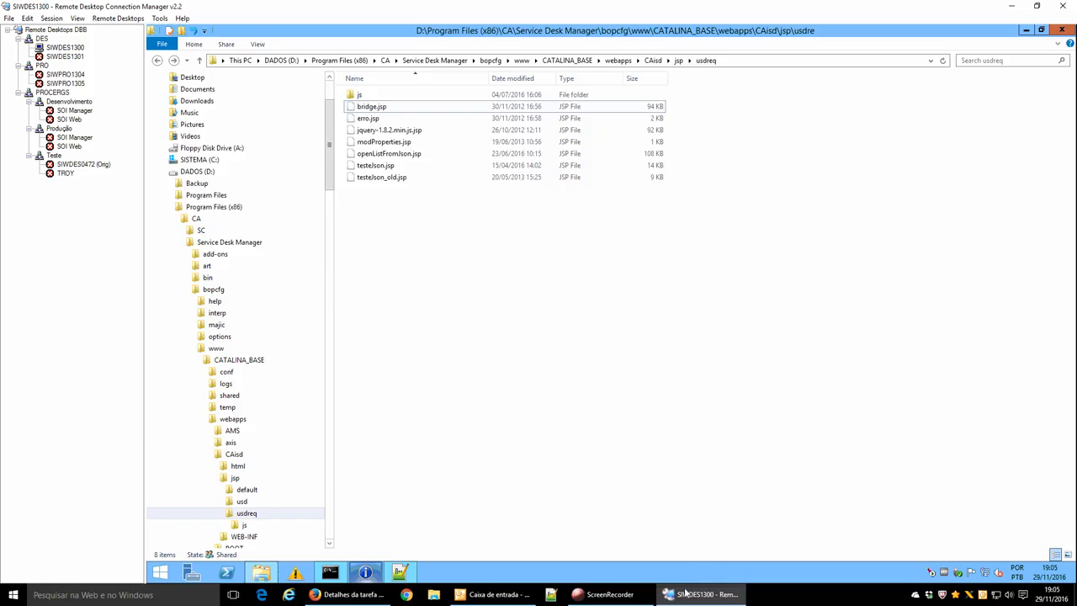
click(401, 573)
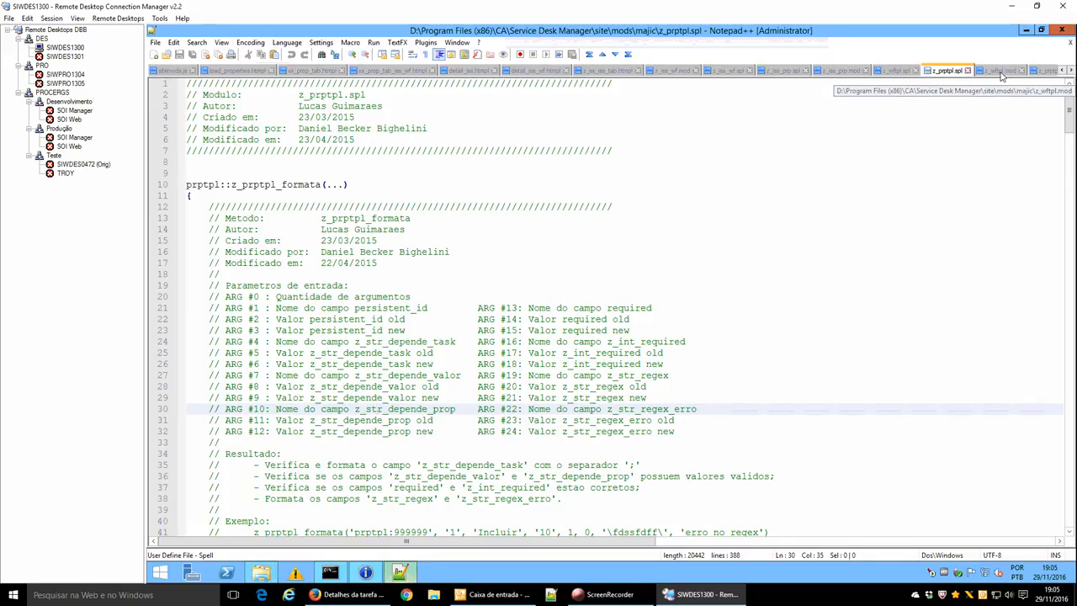
click(1000, 73)
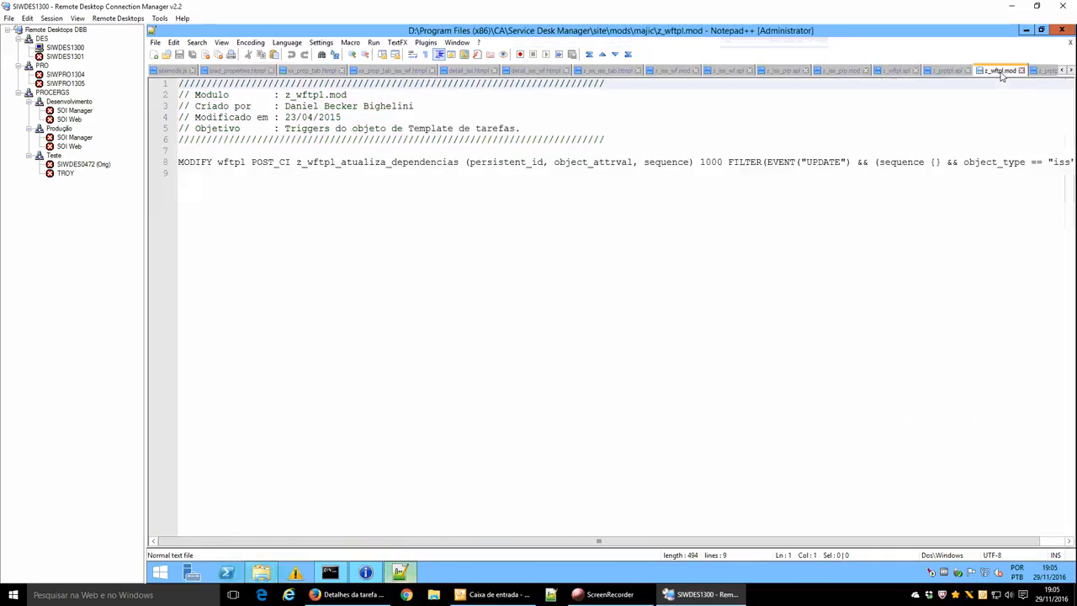
Look over openListFromJson.jsp at line 27, where the field parameter is read, then open sitemods.js.
click(1070, 71)
click(1070, 71)
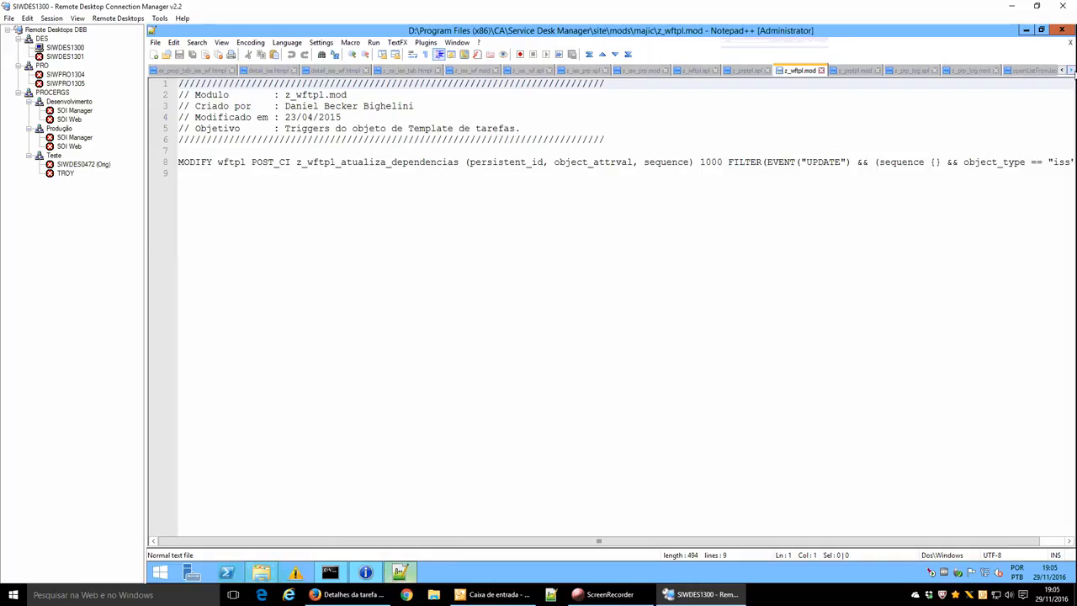
click(1070, 72)
click(949, 71)
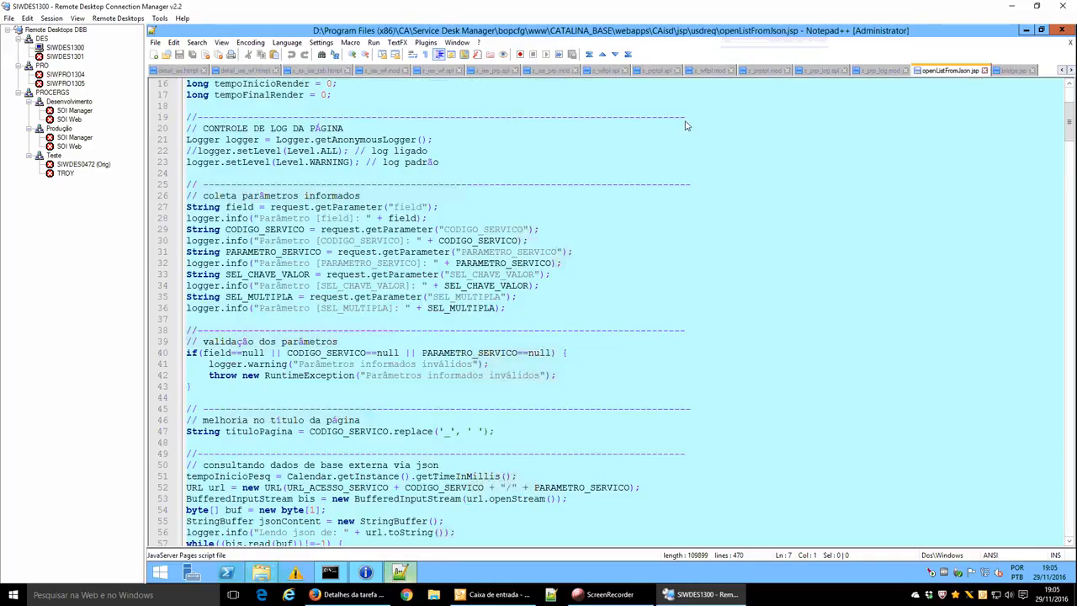
click(266, 209)
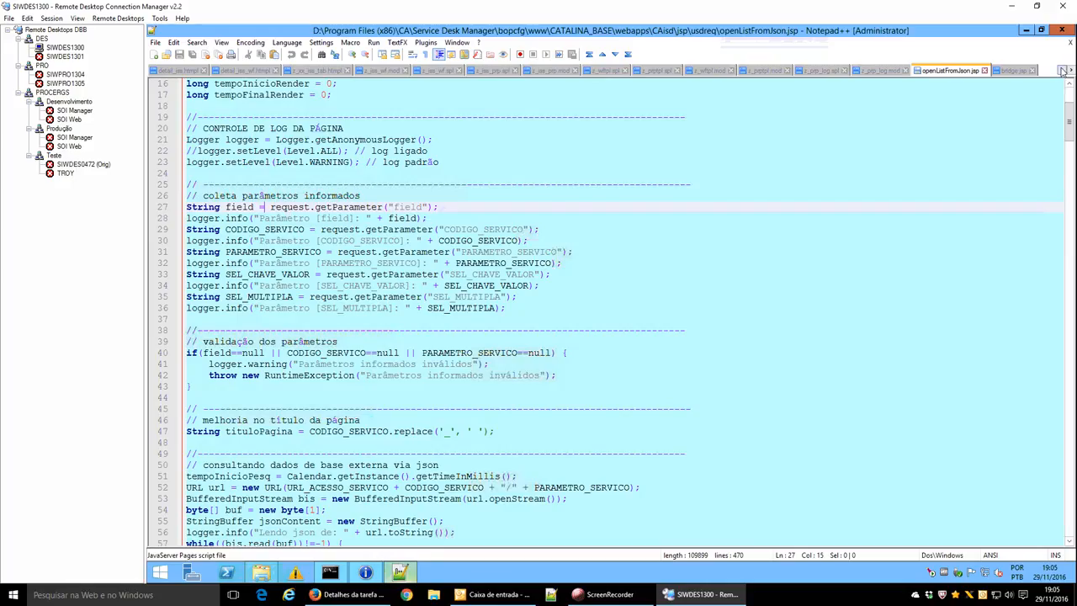
click(1062, 70)
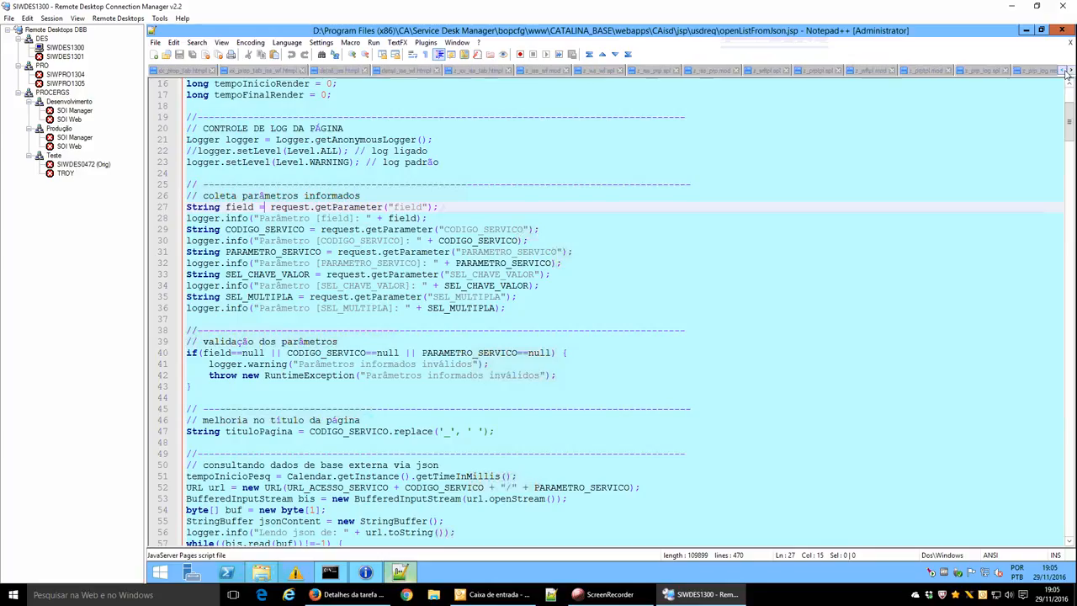
click(163, 71)
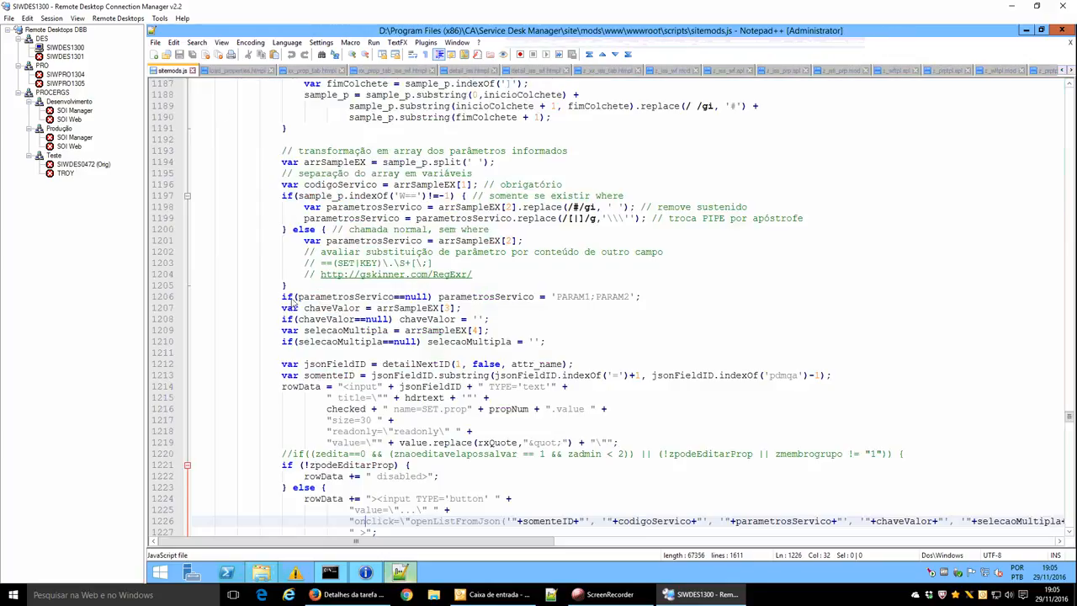
Review the sitemods.js external-data section at line 1164, highlighting sample_vr and the EX condition.
key(Page_Up)
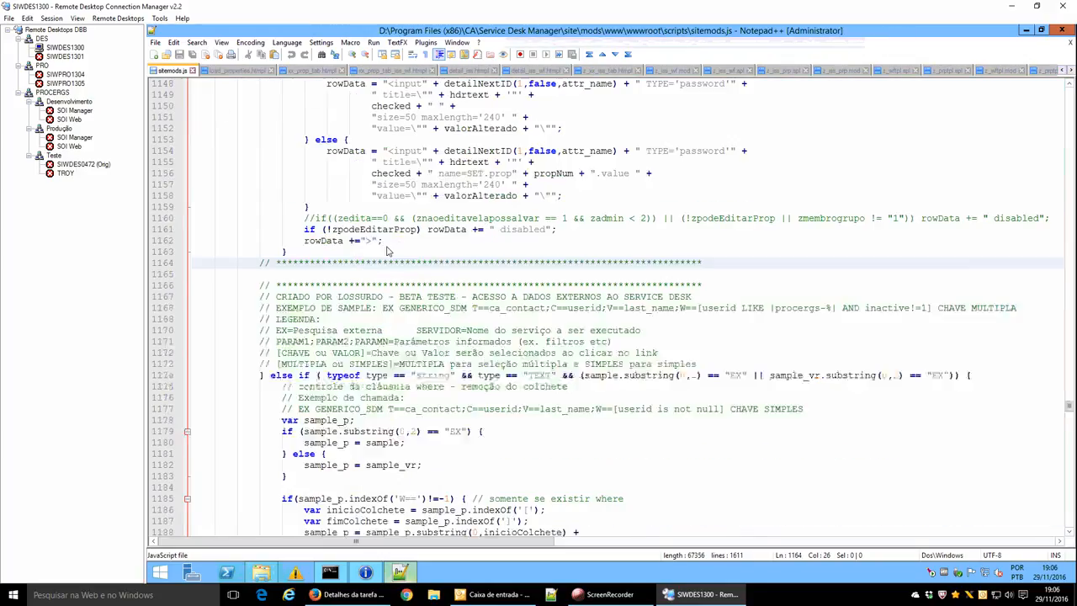
key(Page_Up)
key(Page_Down)
key(Down)
key(Down)
key(Down)
key(Down)
key(Down)
key(Down)
key(Down)
key(Down)
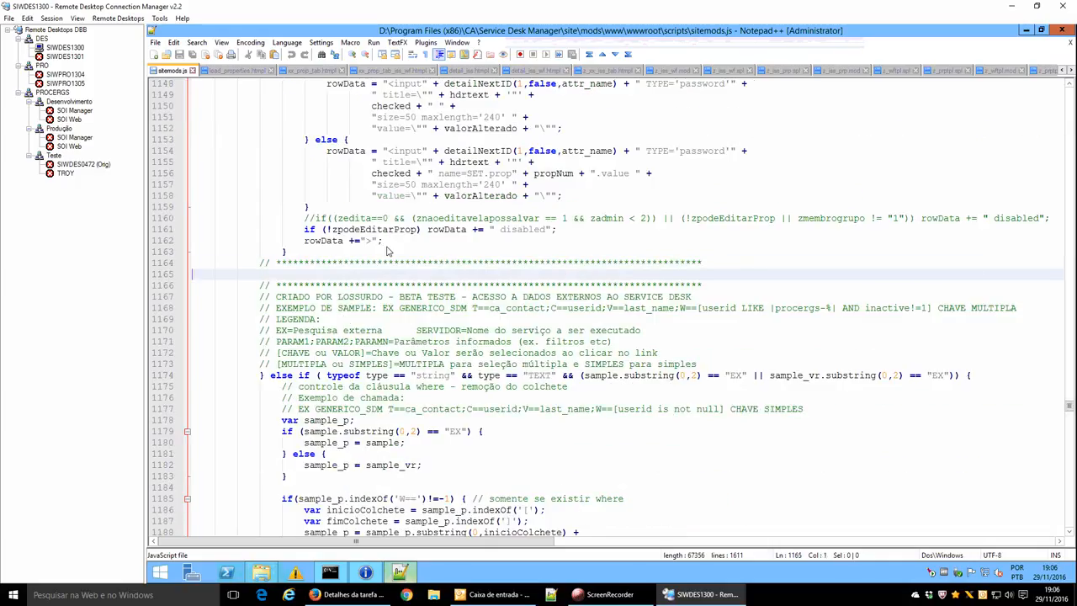
key(Down)
key(Down)
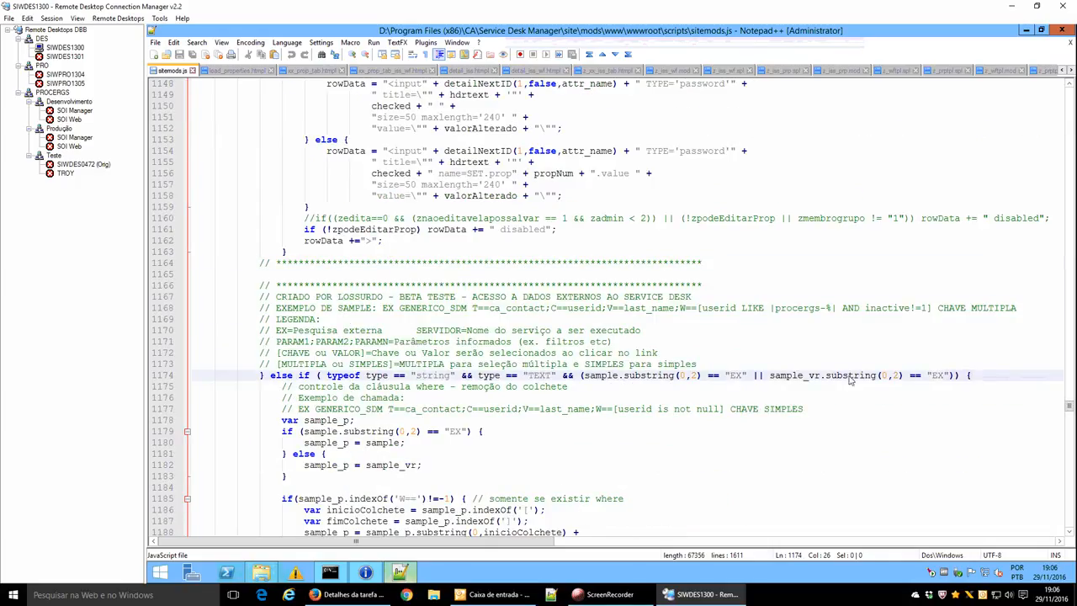
click(933, 376)
double_click(787, 375)
click(937, 375)
double_click(936, 376)
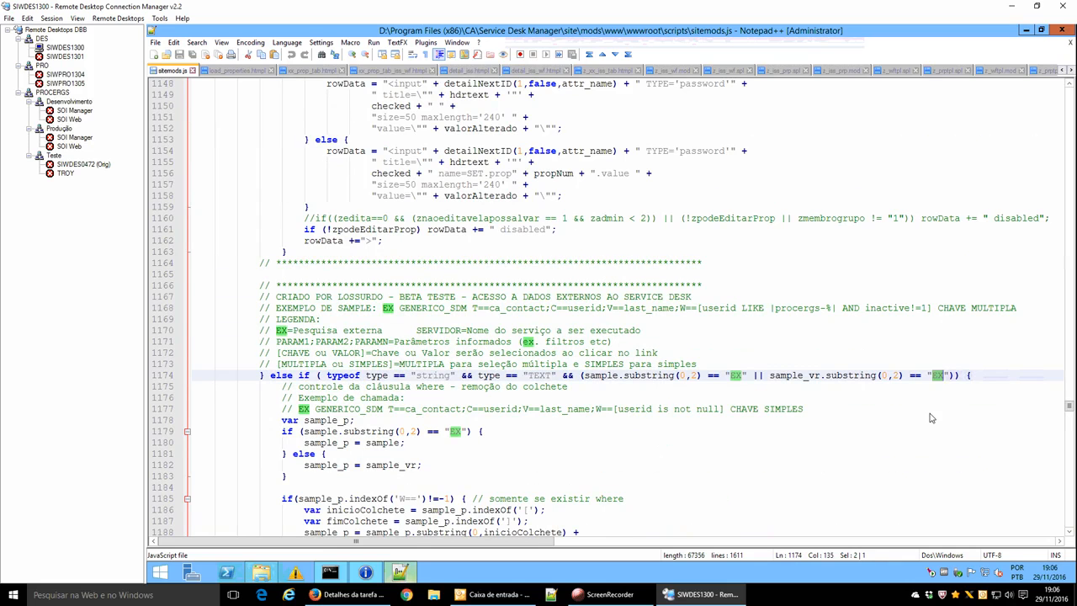
Read the parameter parsing and button-building code up to the openListFromJson call, then return to the browser.
key(Down)
key(Down)
key(Down)
key(Down)
key(Down)
key(Down)
key(Down)
key(Down)
key(Down)
key(Down)
key(Down)
key(Down)
key(Down)
key(Down)
key(Down)
key(Down)
key(Down)
key(Down)
key(Down)
key(Down)
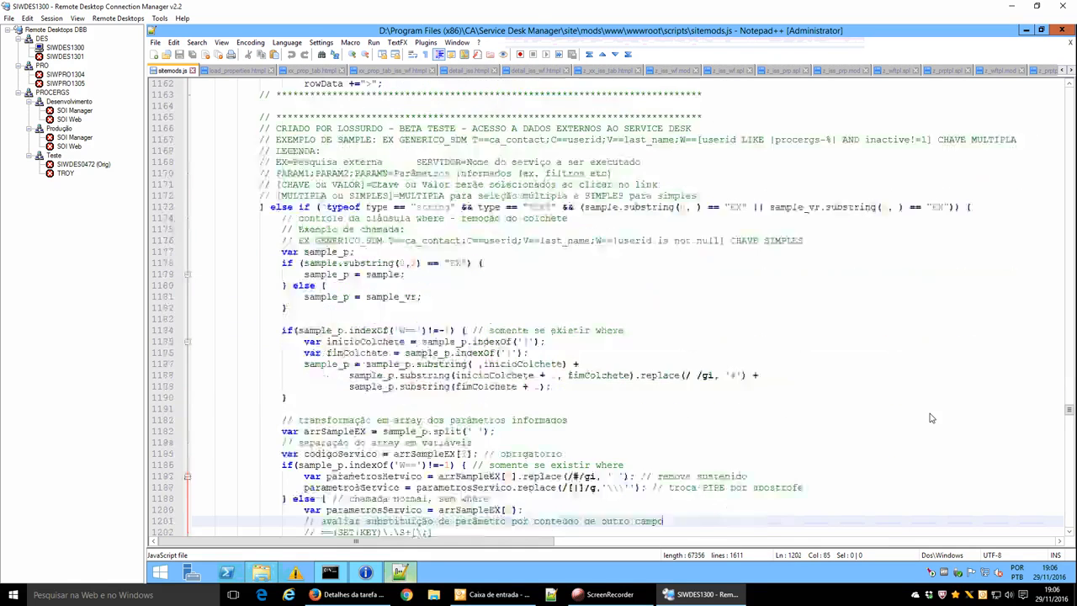
key(Down)
key(Down)
key(Down)
key(Down)
key(Down)
key(Down)
key(Down)
key(Down)
key(Down)
key(Down)
key(Down)
key(Down)
key(Down)
key(Down)
key(Down)
key(Down)
key(Down)
key(Down)
key(Down)
key(Down)
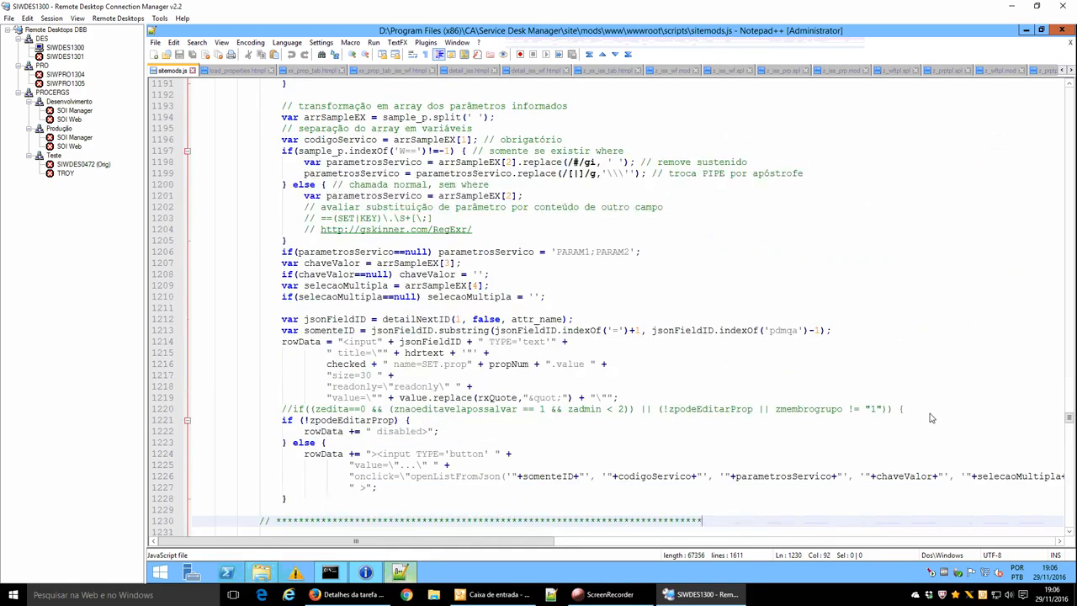
key(Up)
key(Up)
key(Up)
key(Up)
key(Up)
key(Up)
key(Up)
key(Up)
key(Up)
key(Up)
key(Up)
key(Up)
key(Up)
key(Up)
key(Up)
key(Up)
key(Up)
key(Up)
key(Up)
key(Up)
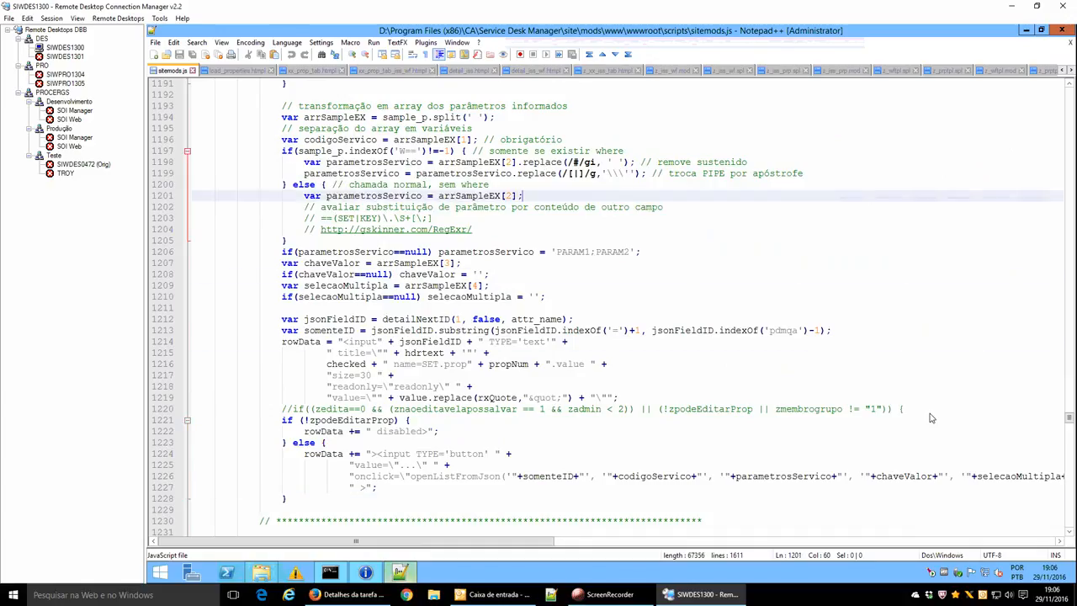
key(Down)
key(Down)
key(Down)
key(End)
key(Down)
key(Down)
key(Down)
key(Down)
key(Down)
key(Down)
key(Down)
key(Down)
key(Down)
key(Down)
key(Down)
key(Down)
key(Down)
key(Down)
key(Down)
key(Down)
key(Down)
key(Down)
key(Down)
key(Down)
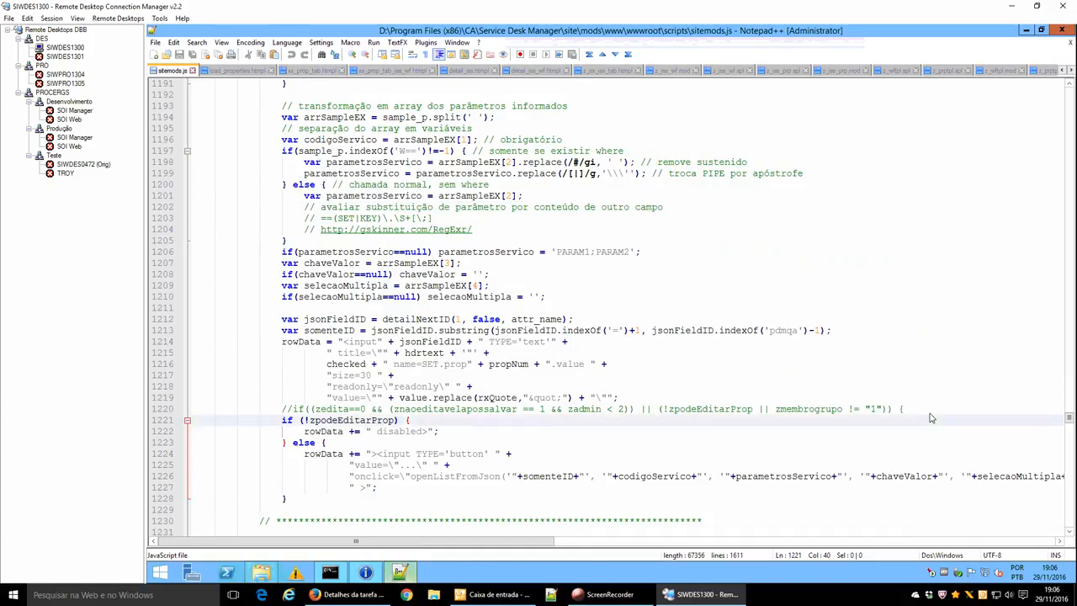
key(Down)
key(Down)
key(Down)
key(Down)
key(Down)
key(Down)
key(Down)
key(Down)
key(End)
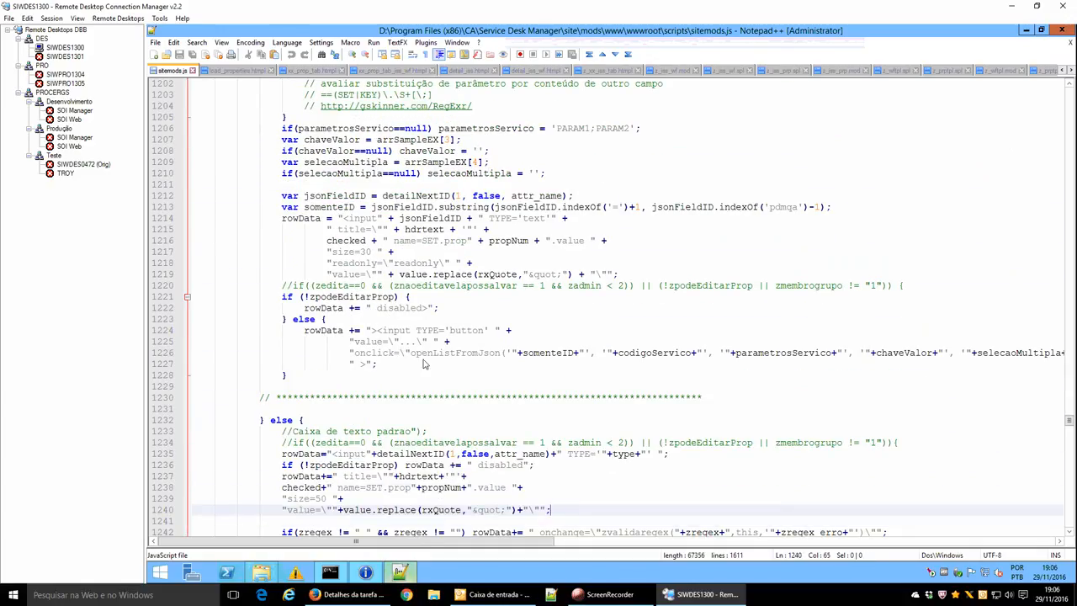
double_click(449, 354)
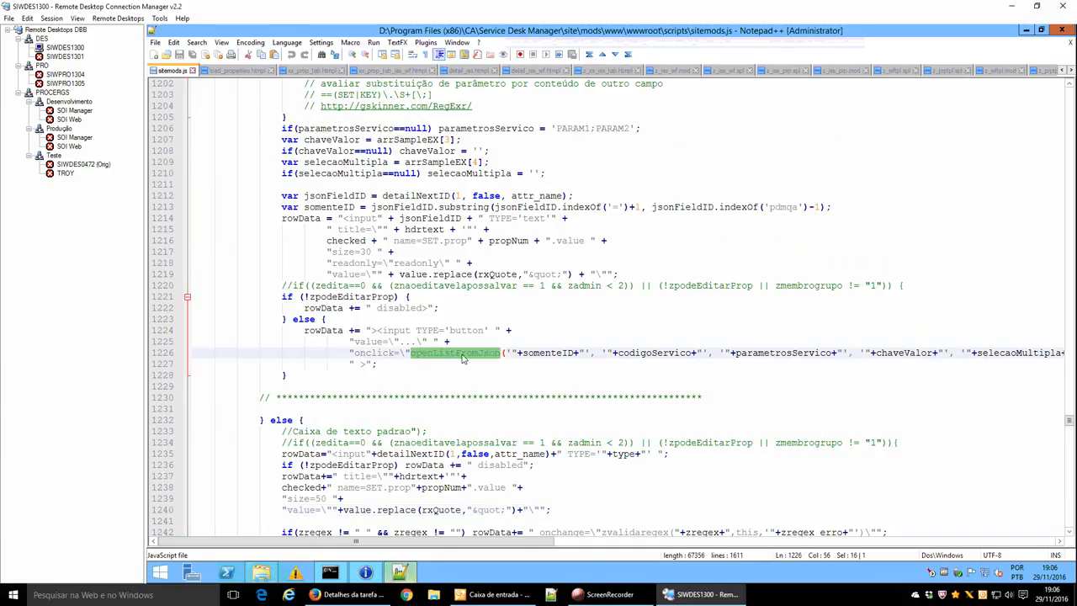
click(352, 594)
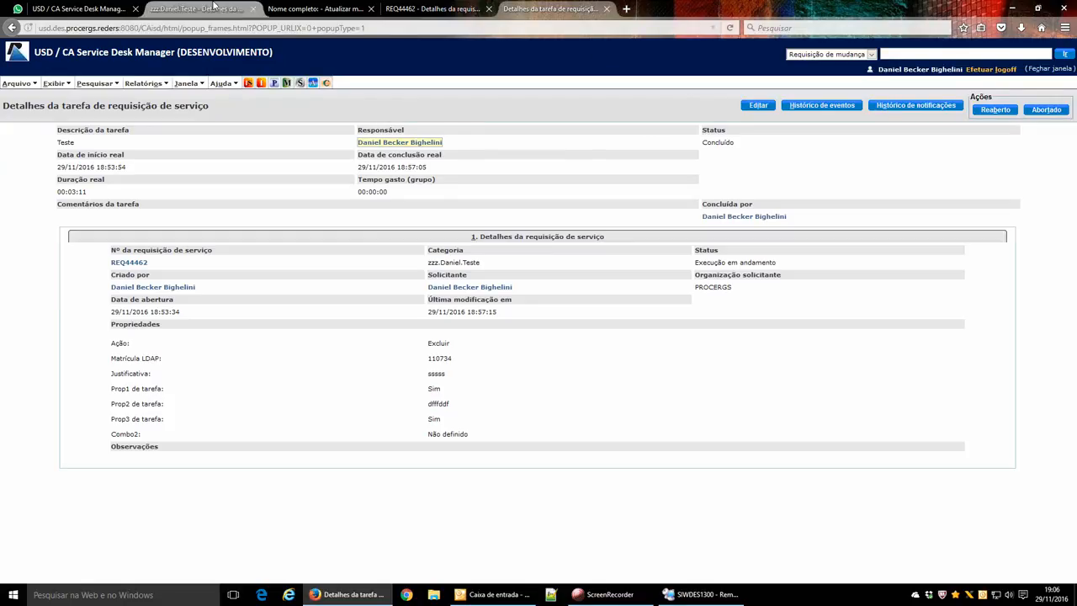
Review the 'Nome completo:' template's Depende do valor and validation rule fields, then return to the z_FUNC validation rules list.
click(333, 12)
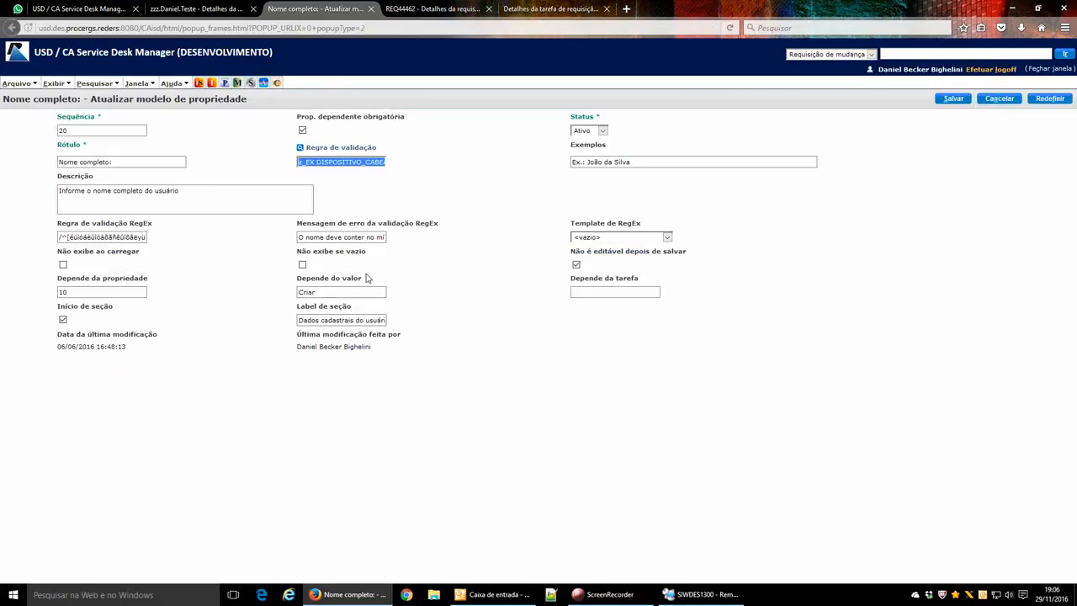
click(322, 293)
click(431, 295)
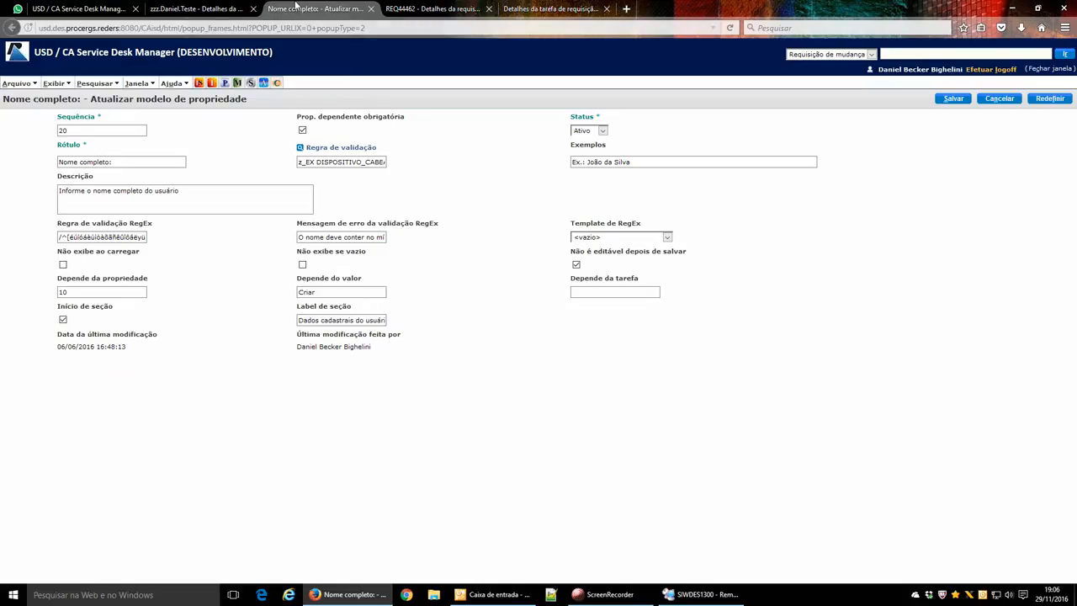
click(229, 9)
click(94, 9)
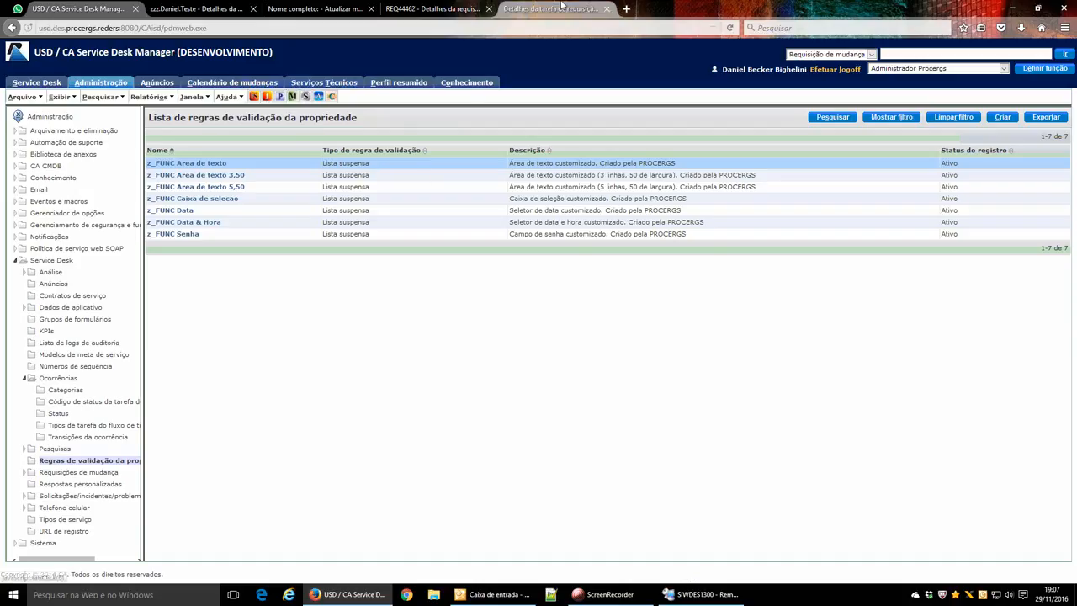
Check the service request task details and select its Propriedades values.
click(593, 10)
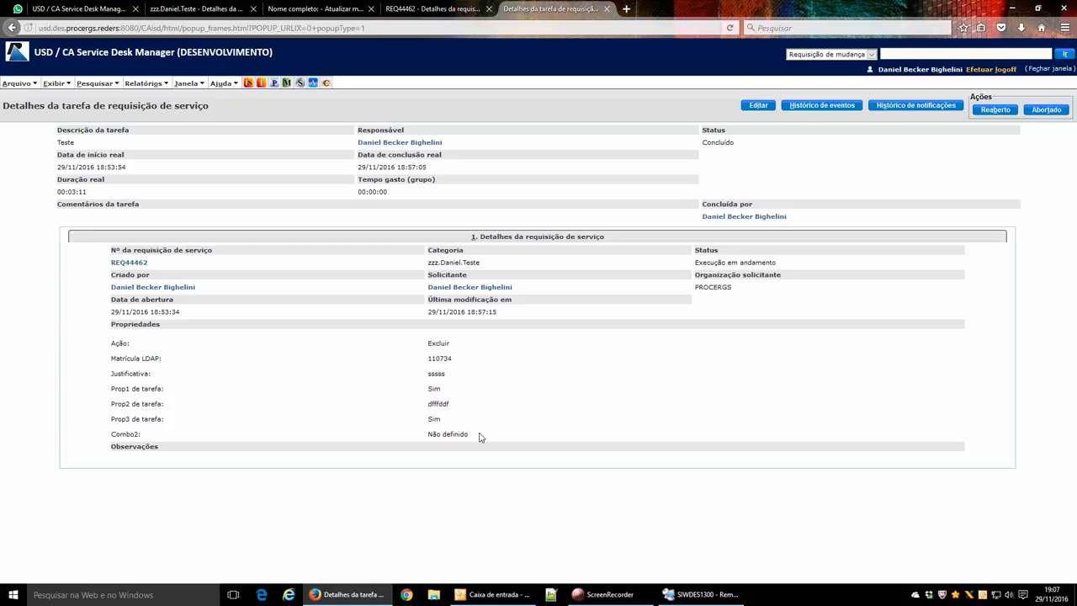
drag(477, 435, 106, 344)
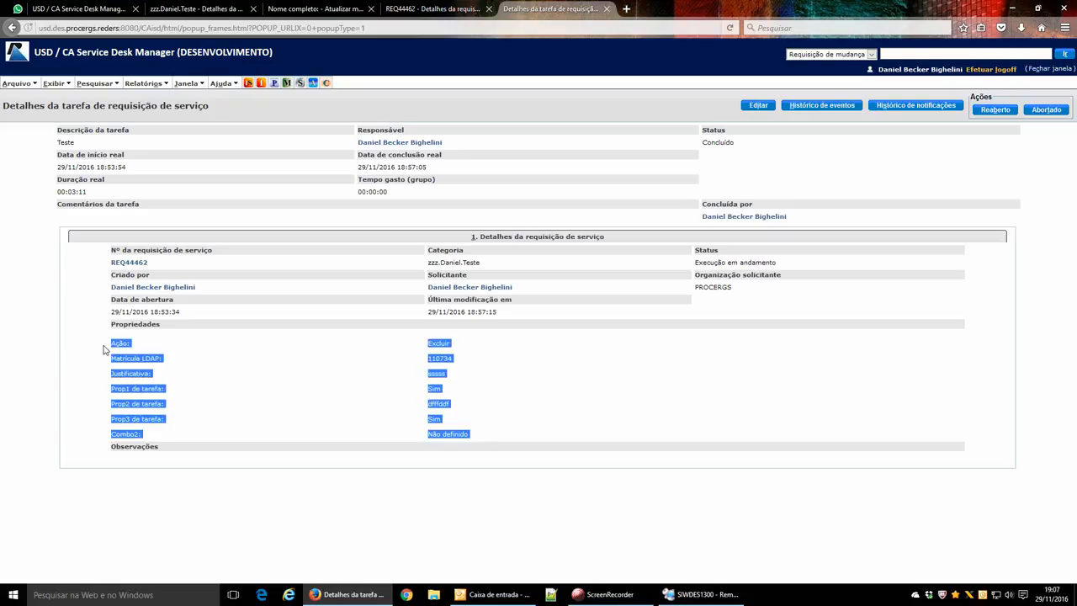
click(104, 349)
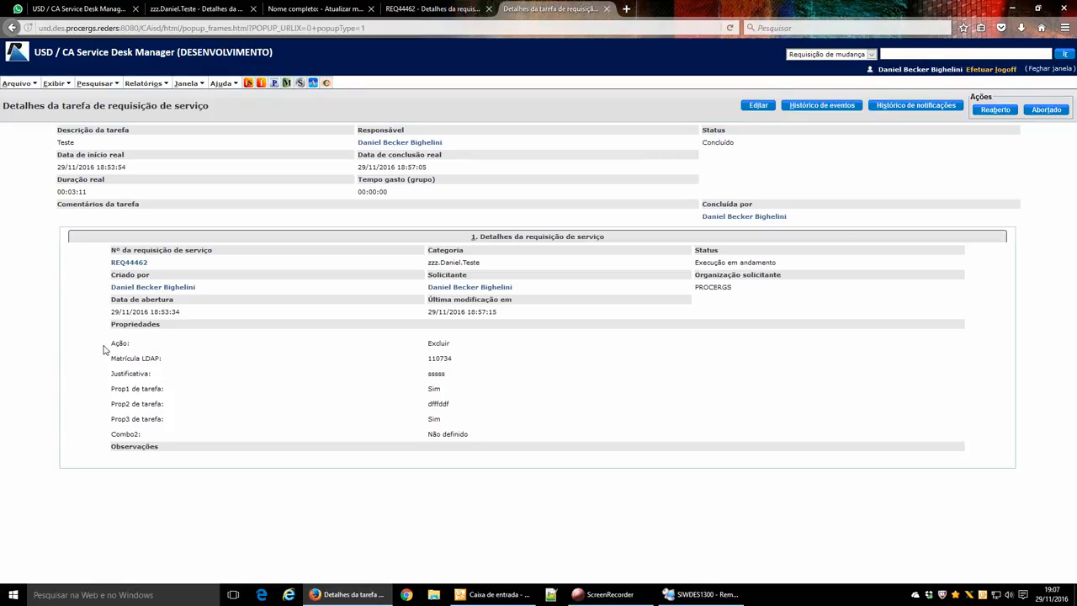
Bring the Outlook inbox to the front from the taskbar.
click(621, 596)
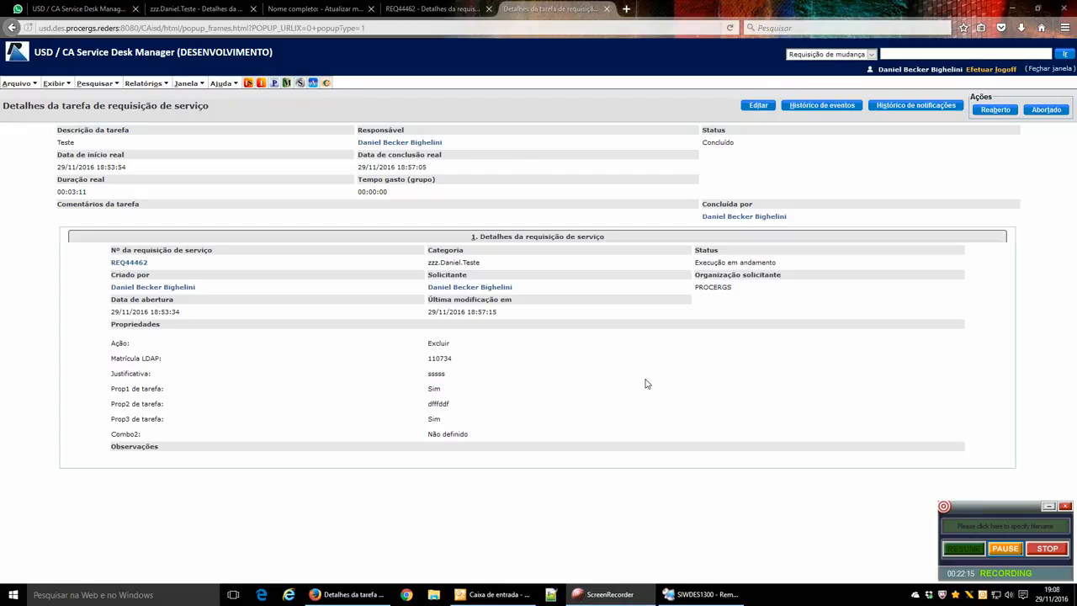
click(499, 596)
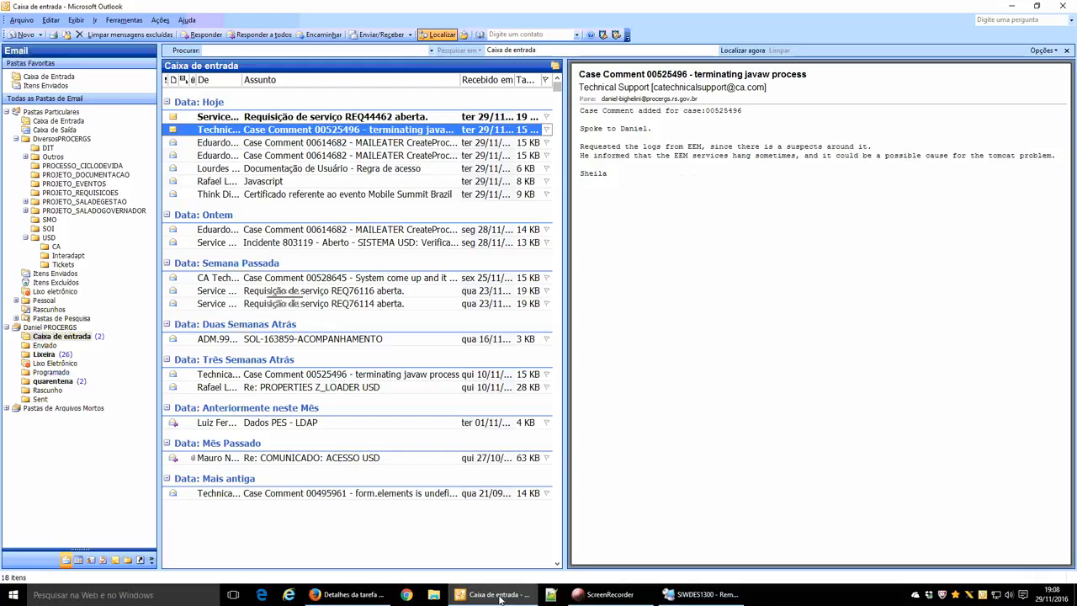
click(604, 595)
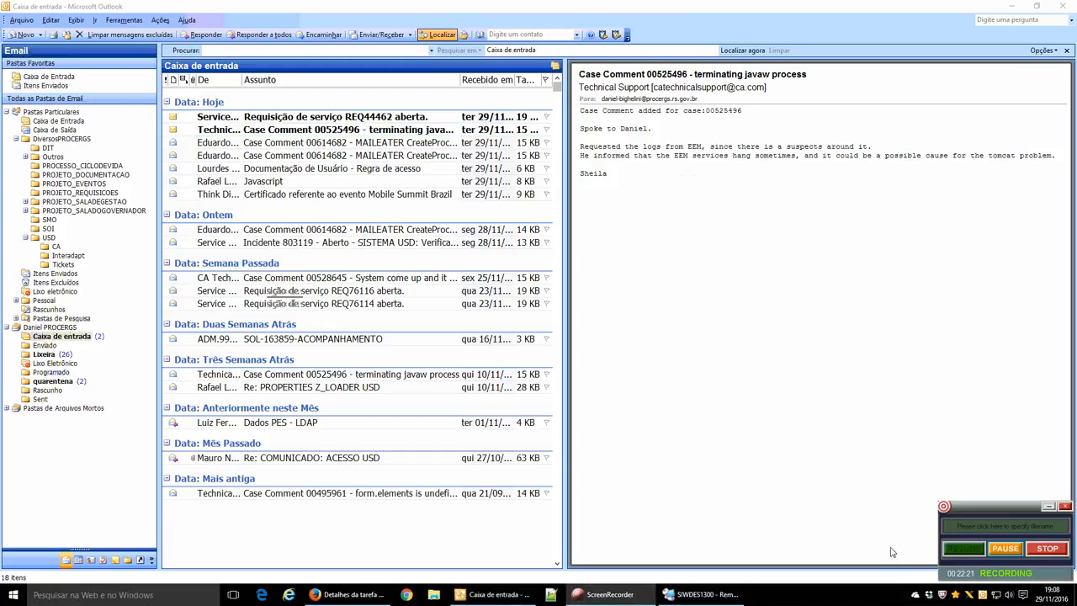